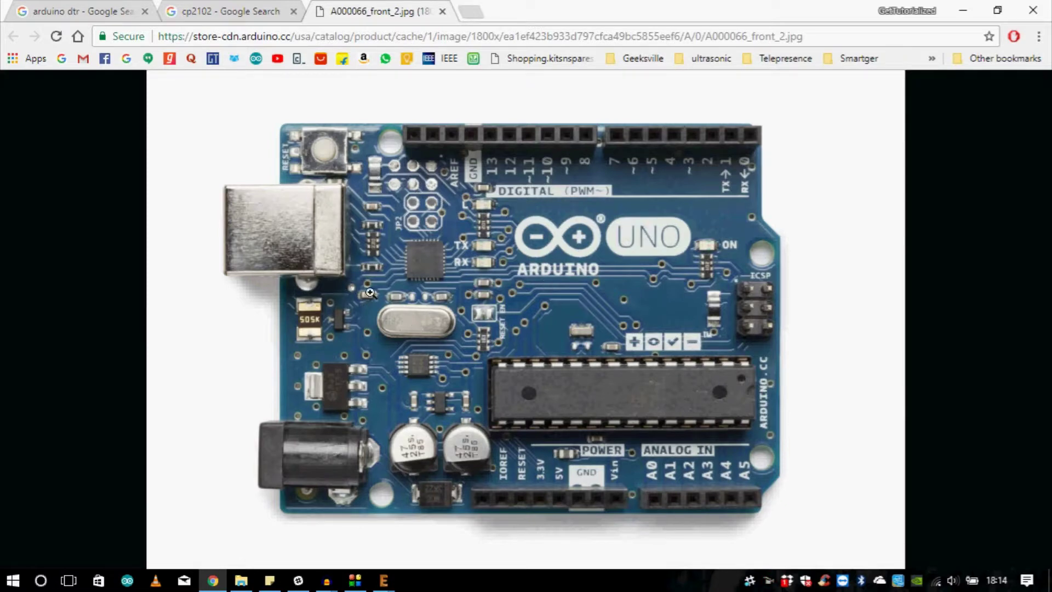
Examine the CP2102 USB to TTL adapter's pin labels in the browser's image search results.
click(281, 8)
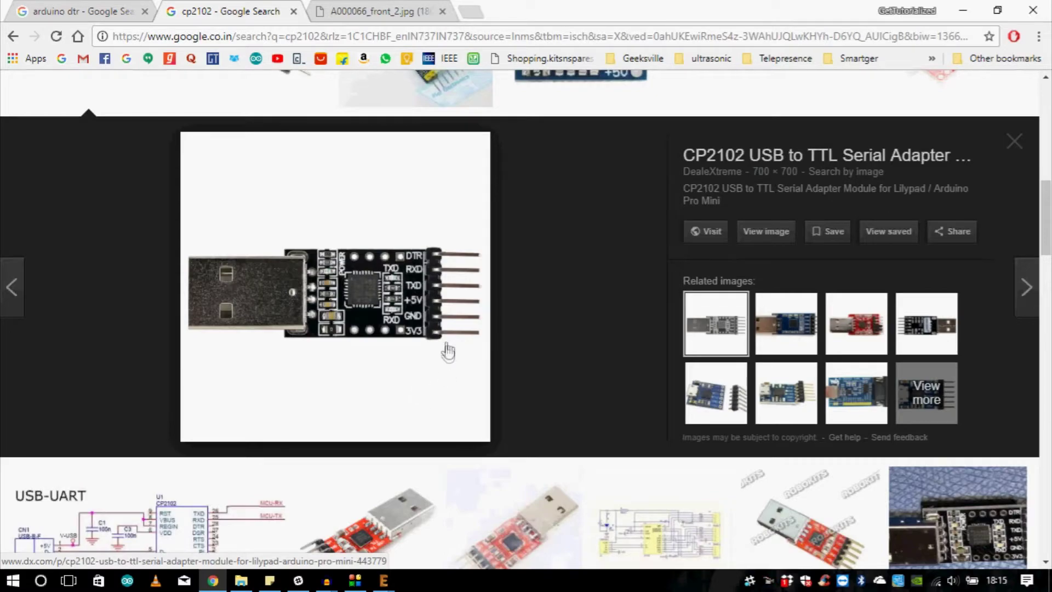
scroll(446, 348, down, 3)
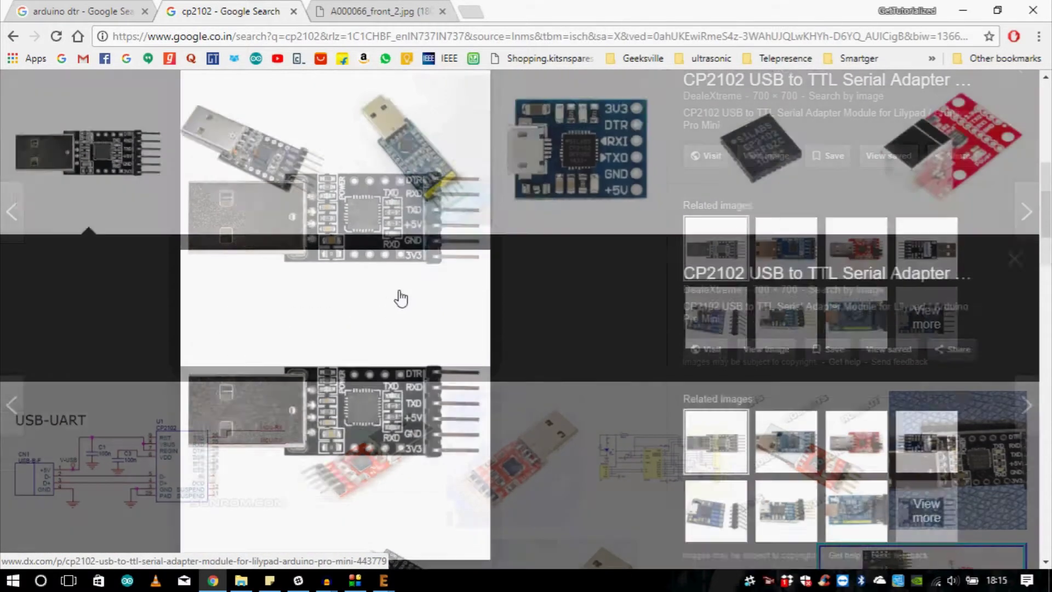
scroll(353, 300, up, 5)
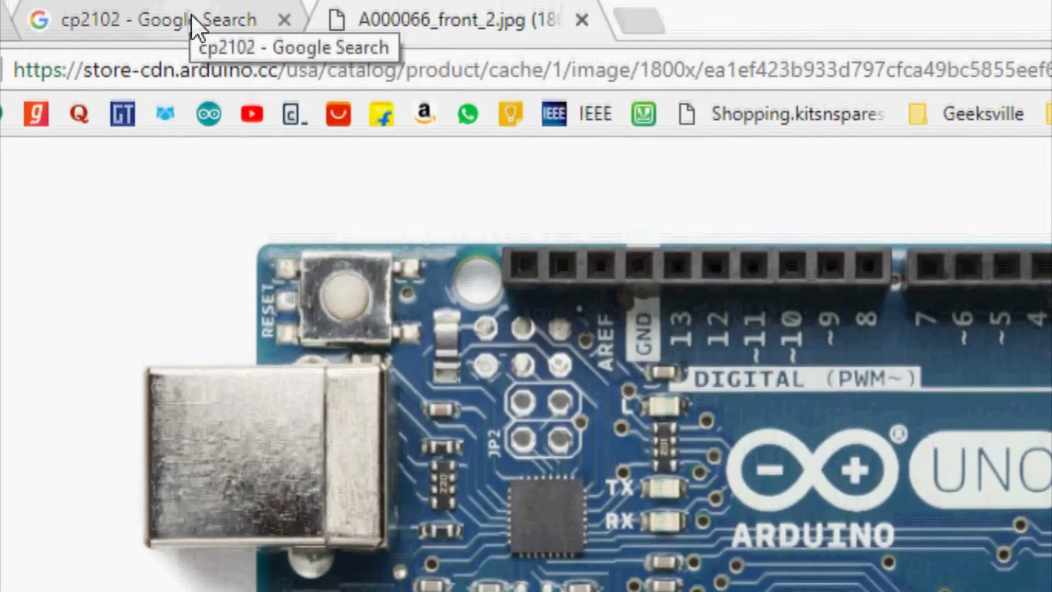
click(192, 11)
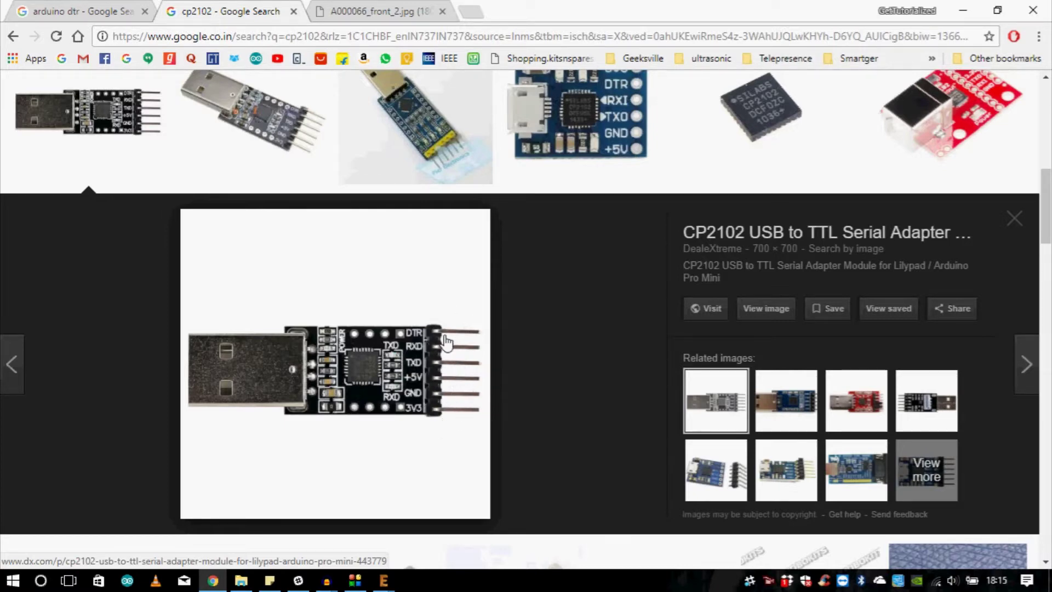
Switch to the Basic_duino schematic in EAGLE and search the component libraries for "header".
key(alt+Tab)
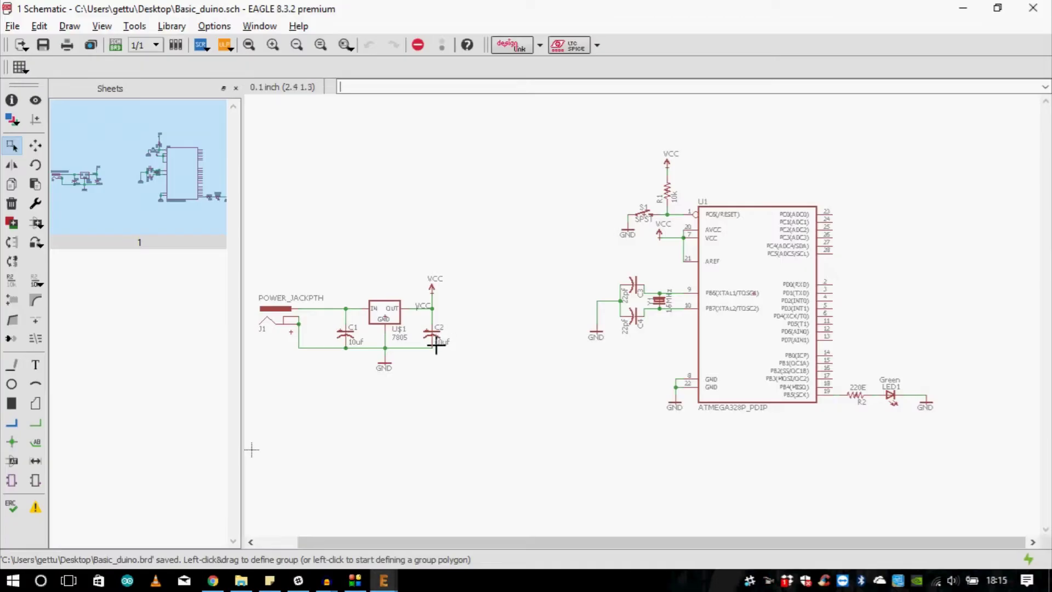
scroll(461, 307, down, 2)
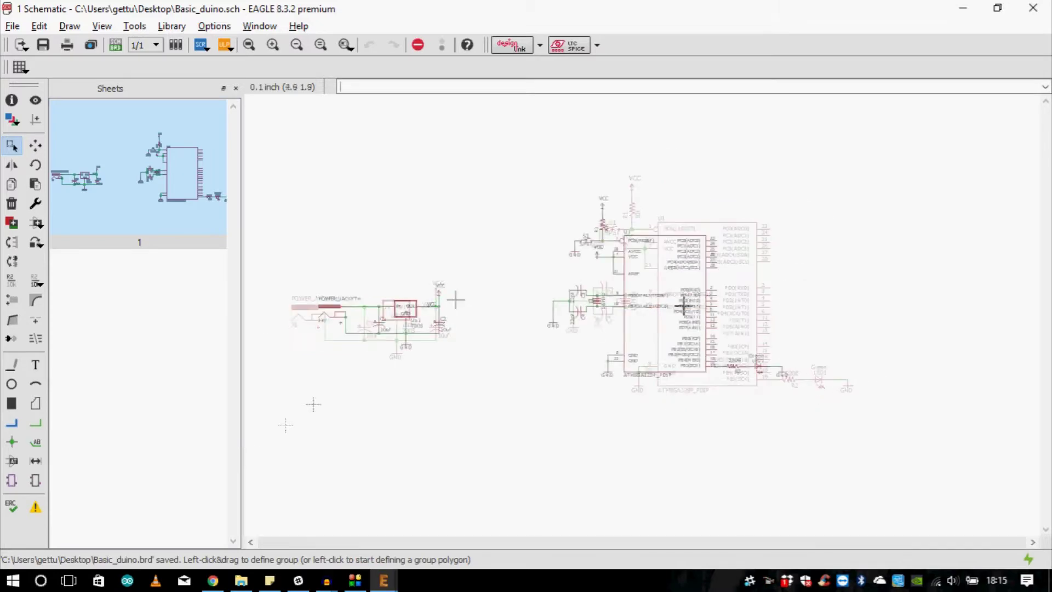
scroll(869, 303, up, 3)
scroll(574, 331, up, 2)
scroll(592, 383, down, 2)
scroll(634, 326, up, 1)
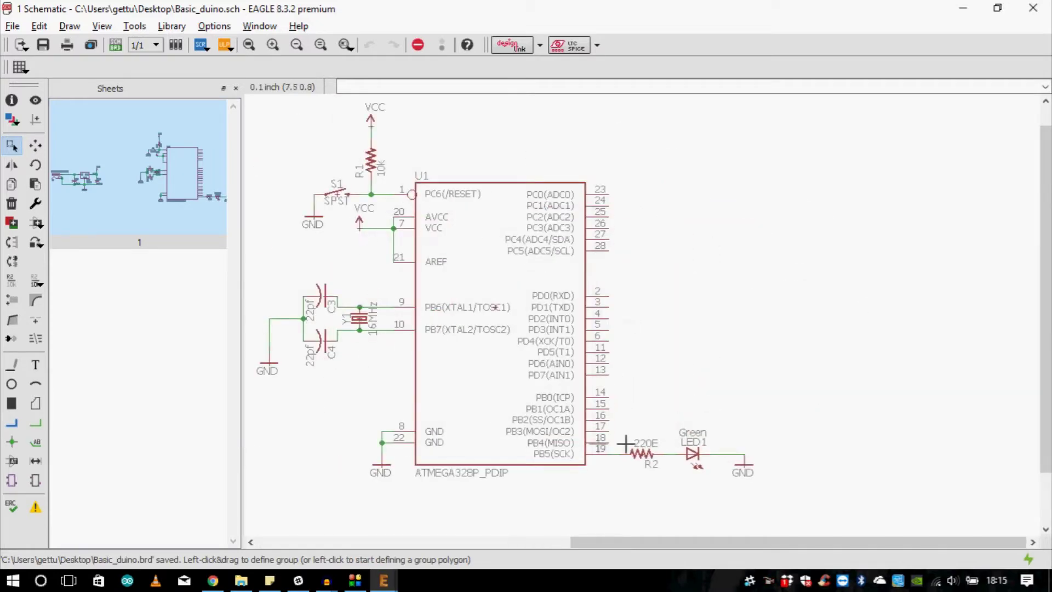
scroll(616, 446, down, 1)
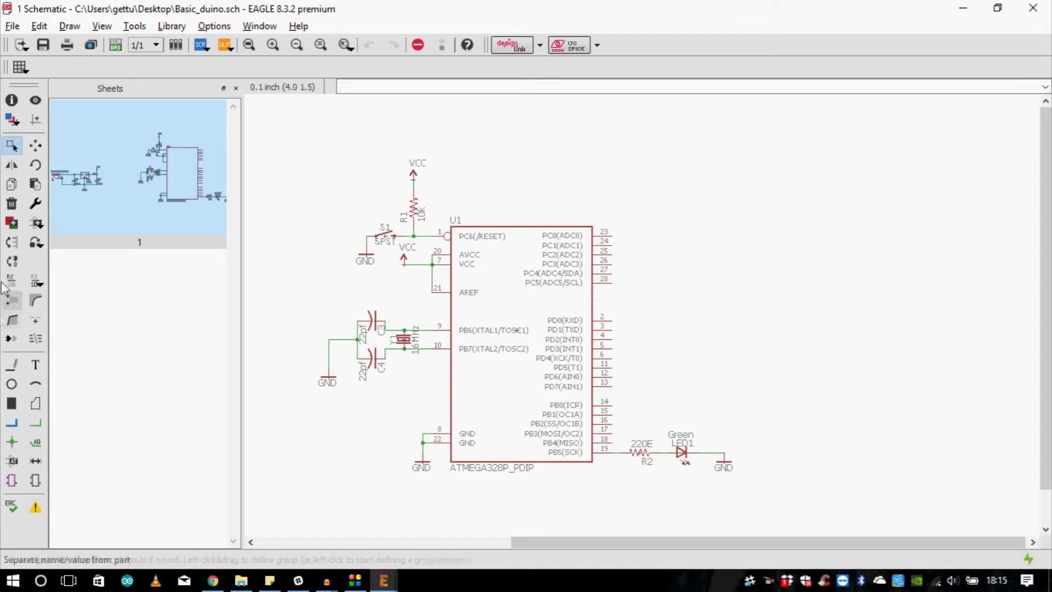
click(12, 222)
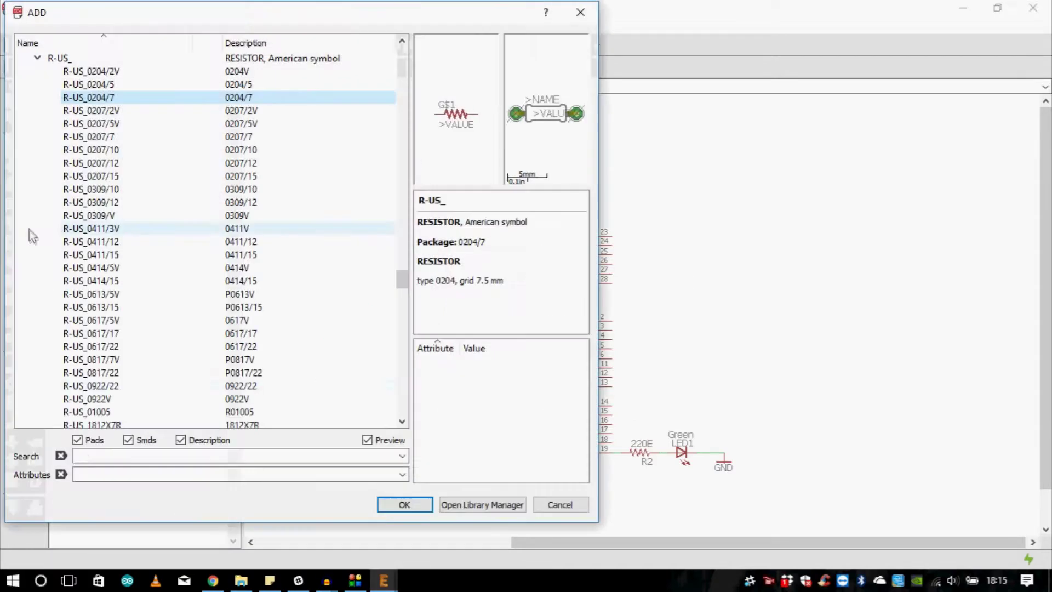
click(104, 454)
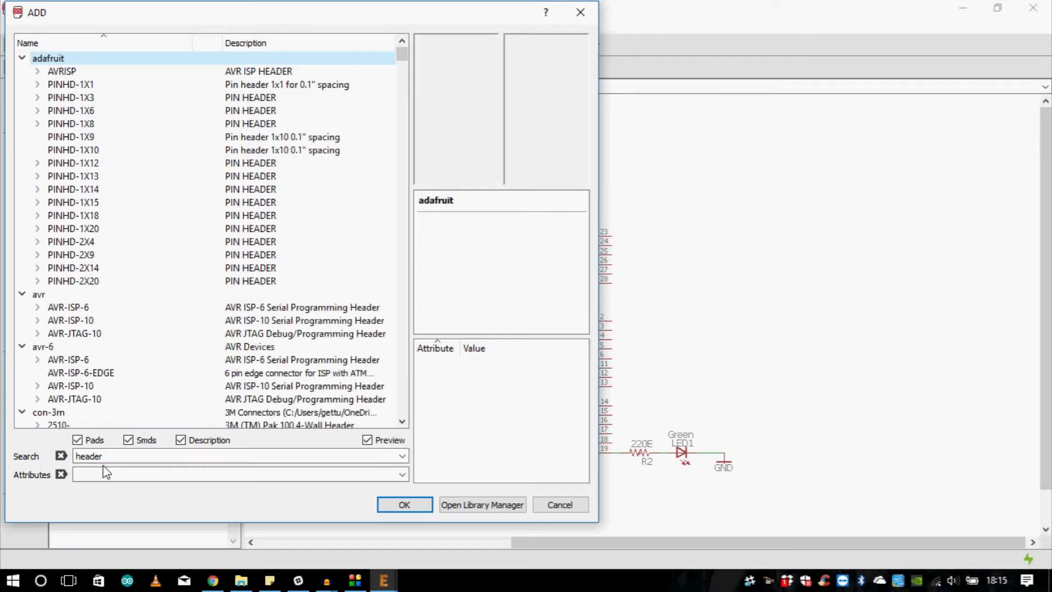
scroll(195, 382, down, 7)
scroll(198, 351, up, 6)
scroll(178, 310, up, 1)
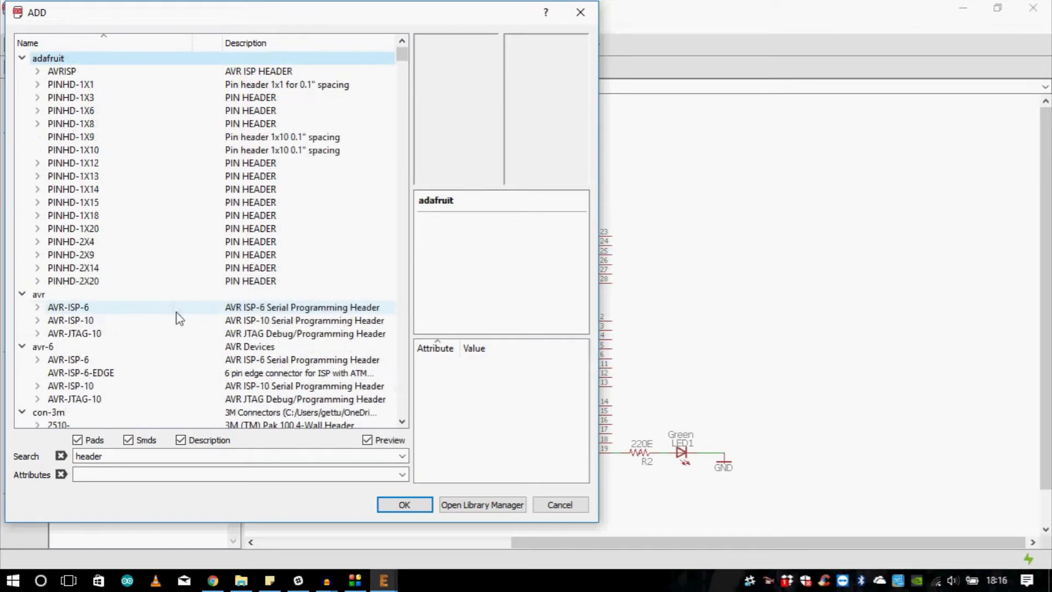
click(40, 111)
click(84, 126)
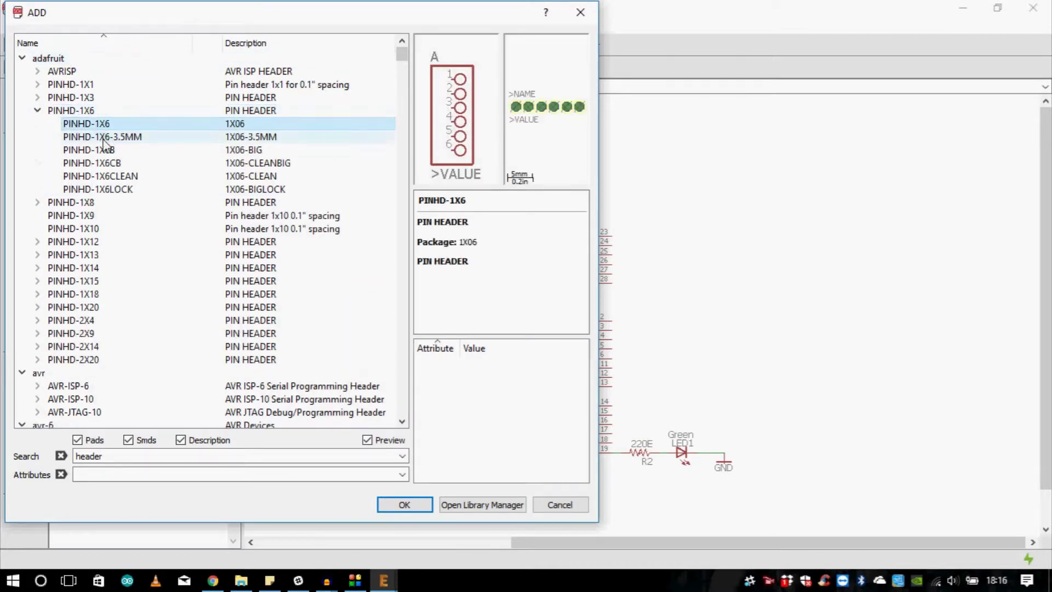
click(38, 111)
Add a five-pin PINHD-1X5 header from the pinhead library in the empty area to the right of the ATMEGA328P.
drag(402, 55, 422, 312)
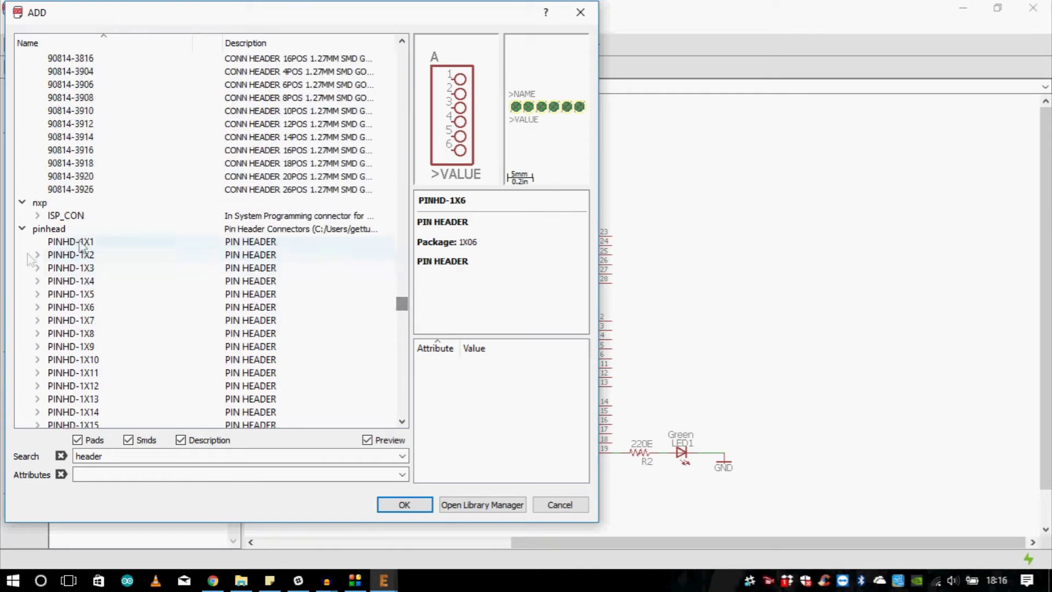
click(37, 295)
click(67, 308)
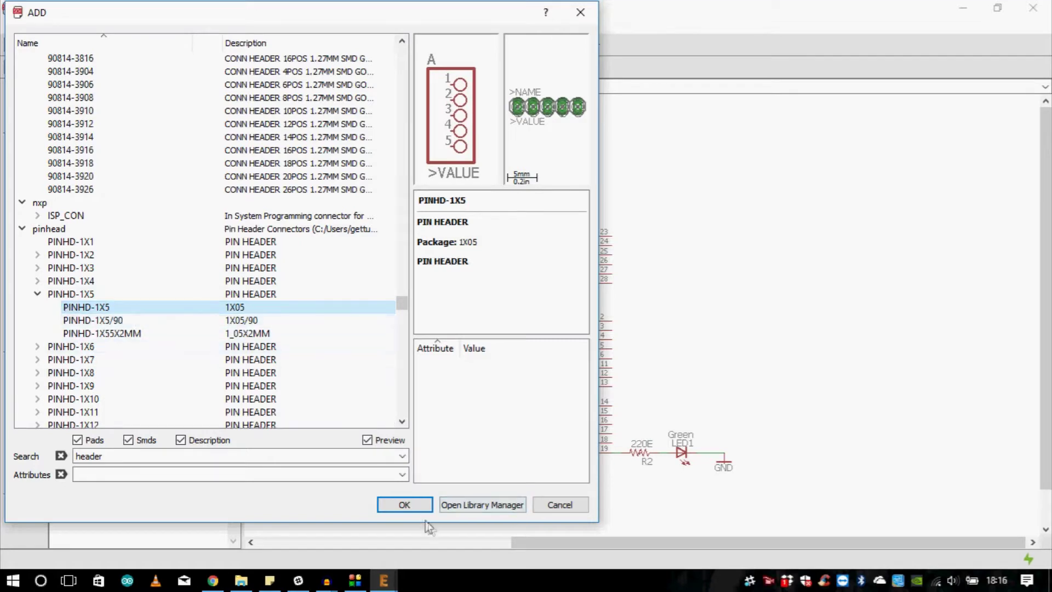
click(410, 505)
click(793, 359)
scroll(735, 352, down, 2)
scroll(750, 328, up, 2)
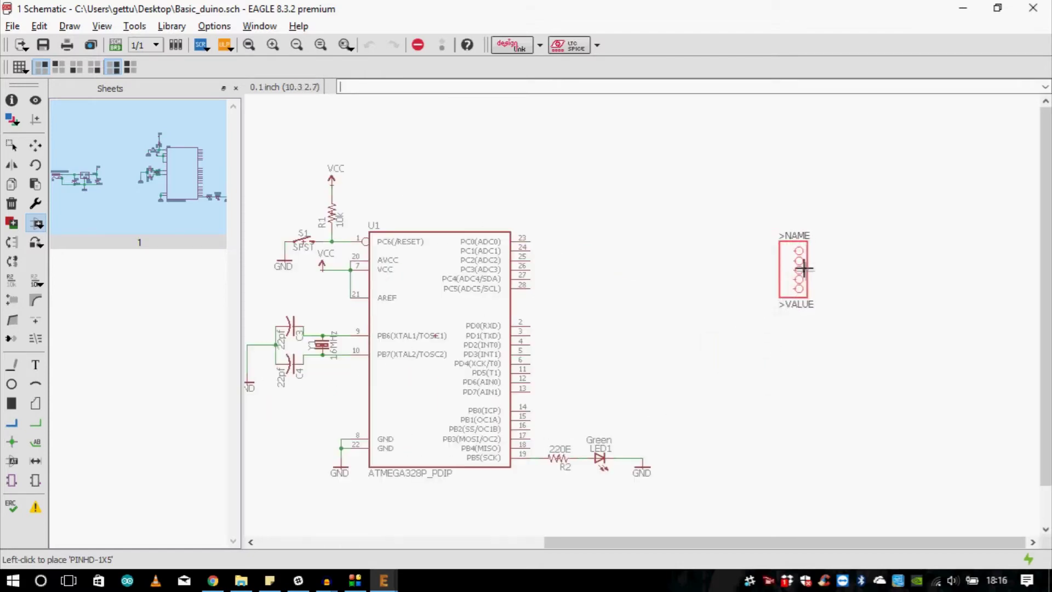
click(780, 259)
key(Escape)
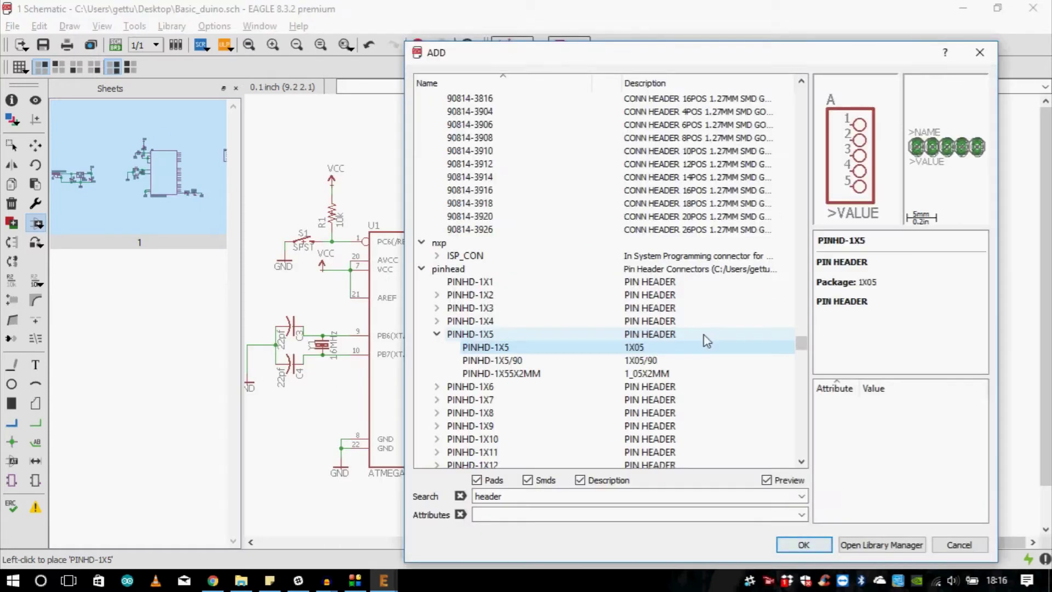
click(959, 544)
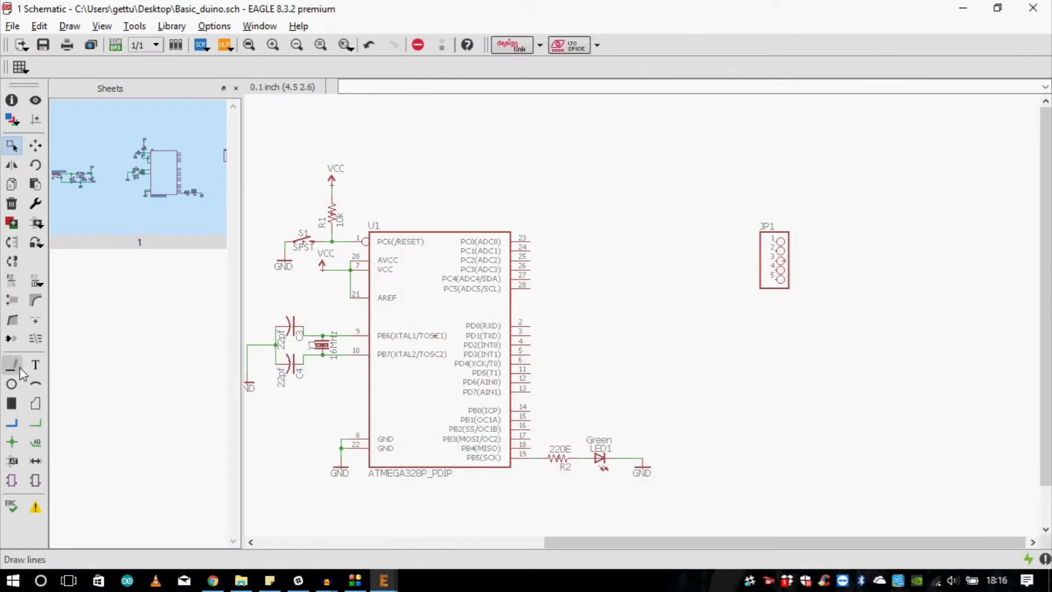
Draw a net from the ATMEGA328P's reset pin 1 upward and rightward, ending open above the chip.
click(36, 425)
scroll(378, 230, down, 2)
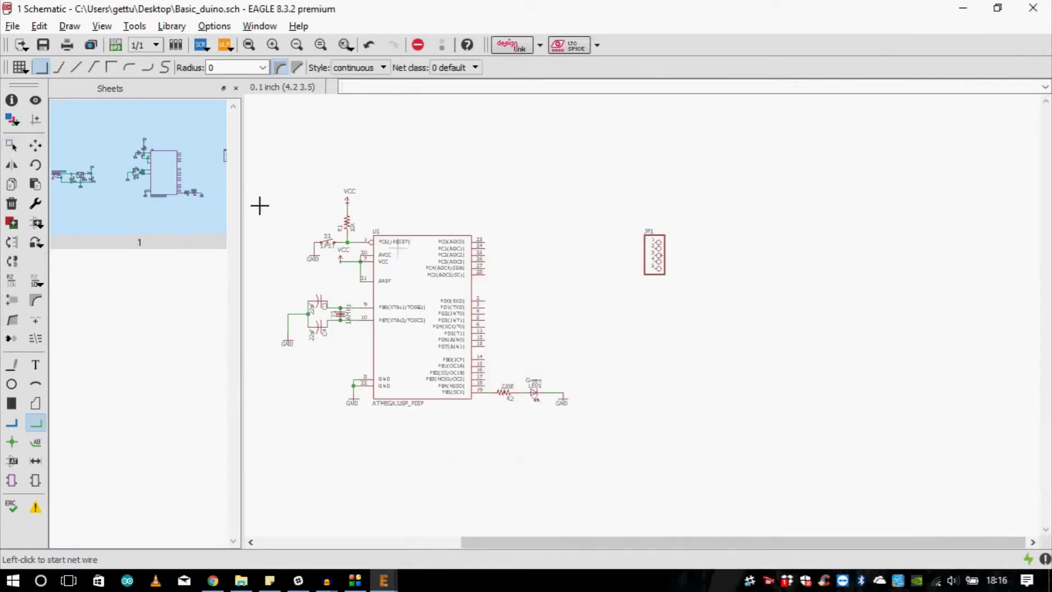
scroll(258, 205, up, 5)
scroll(419, 270, up, 2)
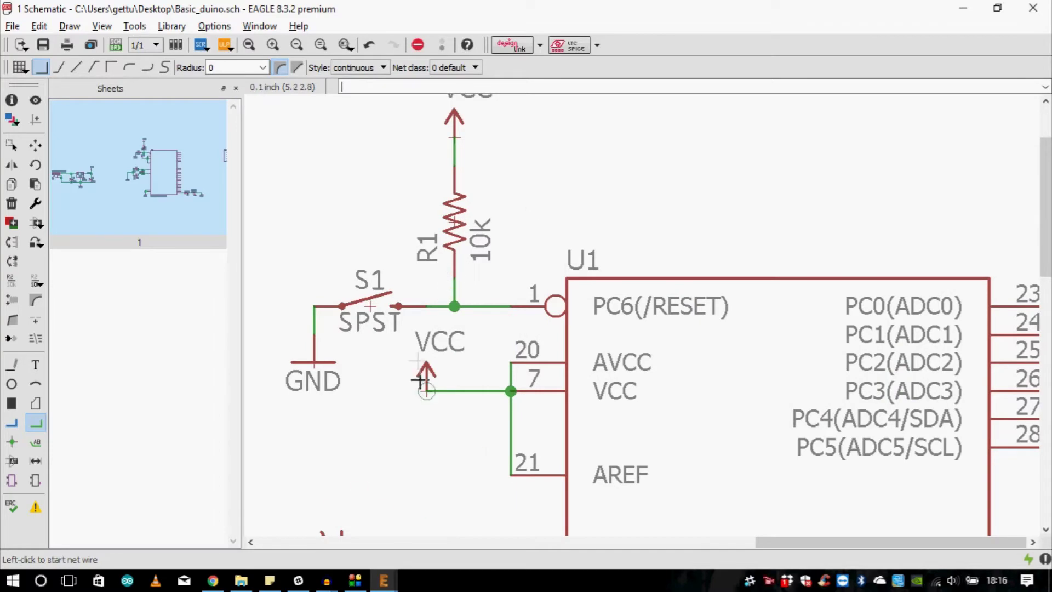
scroll(473, 247, down, 1)
scroll(476, 258, down, 2)
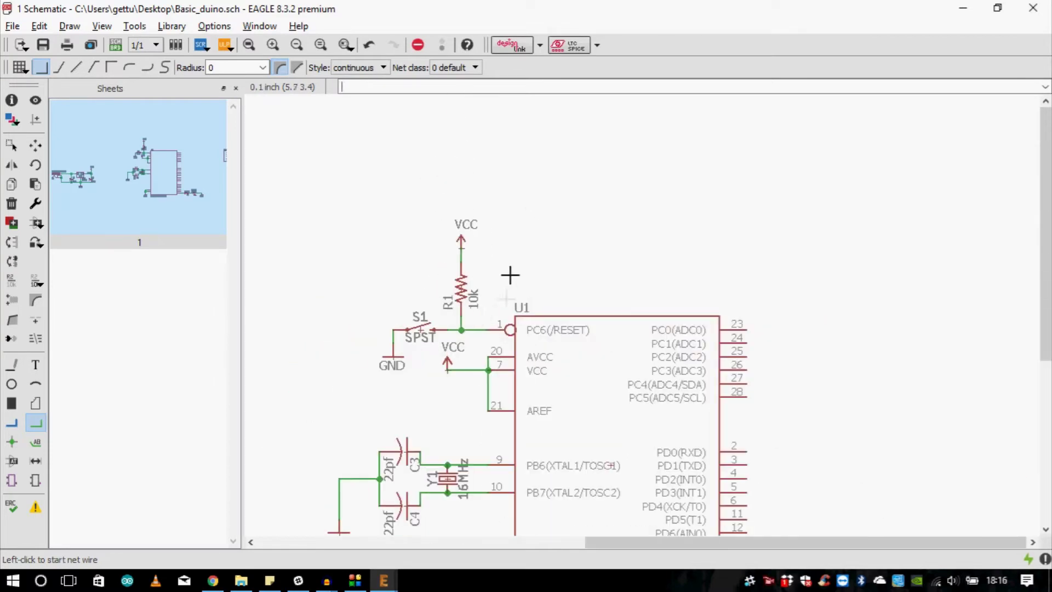
scroll(508, 274, up, 1)
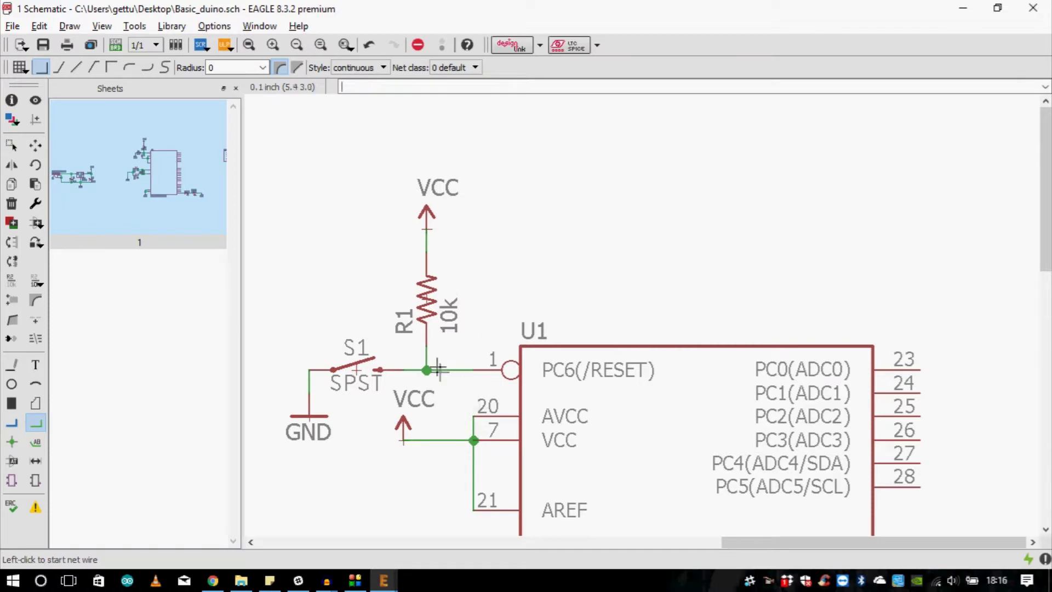
scroll(438, 370, down, 2)
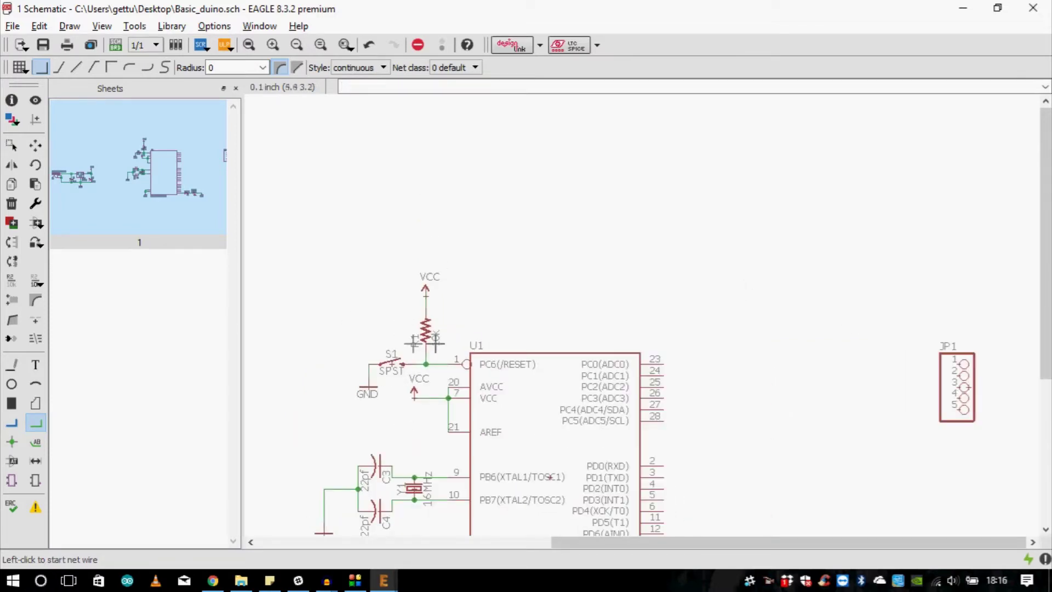
scroll(444, 353, up, 2)
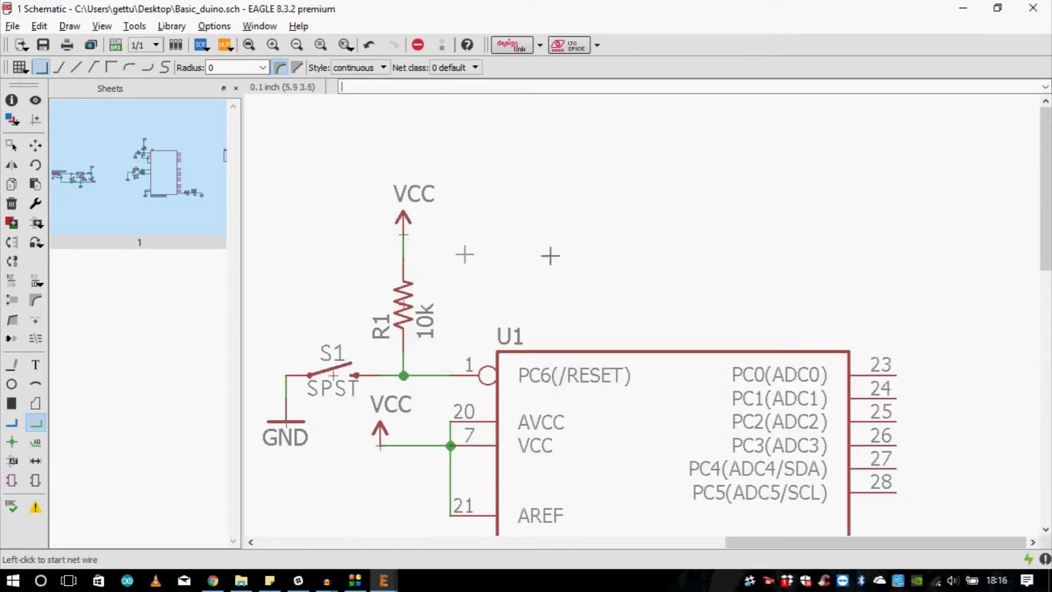
click(446, 376)
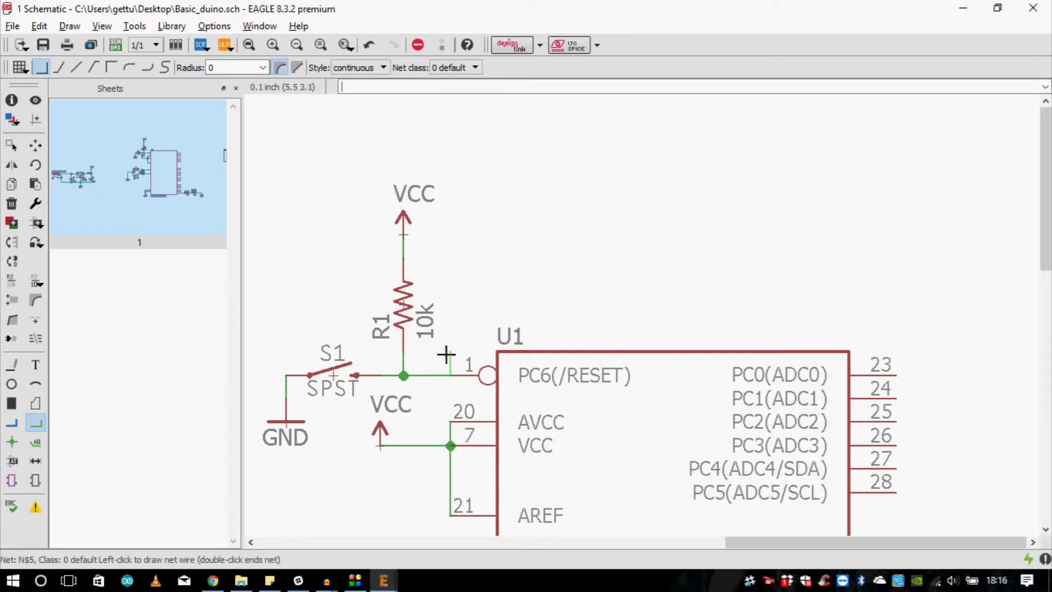
double_click(453, 282)
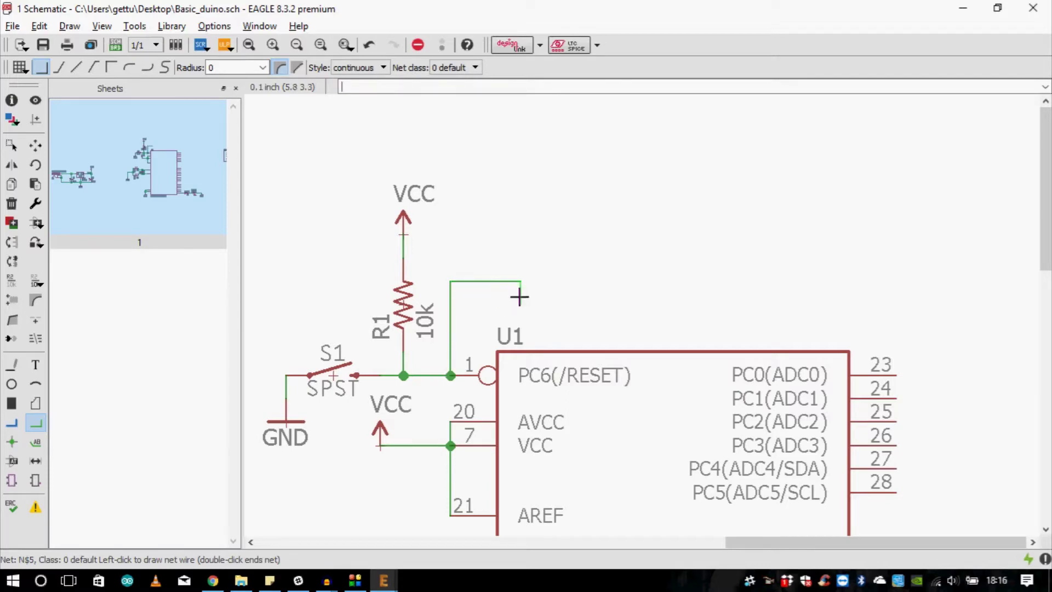
key(Escape)
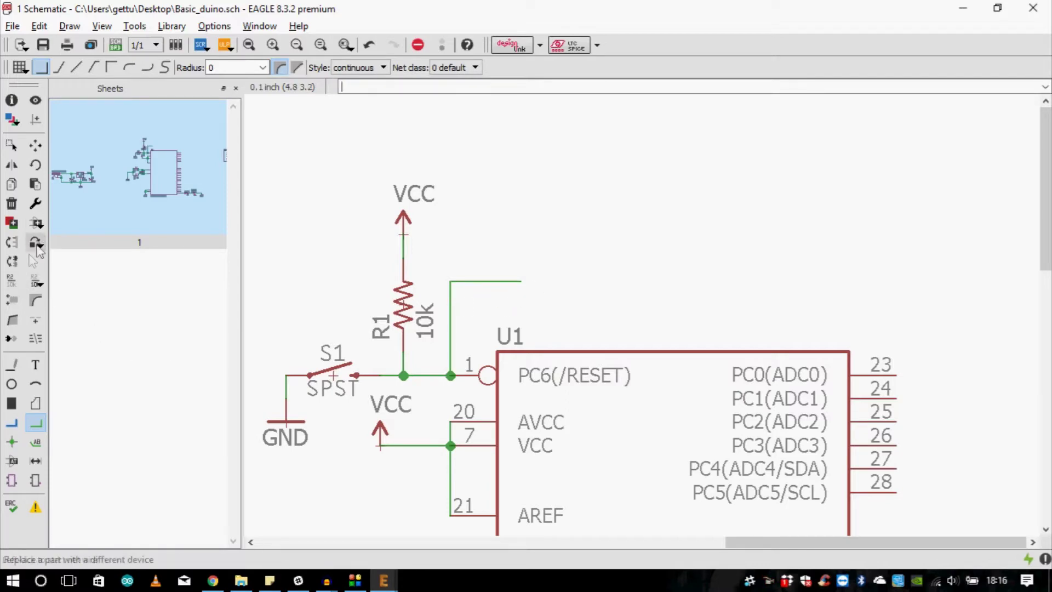
Choose the C-US025-024X044 capacitor from the C-US group of the rcl library for placement.
click(11, 222)
click(61, 456)
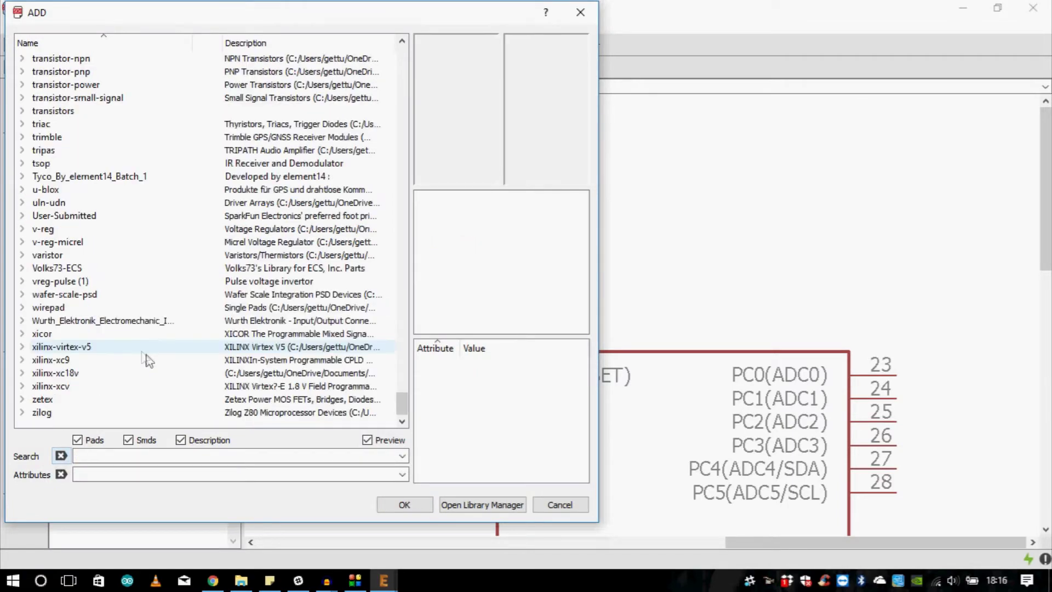
scroll(146, 350, up, 15)
scroll(51, 240, up, 20)
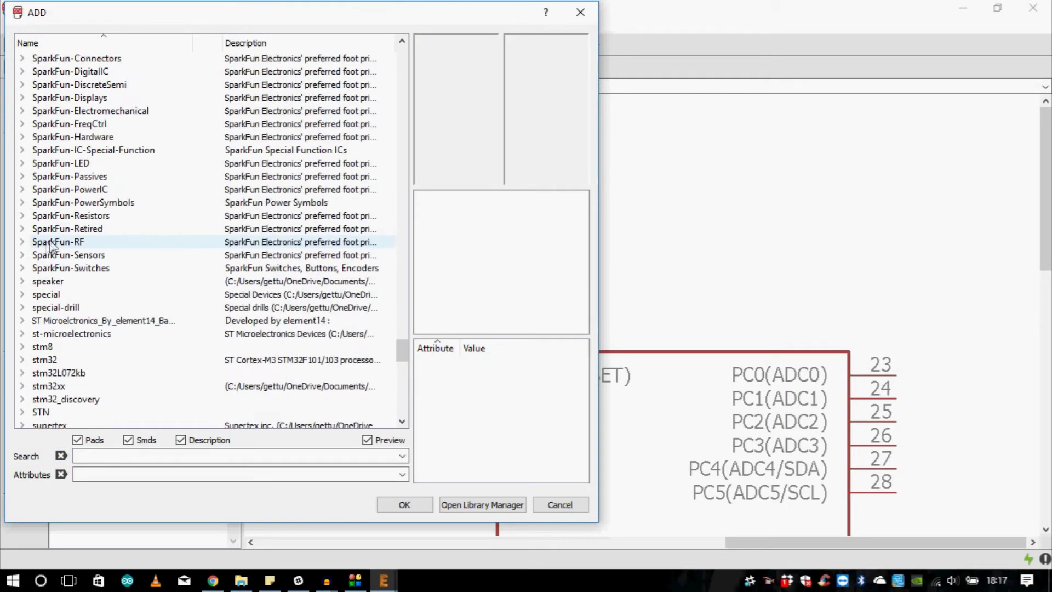
double_click(24, 242)
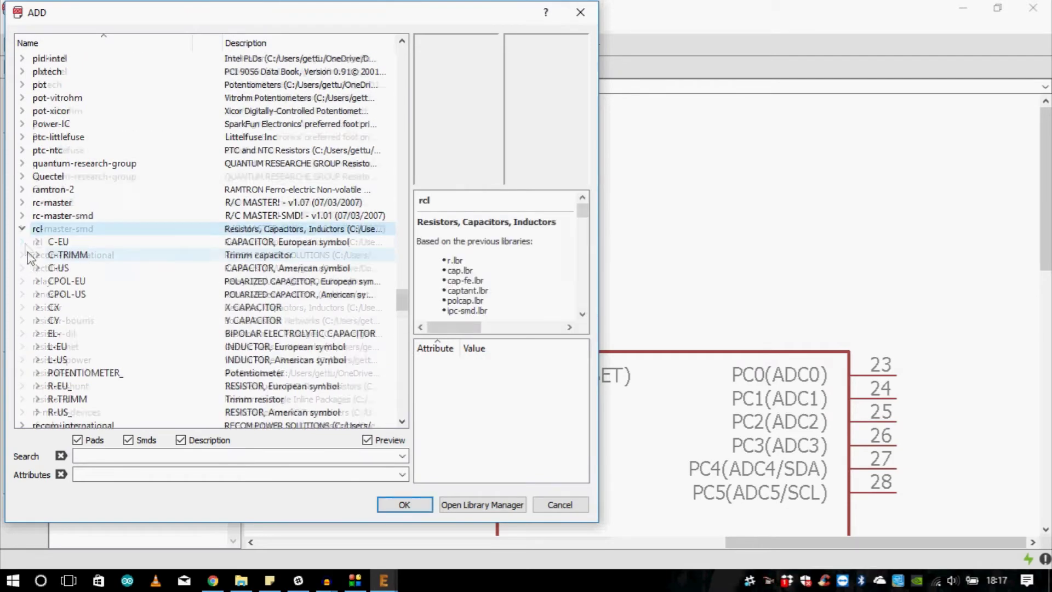
scroll(36, 237, down, 1)
double_click(36, 232)
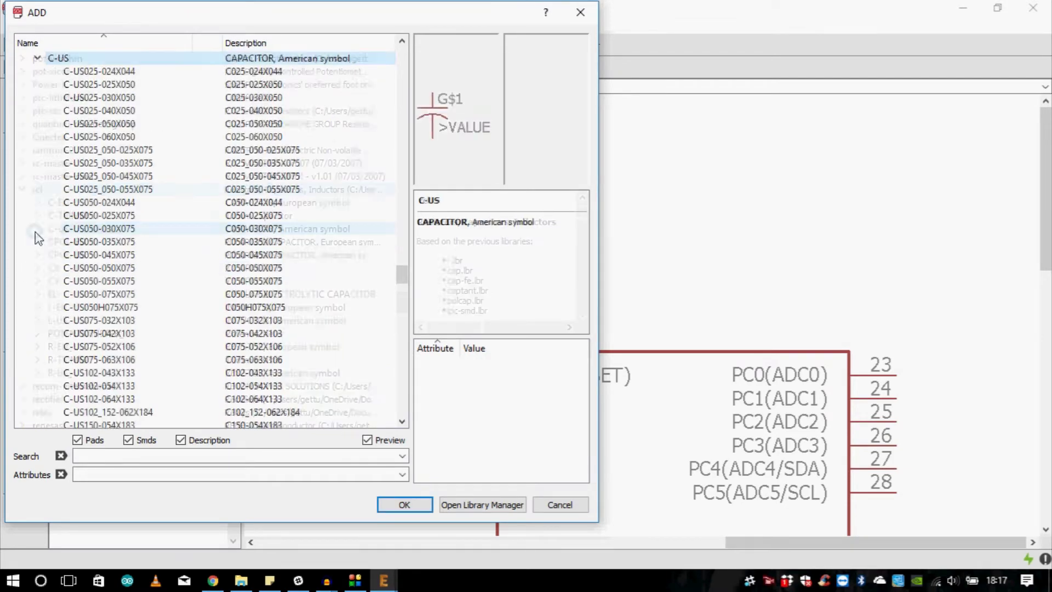
key(Down)
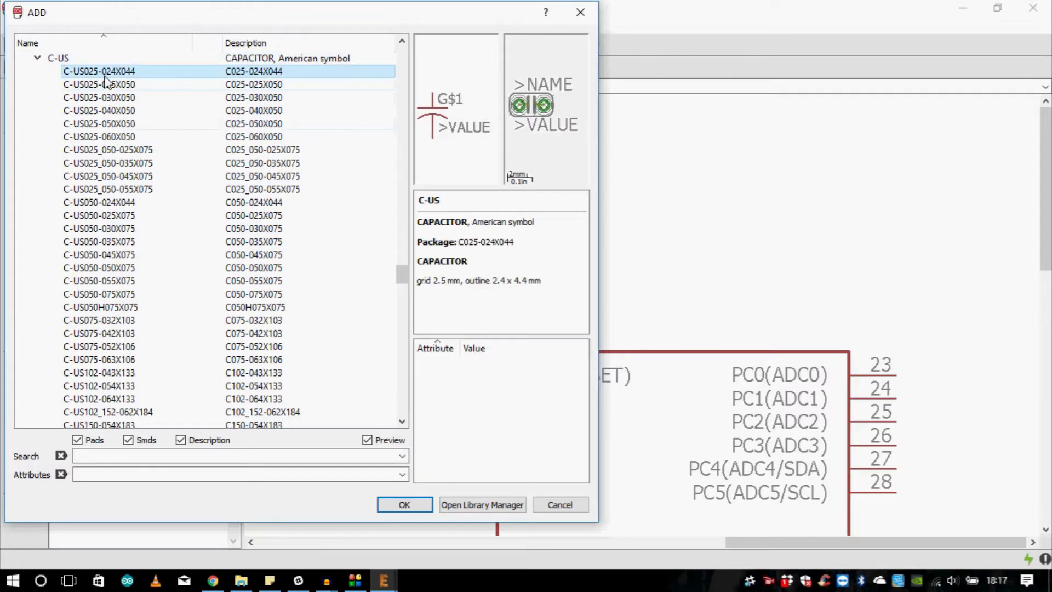
click(403, 504)
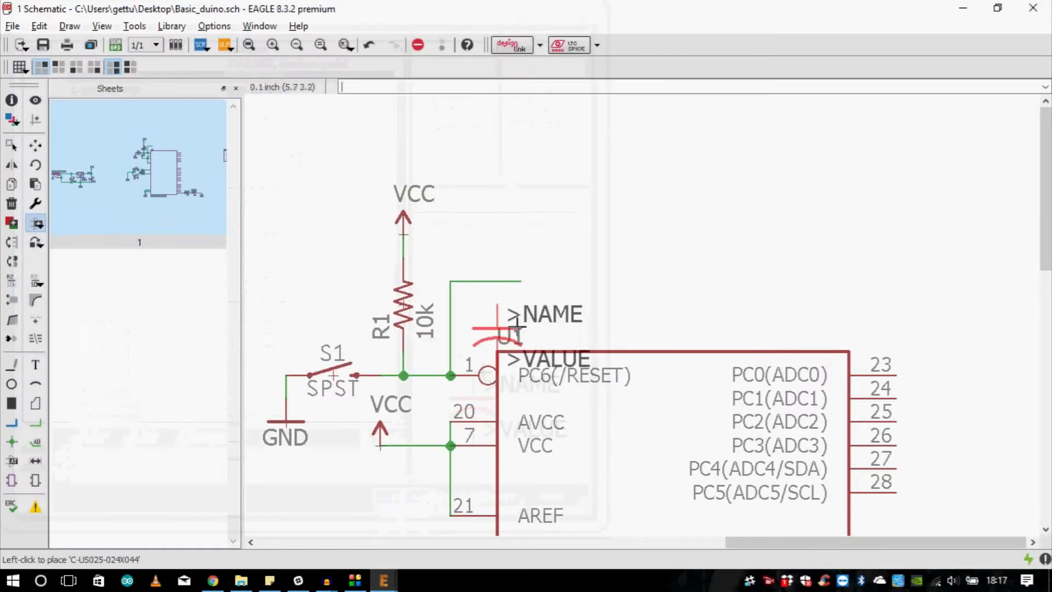
Rotate the capacitor to horizontal, place it on the open end of the reset net, and finish adding parts.
right_click(561, 275)
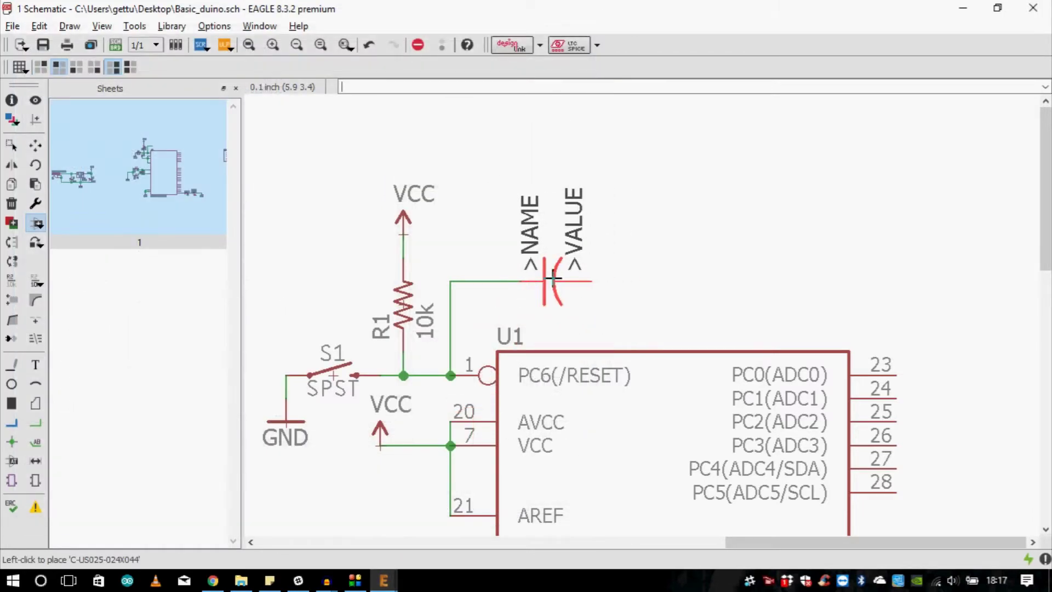
click(553, 280)
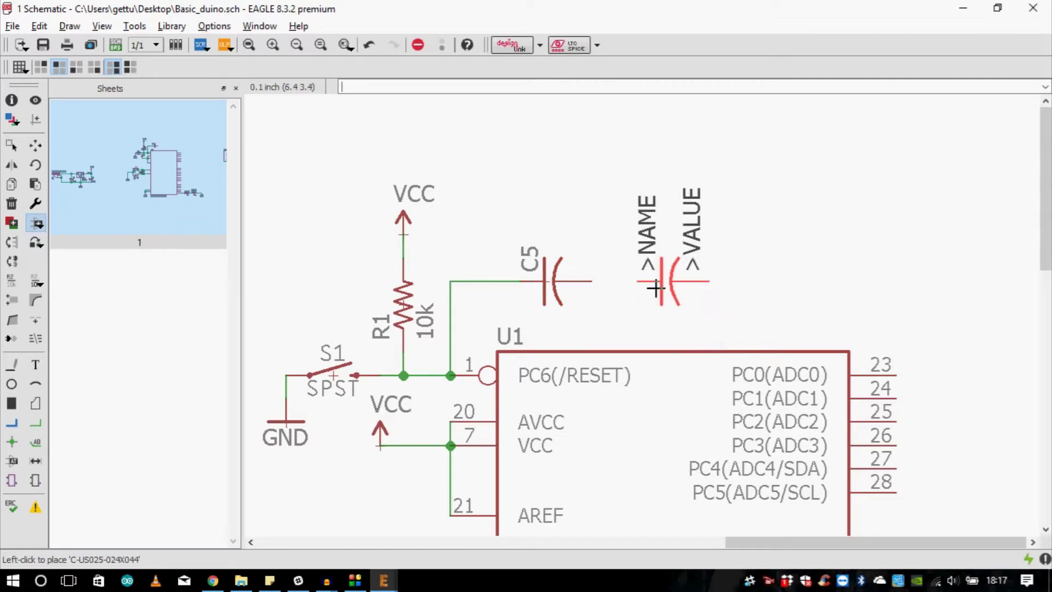
key(Escape)
click(916, 530)
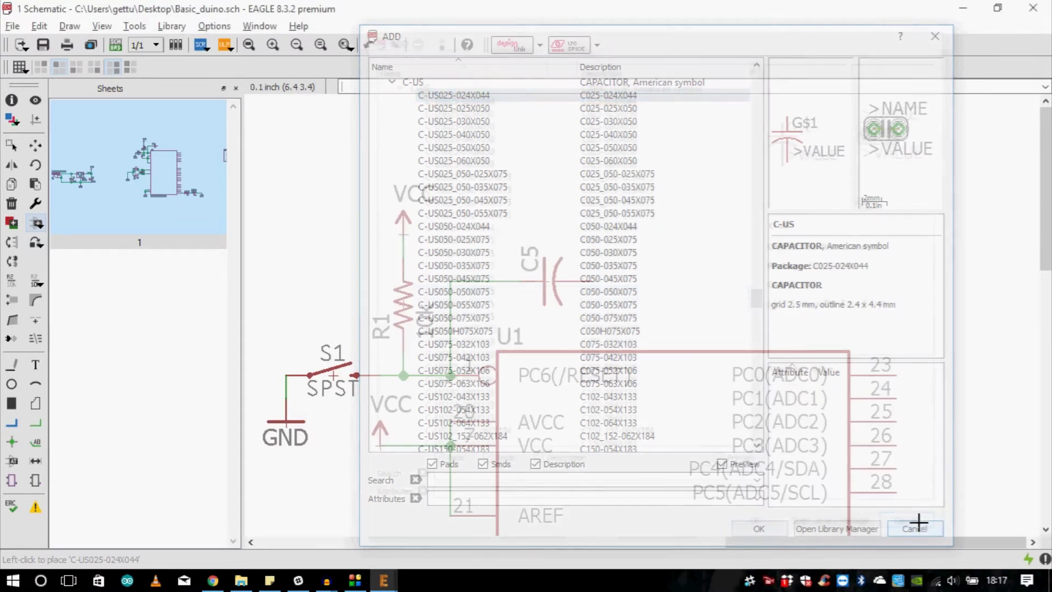
Set the value of capacitor C5 on the reset line to 0.1uf.
click(35, 282)
click(548, 269)
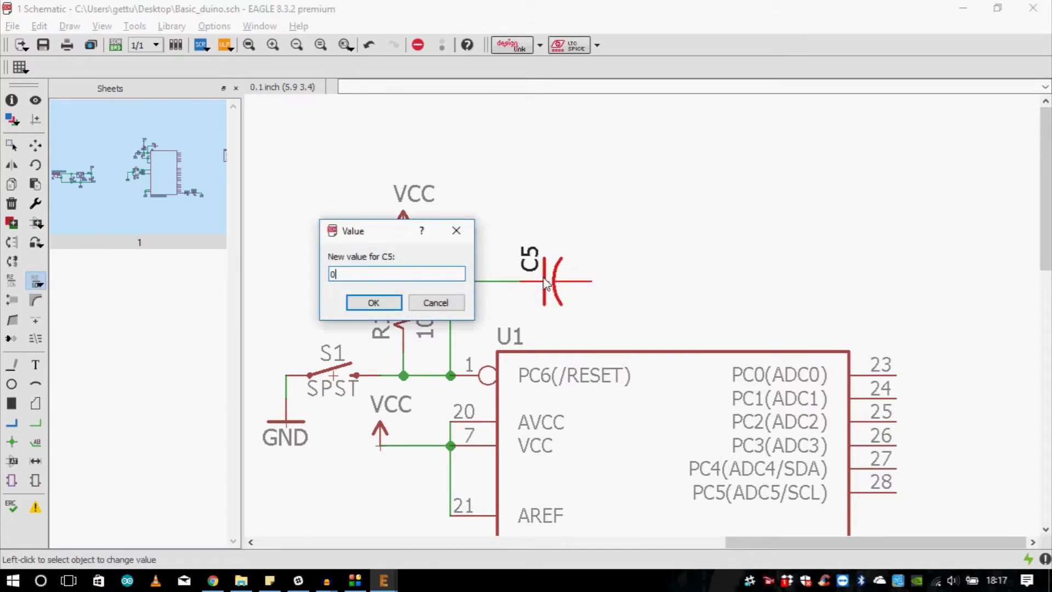
key(Return)
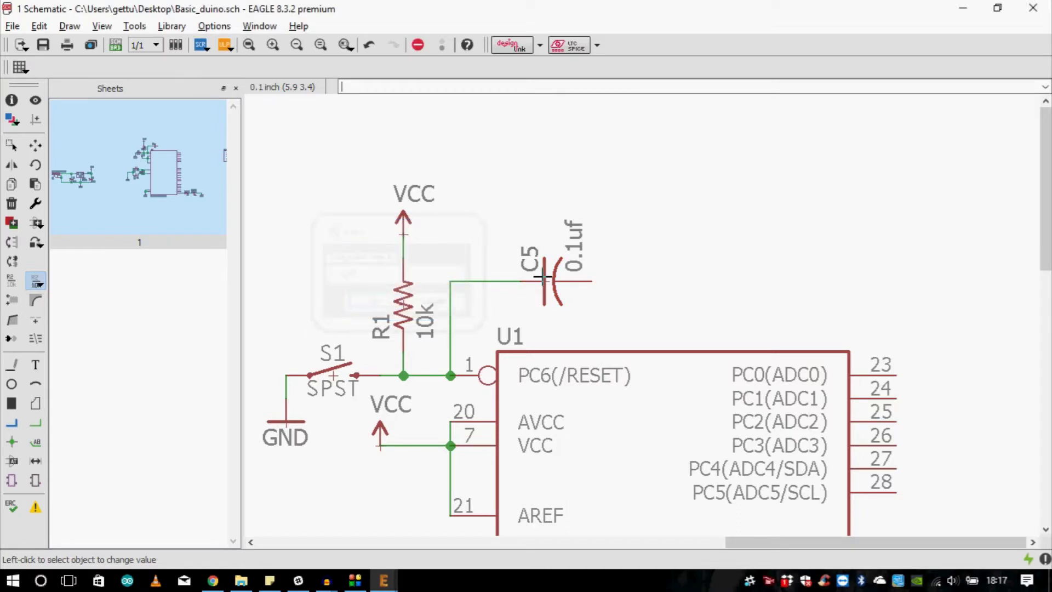
Draw a short horizontal net from the free pin of capacitor C5 rightward, ending open above the ATMEGA328P.
click(35, 422)
click(592, 281)
scroll(521, 252, down, 3)
scroll(767, 283, up, 2)
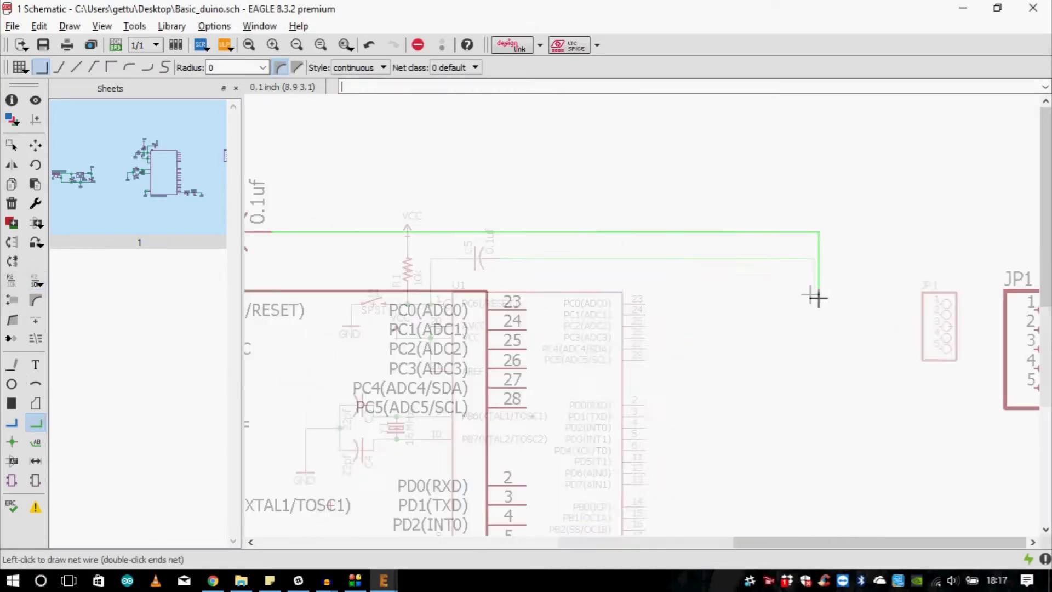
scroll(784, 295, down, 2)
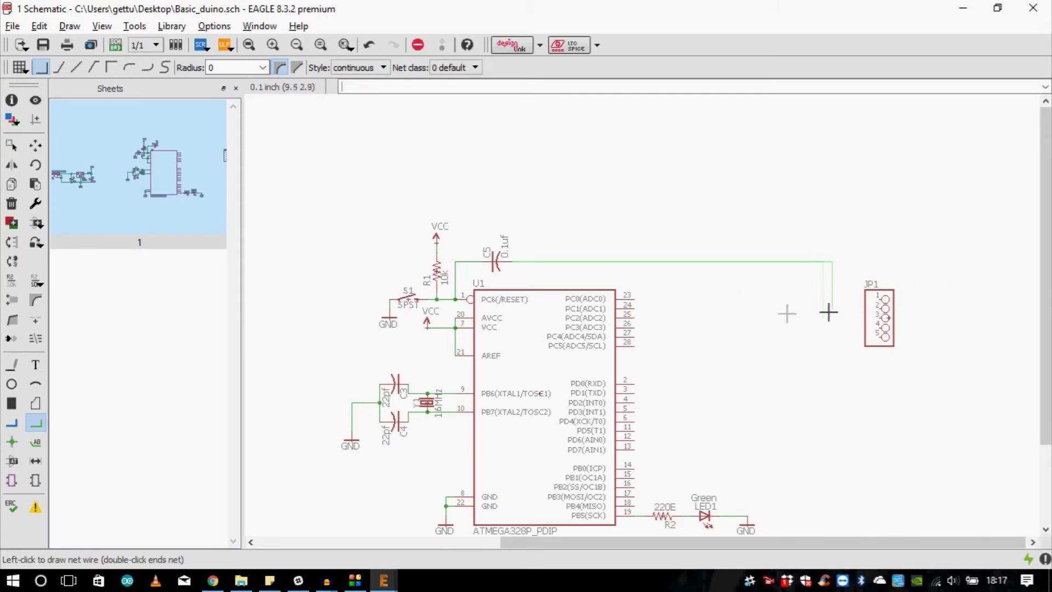
scroll(488, 254, down, 2)
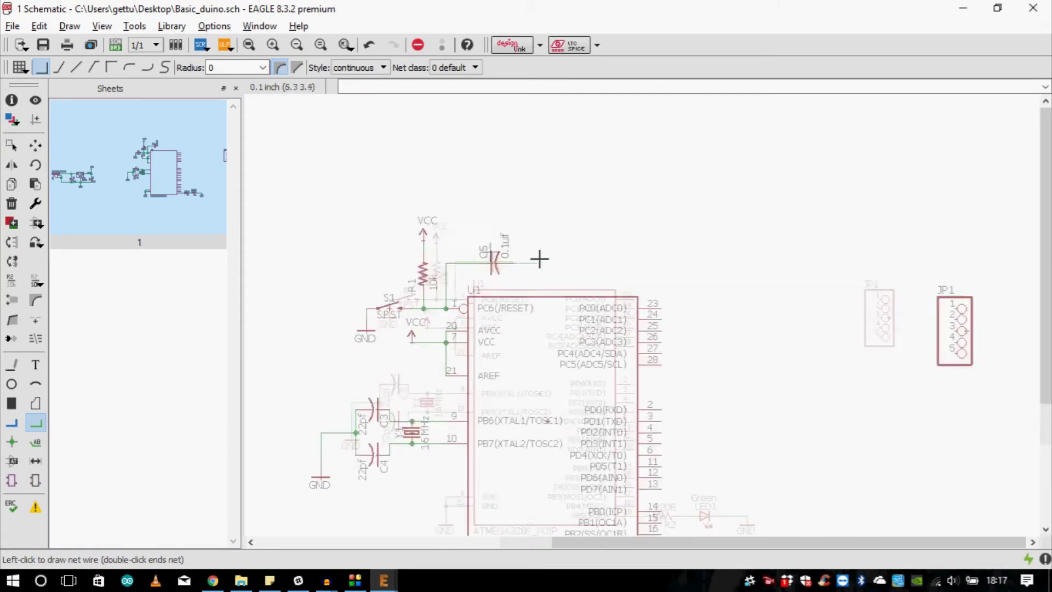
scroll(519, 265, up, 5)
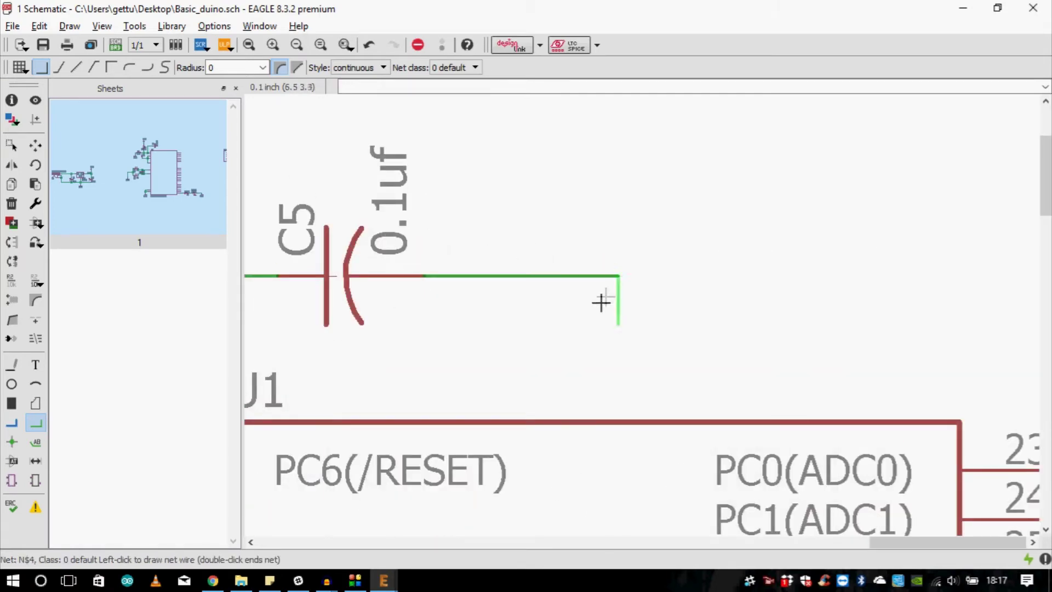
double_click(619, 276)
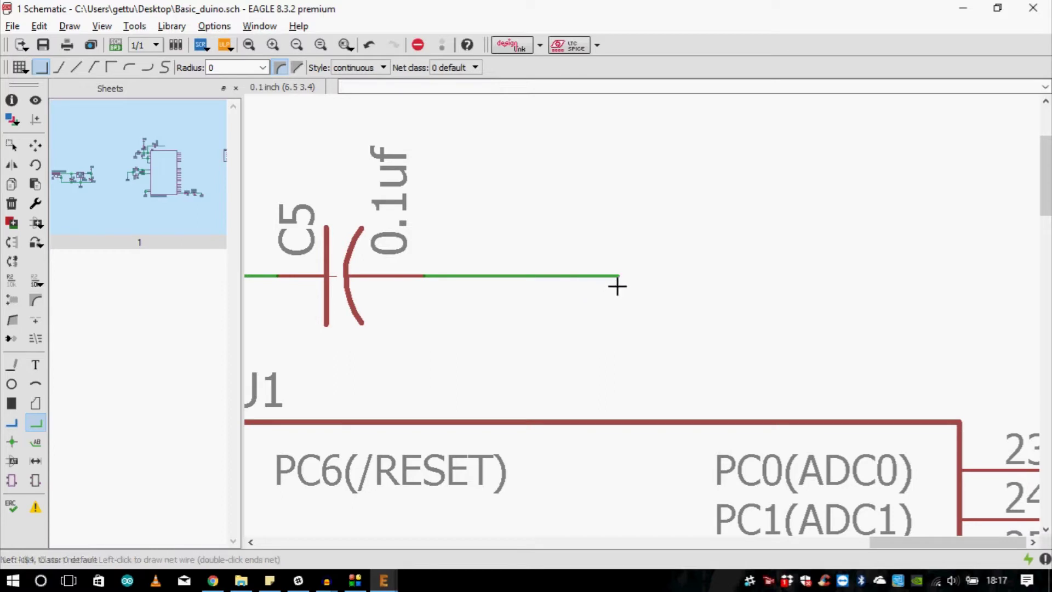
Name the open net at capacitor C5 DTR and place its name label on the wire.
click(12, 281)
click(514, 275)
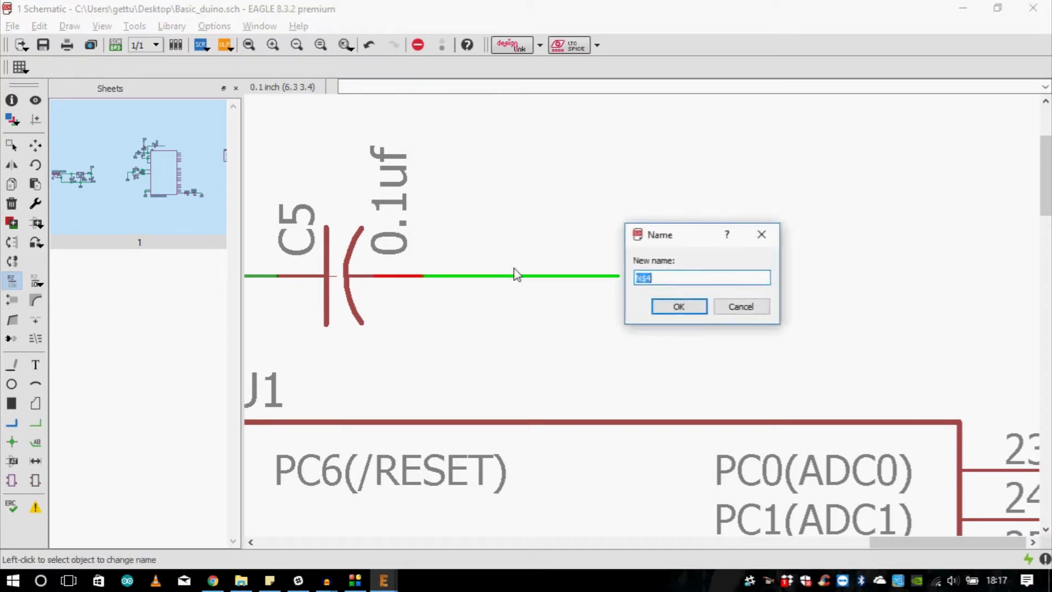
key(Return)
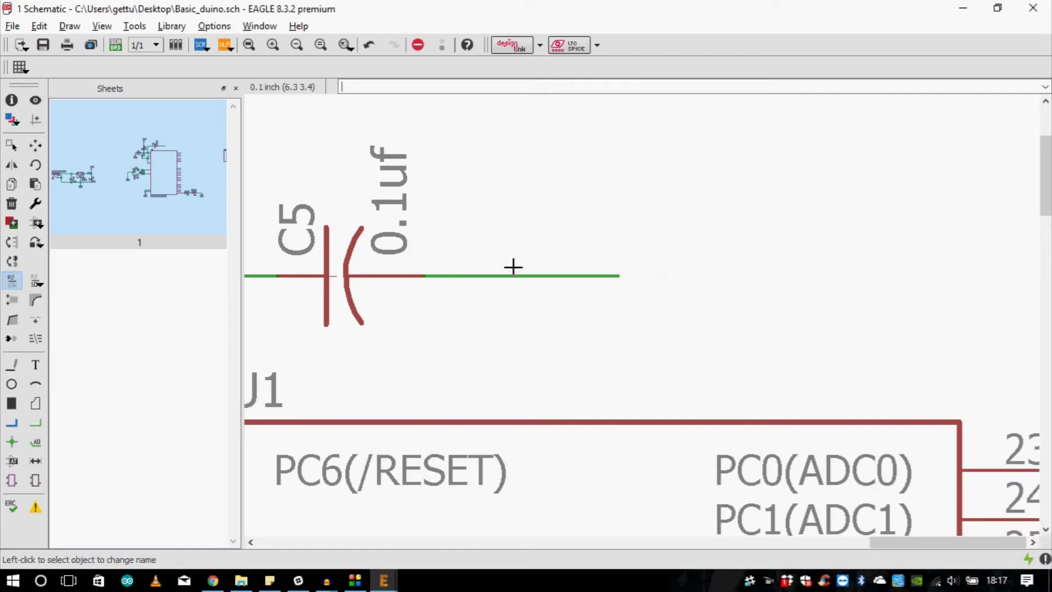
click(35, 442)
click(509, 276)
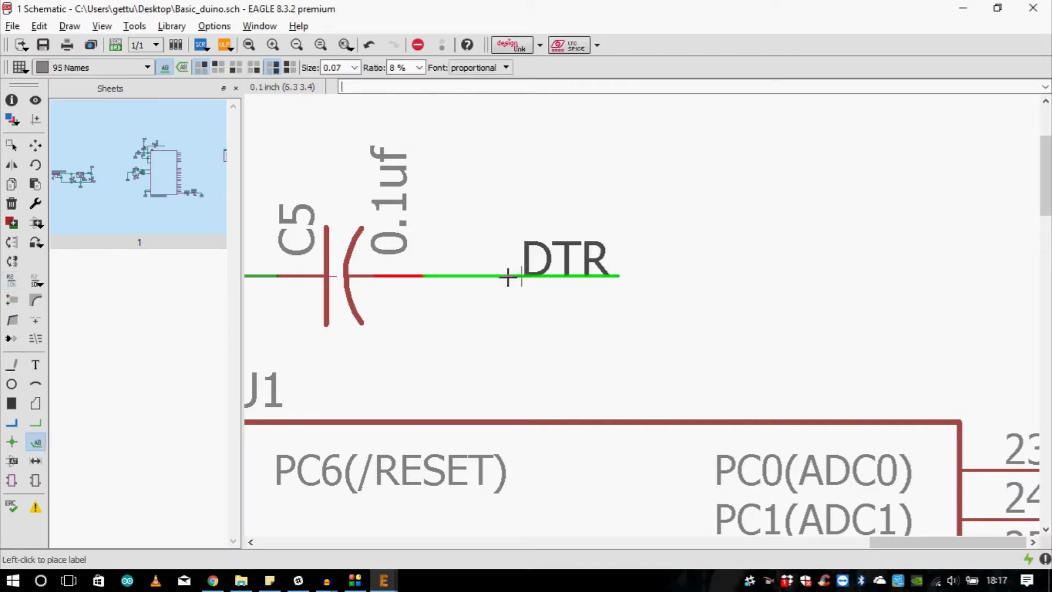
click(526, 277)
Draw a short horizontal net from pin 1 of header JP1 leftward, ending open.
scroll(526, 277, down, 6)
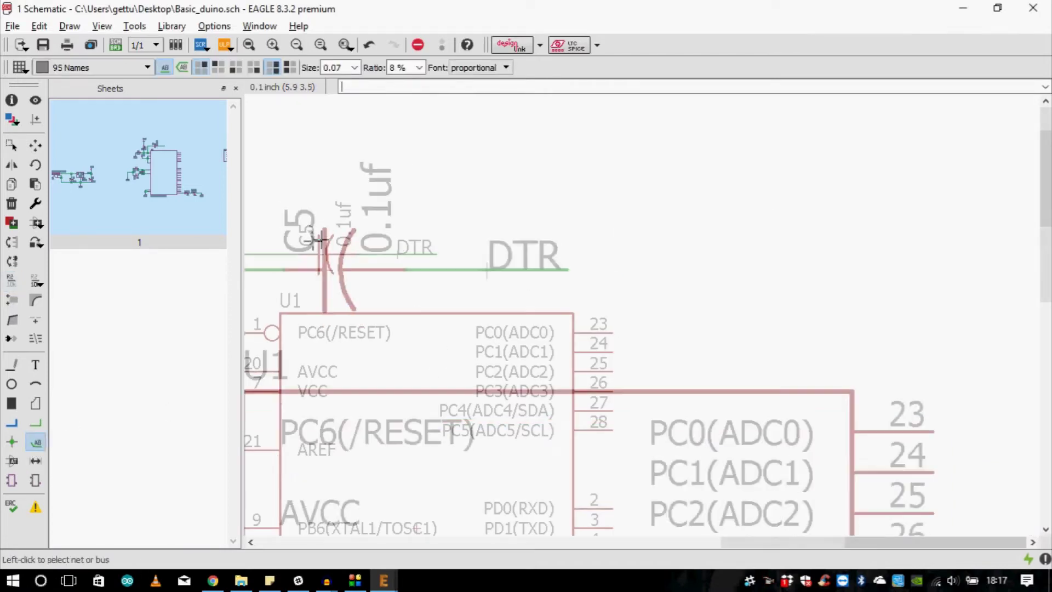
click(35, 422)
scroll(791, 312, up, 6)
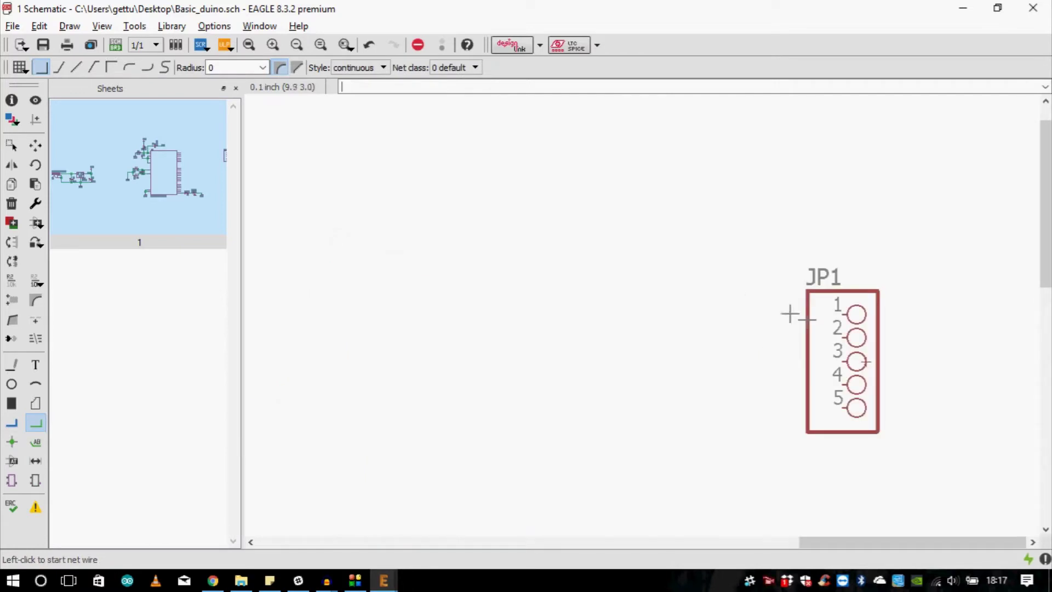
click(865, 310)
scroll(678, 299, down, 5)
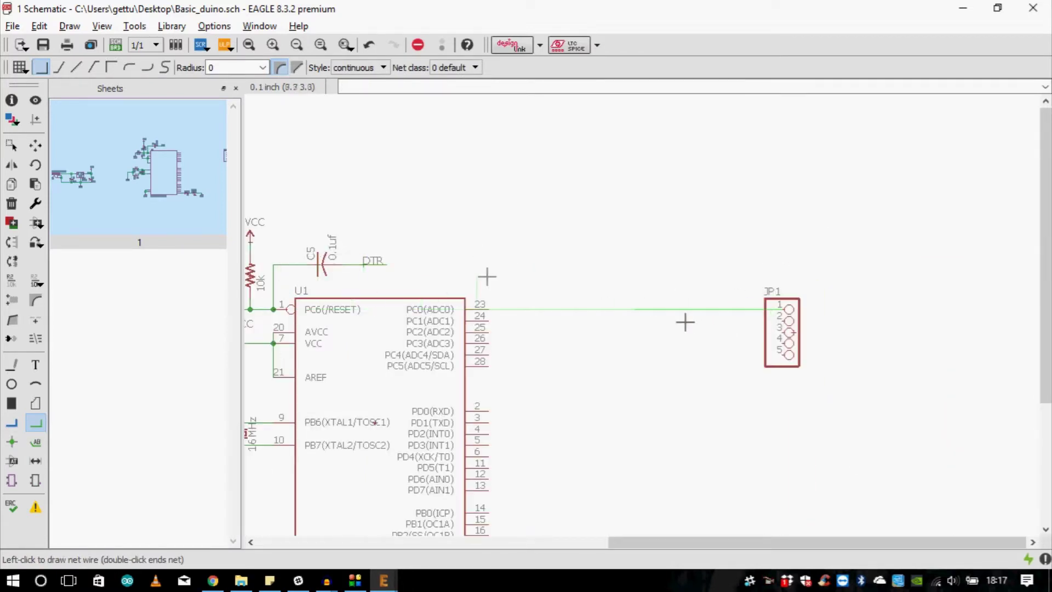
scroll(750, 331, up, 5)
scroll(681, 279, up, 5)
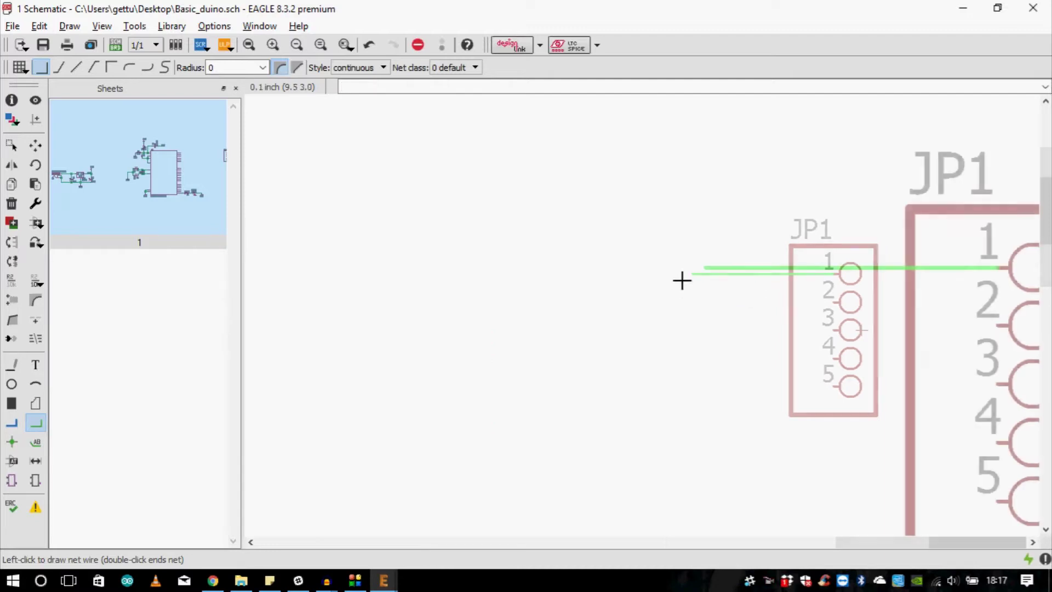
click(707, 265)
scroll(625, 284, down, 5)
key(Escape)
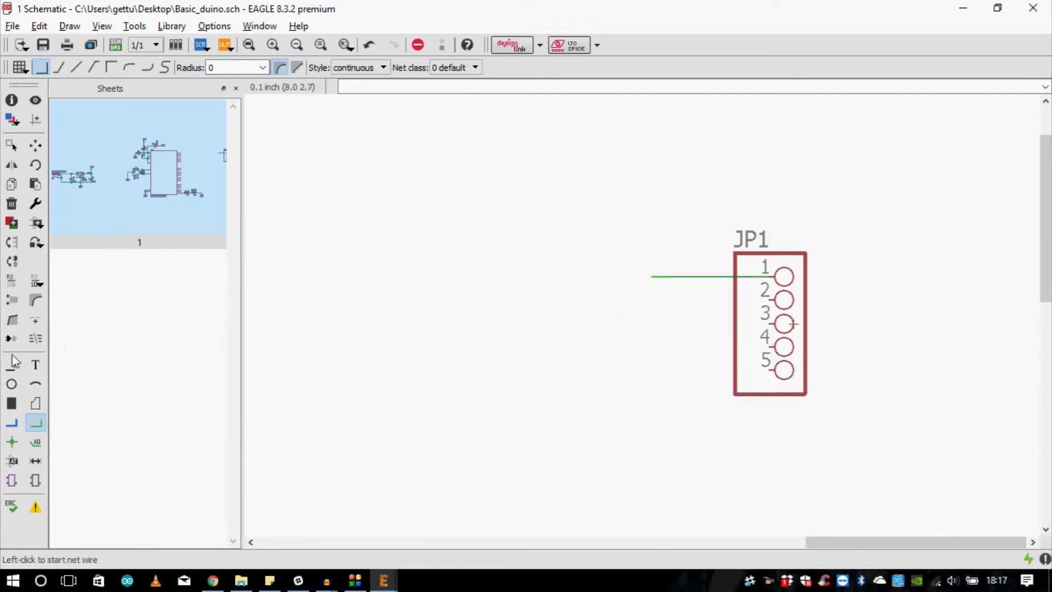
Name the net at JP1 pin 1 DTR and accept connecting it to the existing DTR net.
click(11, 280)
scroll(688, 249, up, 3)
click(676, 300)
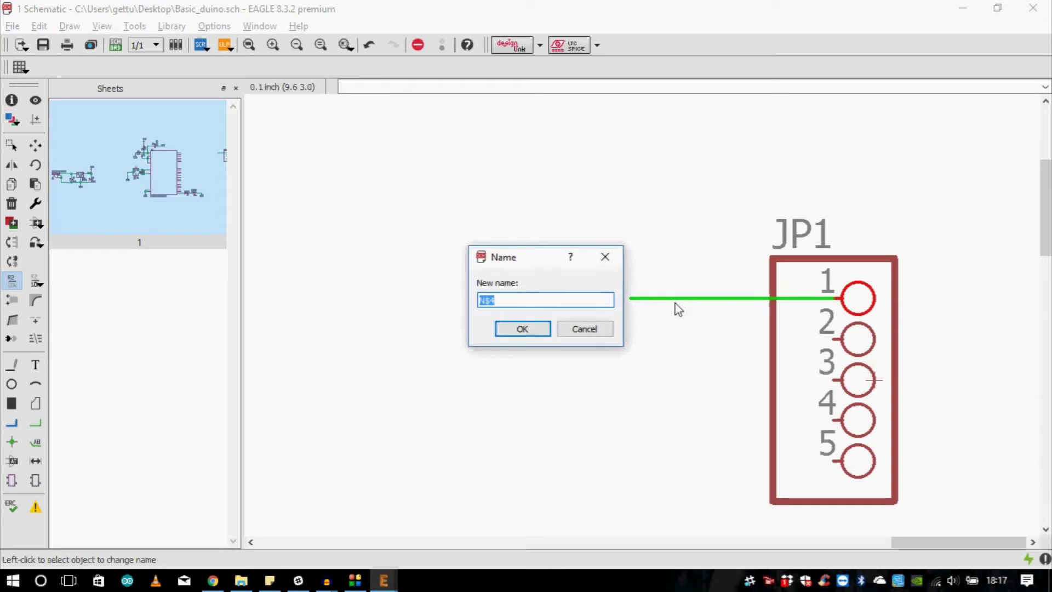
text(DT)
key(Return)
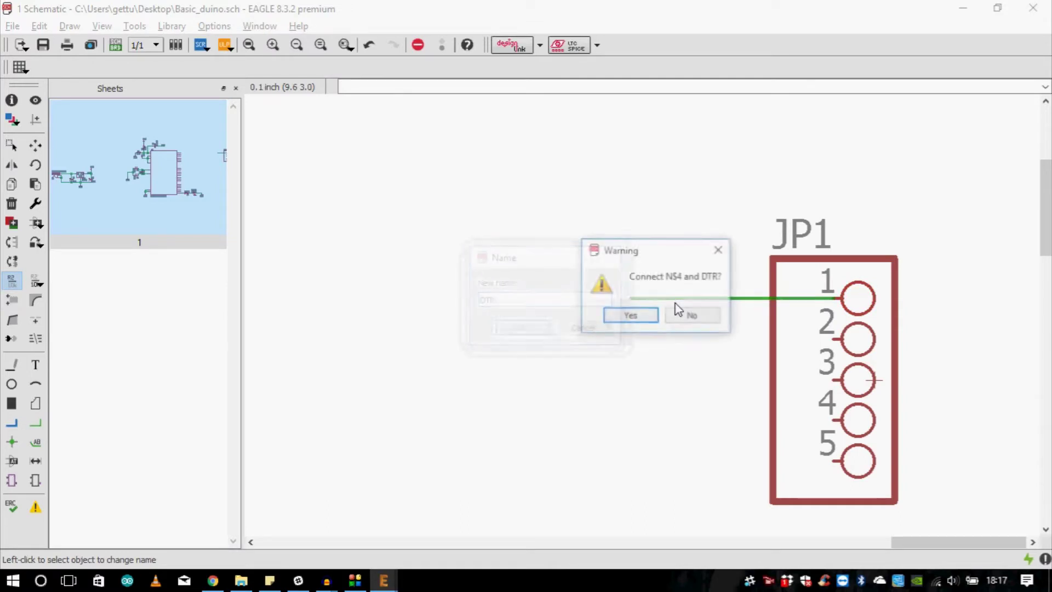
click(630, 316)
Place the DTR name label on the net at JP1 pin 1.
scroll(784, 304, down, 3)
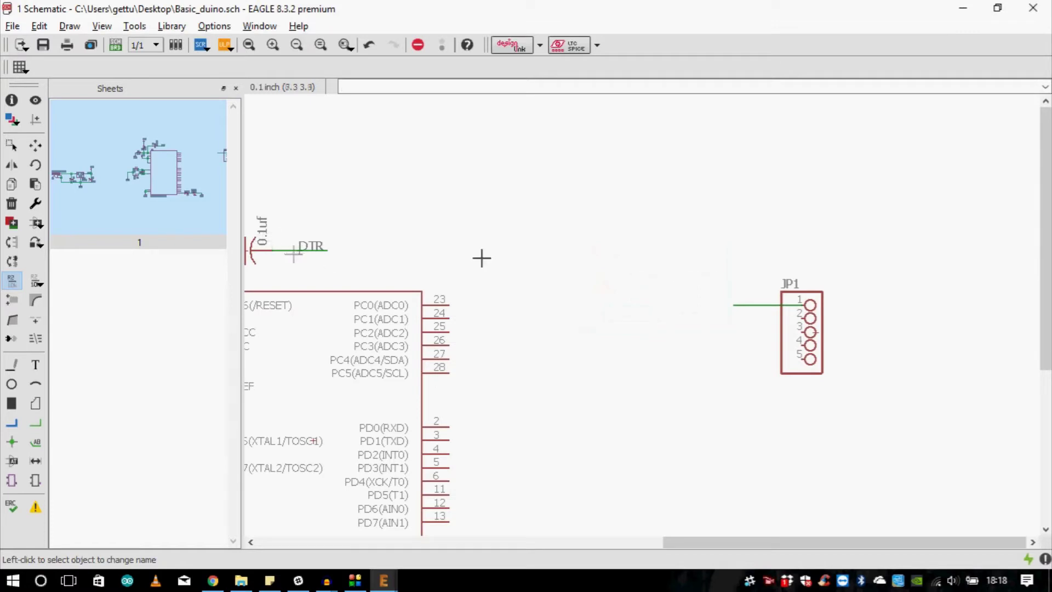
scroll(781, 300, up, 2)
click(35, 442)
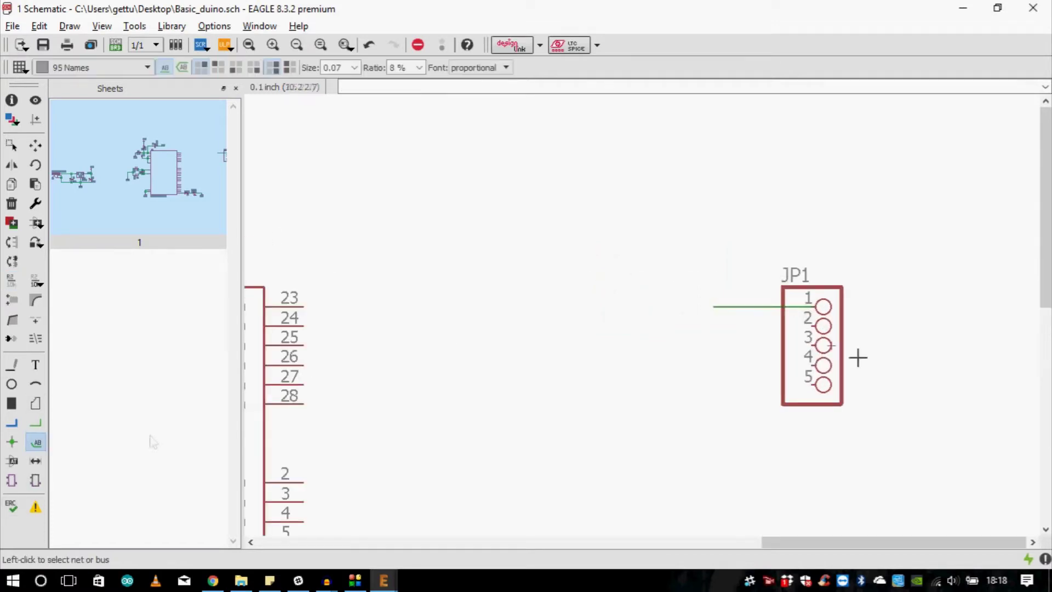
scroll(877, 329, up, 4)
click(450, 277)
click(450, 277)
scroll(450, 277, down, 5)
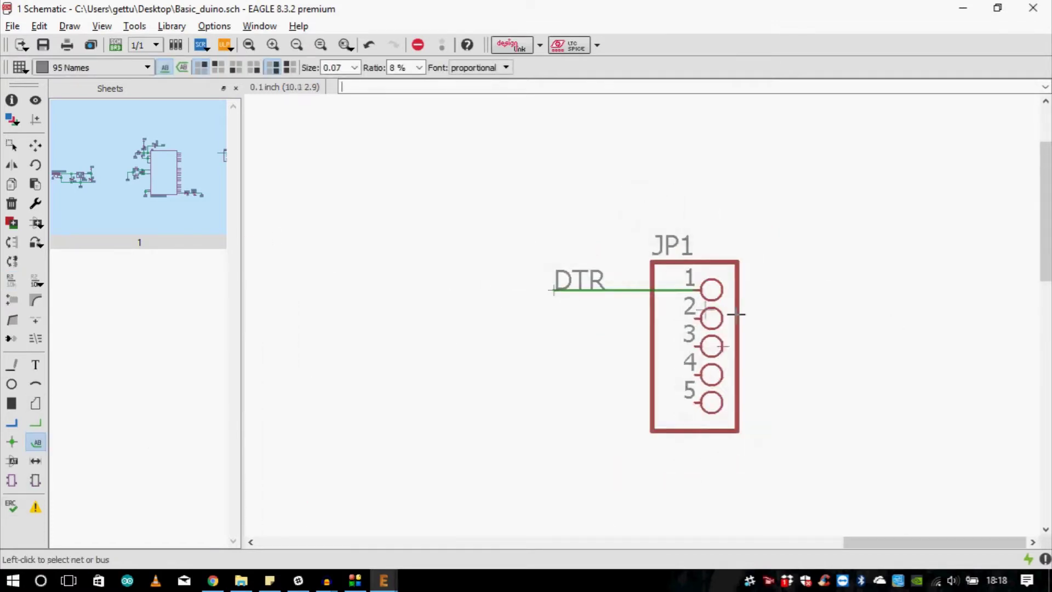
Highlight the DTR net at capacitor C5 with Show to check its connection to JP1 pin 1.
scroll(951, 411, down, 1)
scroll(668, 375, up, 1)
click(35, 100)
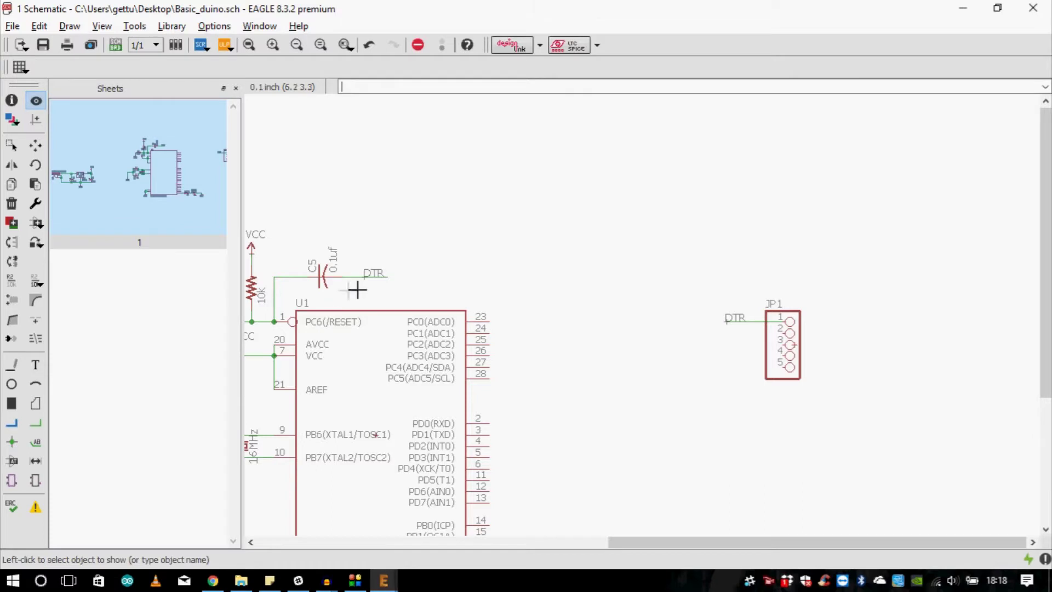
scroll(369, 277, up, 1)
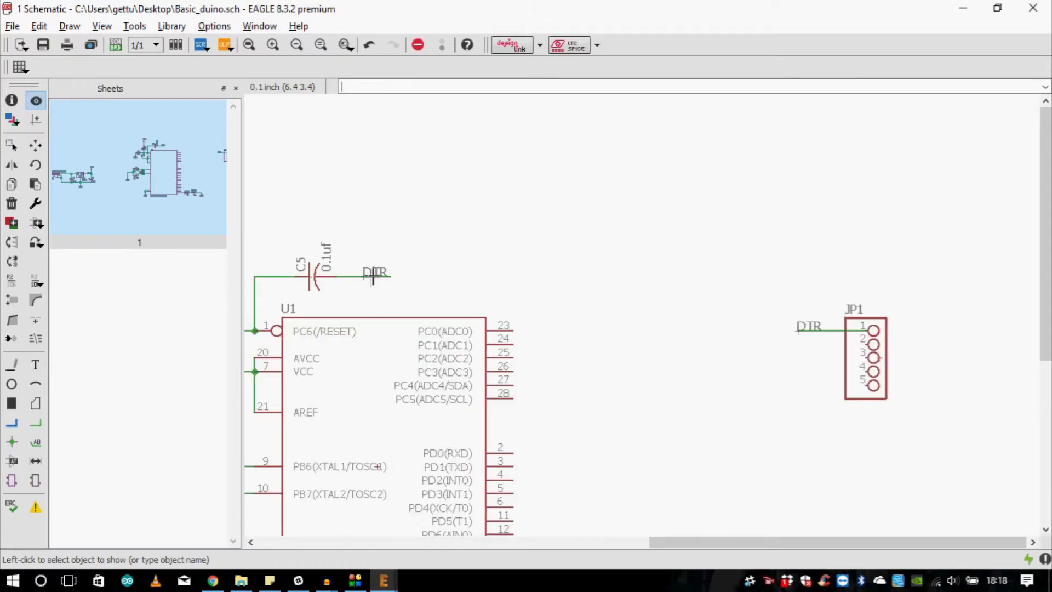
click(372, 279)
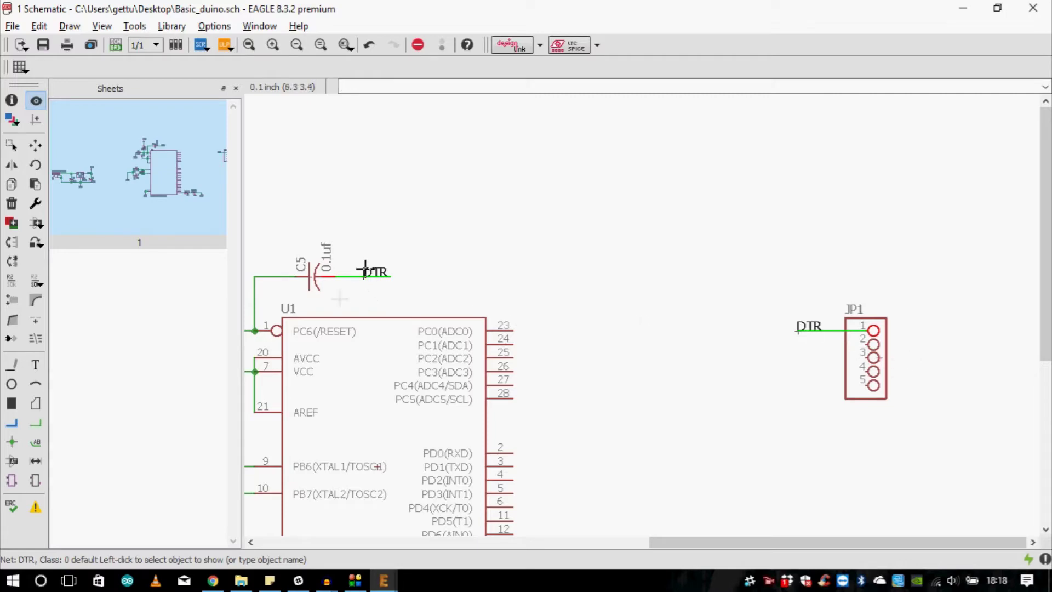
scroll(743, 330, down, 2)
scroll(812, 361, up, 2)
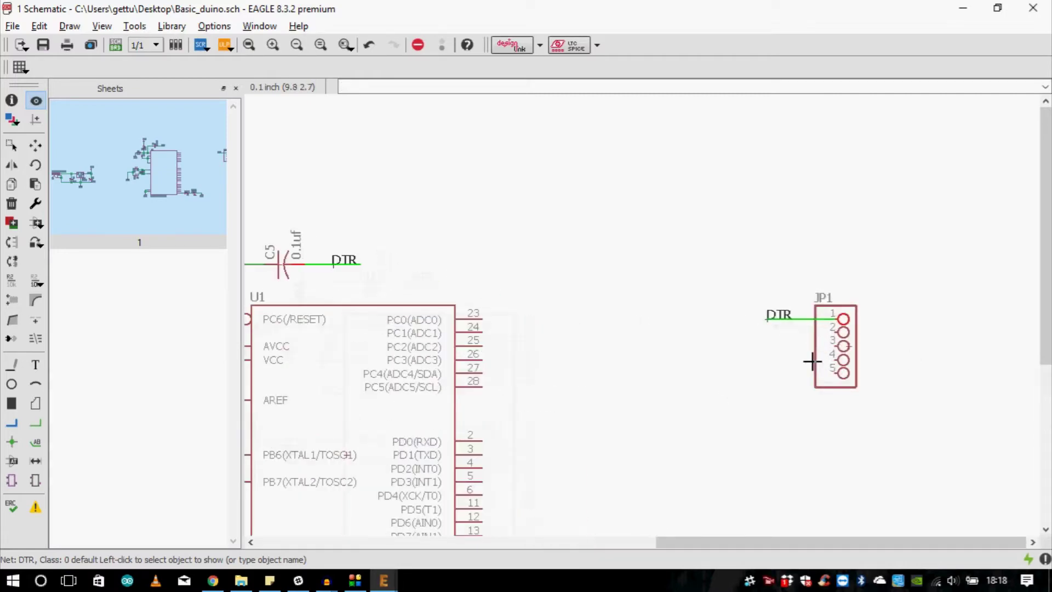
scroll(737, 417, down, 2)
scroll(775, 392, up, 2)
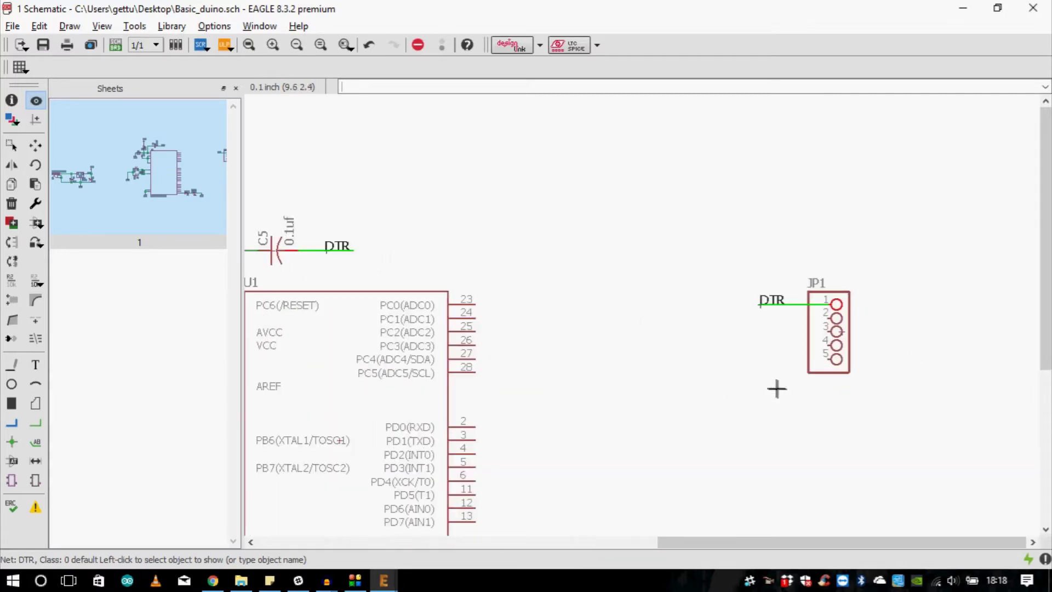
Draw short open-ended nets rightward from the ATMEGA328P's pins 2 (RXD) and 3 (TXD).
click(45, 425)
scroll(641, 281, down, 2)
scroll(622, 294, up, 3)
scroll(667, 310, down, 2)
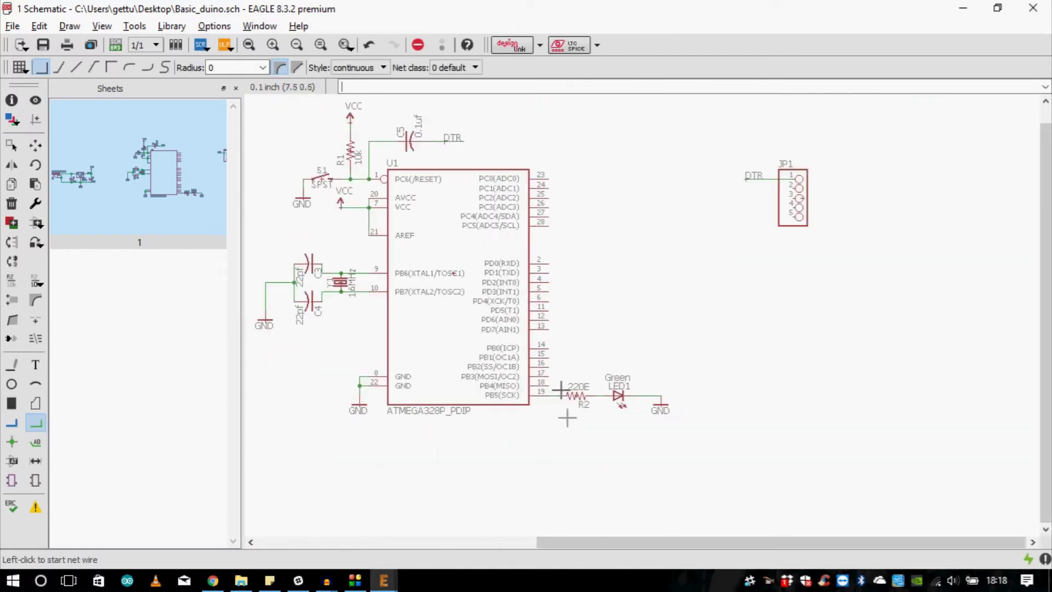
scroll(540, 265, up, 5)
click(521, 289)
scroll(515, 296, down, 3)
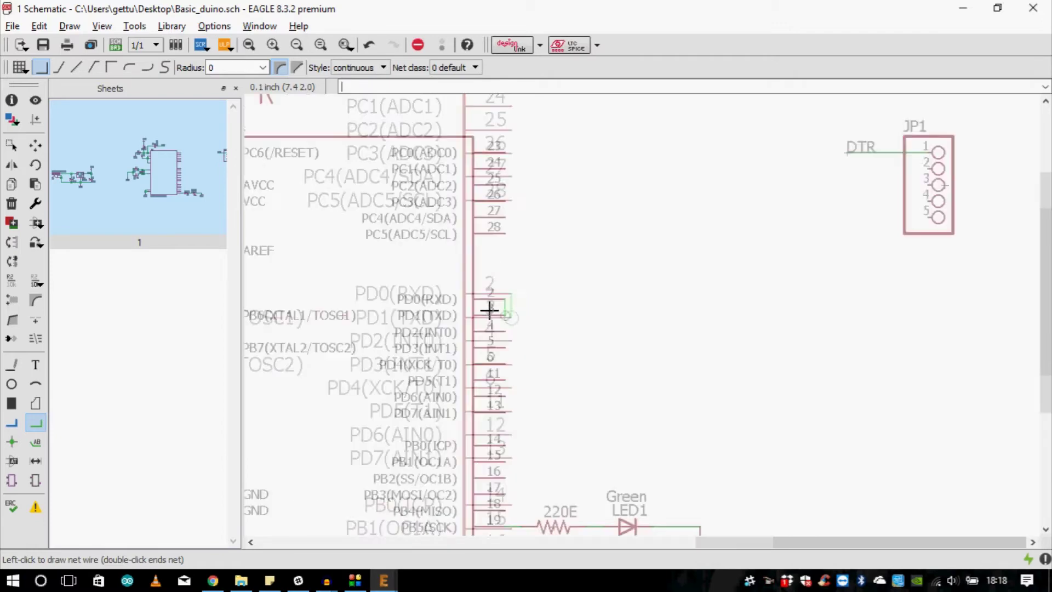
scroll(541, 303, up, 3)
scroll(541, 301, down, 1)
double_click(543, 299)
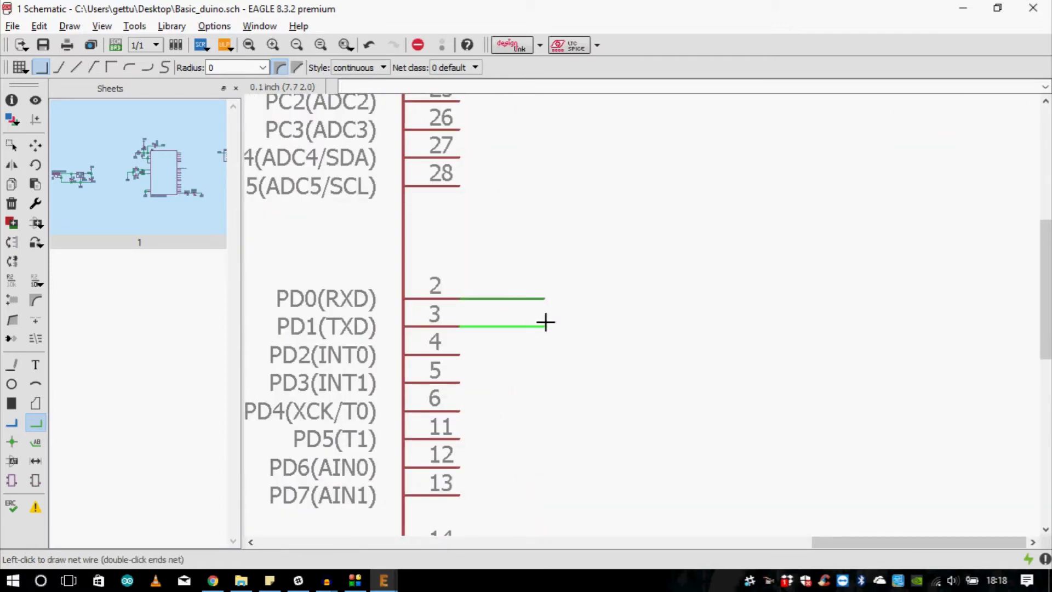
scroll(545, 323, down, 3)
double_click(545, 325)
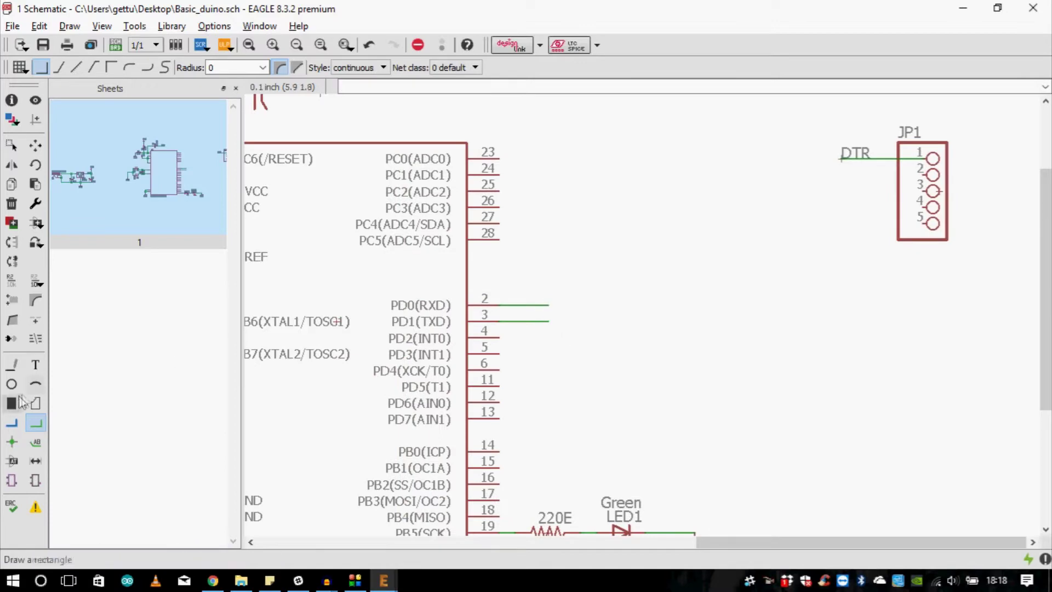
Name the net on the ATMEGA328P's pin 2 RX and the net on pin 3 TX.
click(12, 280)
scroll(551, 307, up, 3)
click(557, 286)
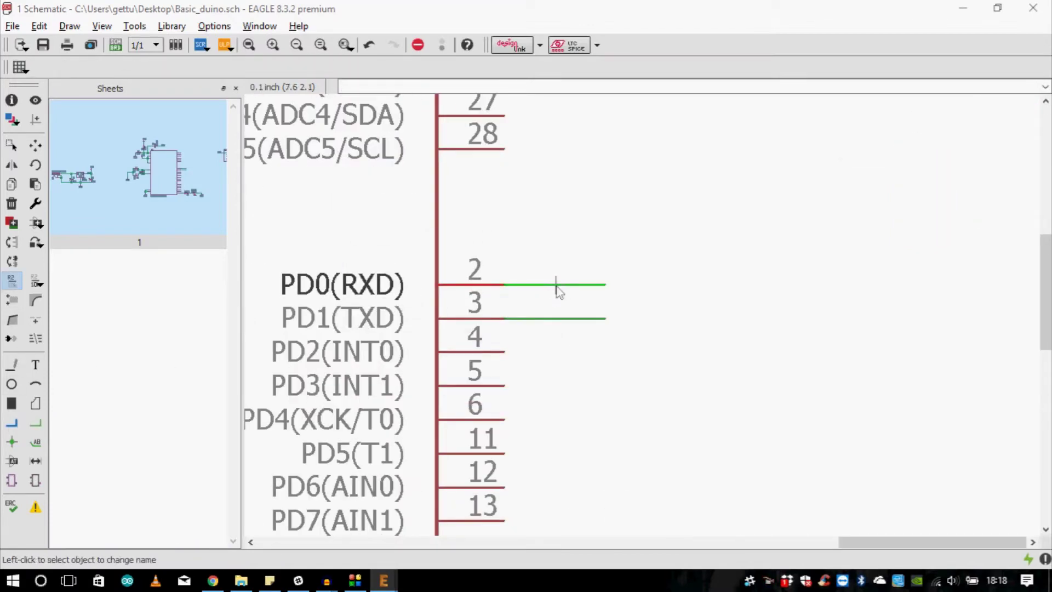
text(RX)
key(Return)
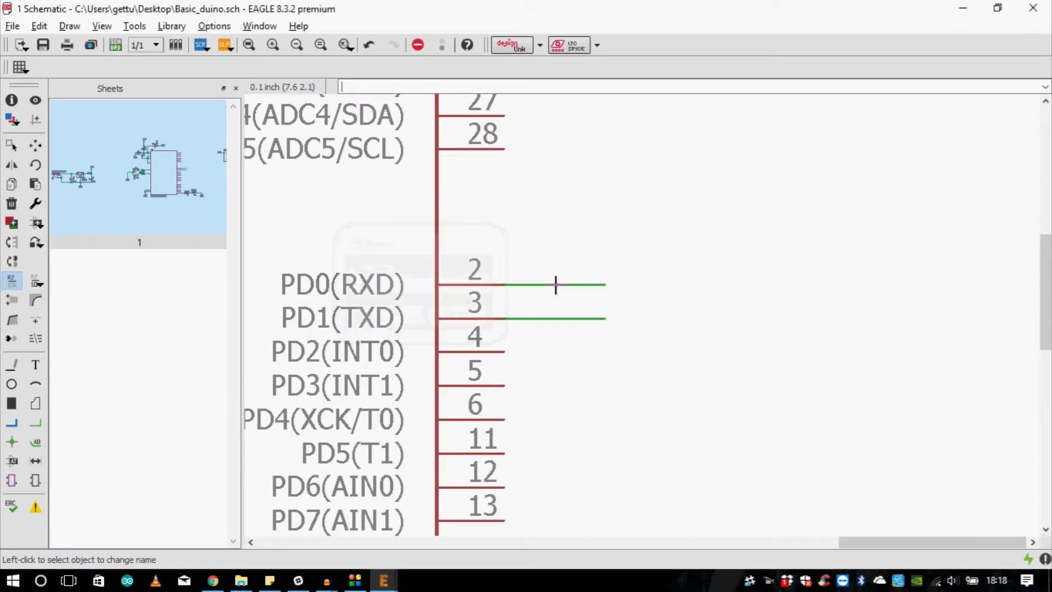
click(589, 323)
text(T)
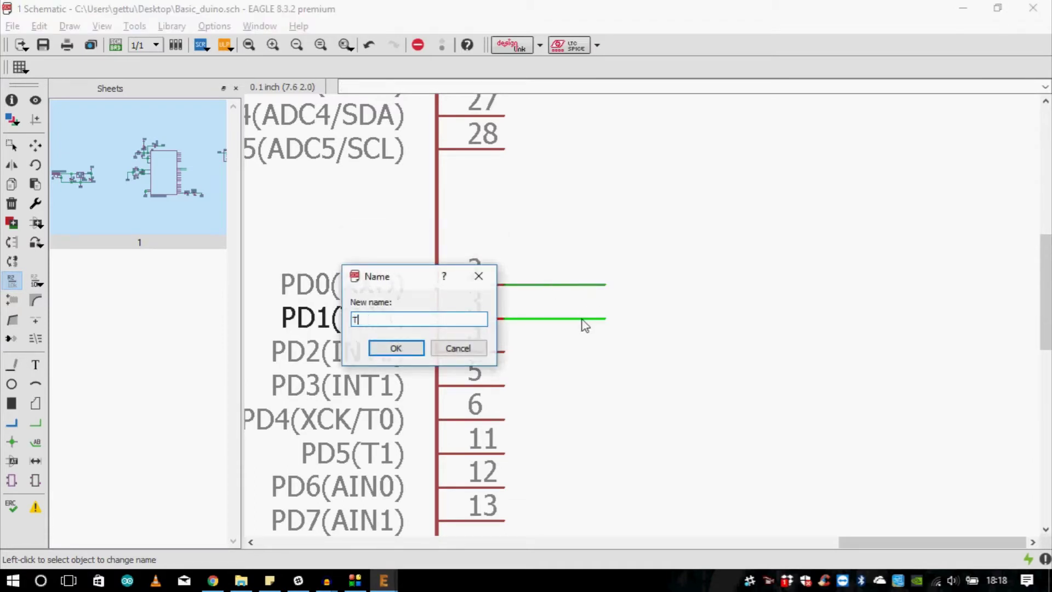
text(X)
key(Return)
Place name labels on the RX and TX nets beside the ATMEGA328P.
click(35, 442)
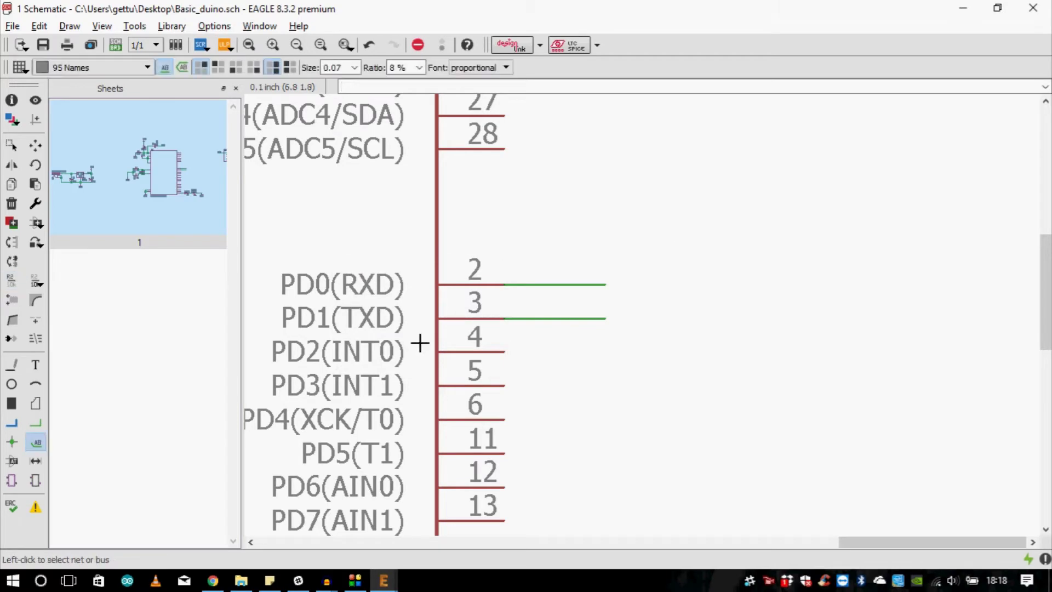
click(517, 285)
click(532, 282)
click(543, 313)
click(542, 313)
scroll(542, 312, down, 5)
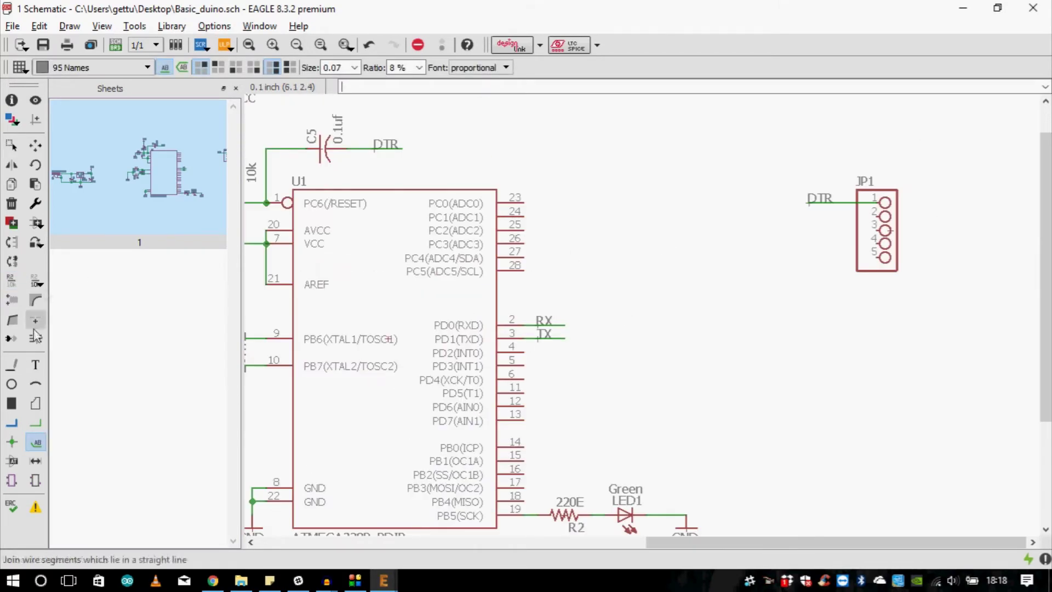
Draw short open-ended nets leftward from pins 2 and 3 of header JP1.
click(36, 423)
scroll(871, 211, up, 3)
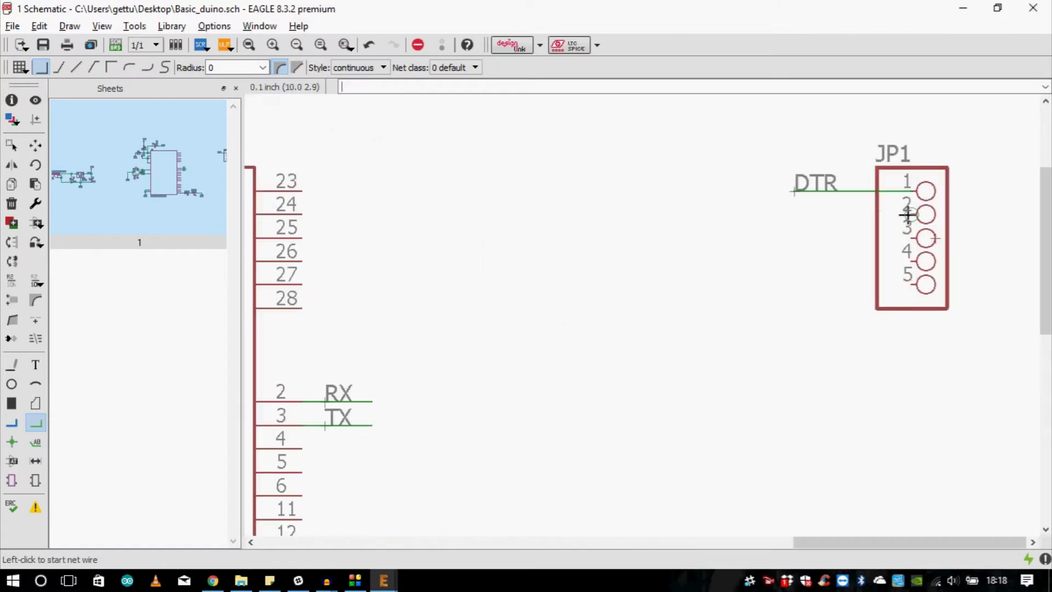
double_click(794, 213)
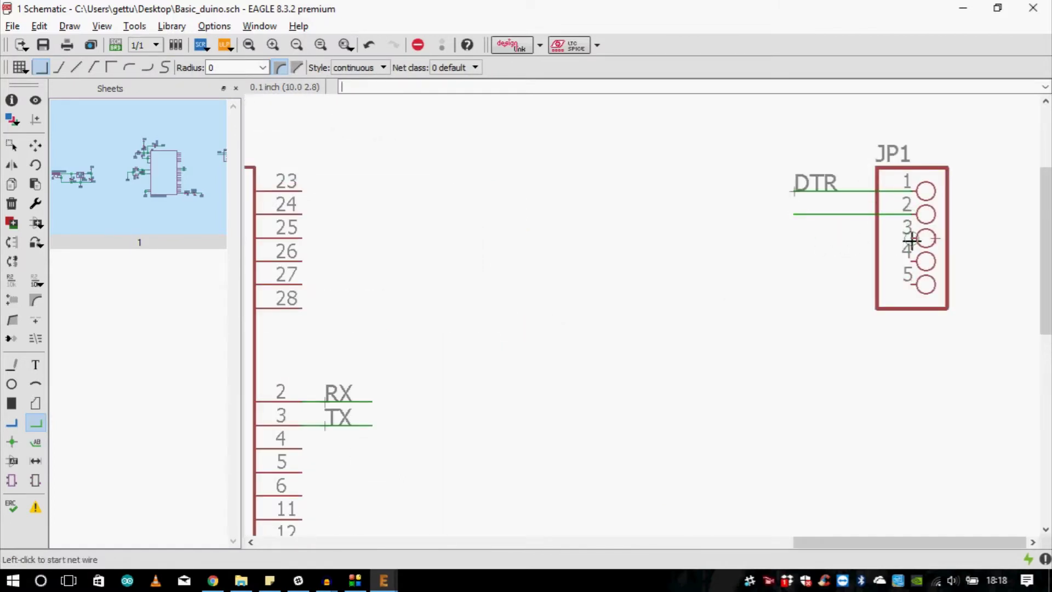
double_click(795, 237)
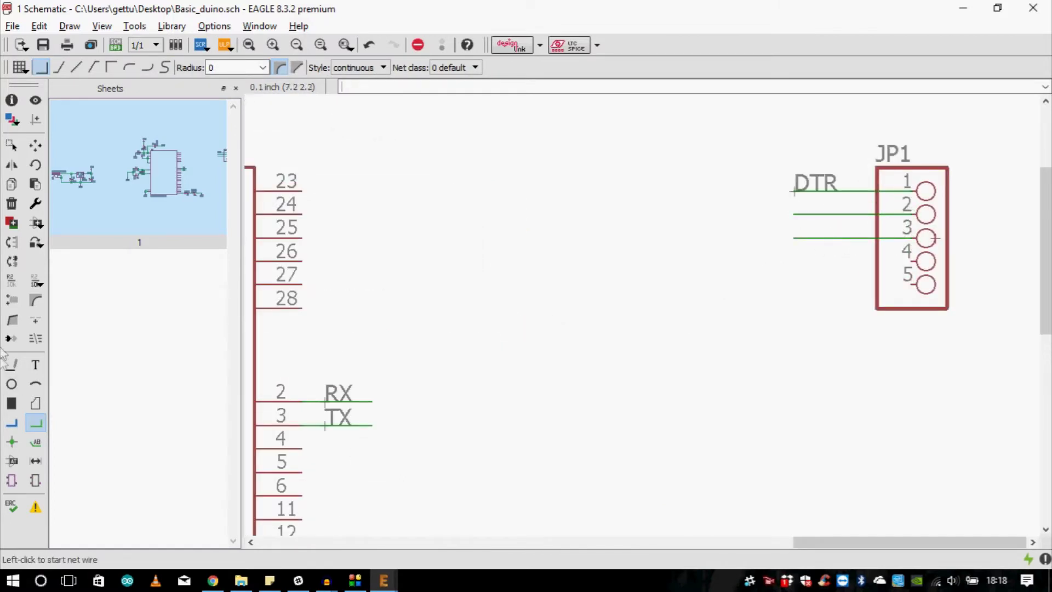
Name the net on JP1 pin 2 RX and the net on pin 3 TX, connecting them to the existing nets.
click(36, 281)
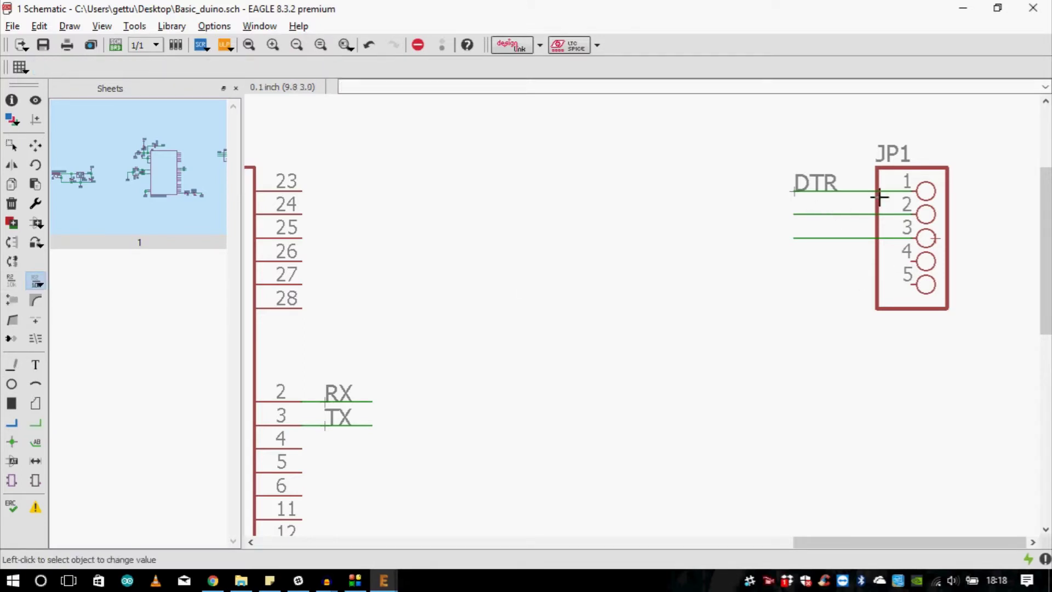
scroll(879, 198, up, 2)
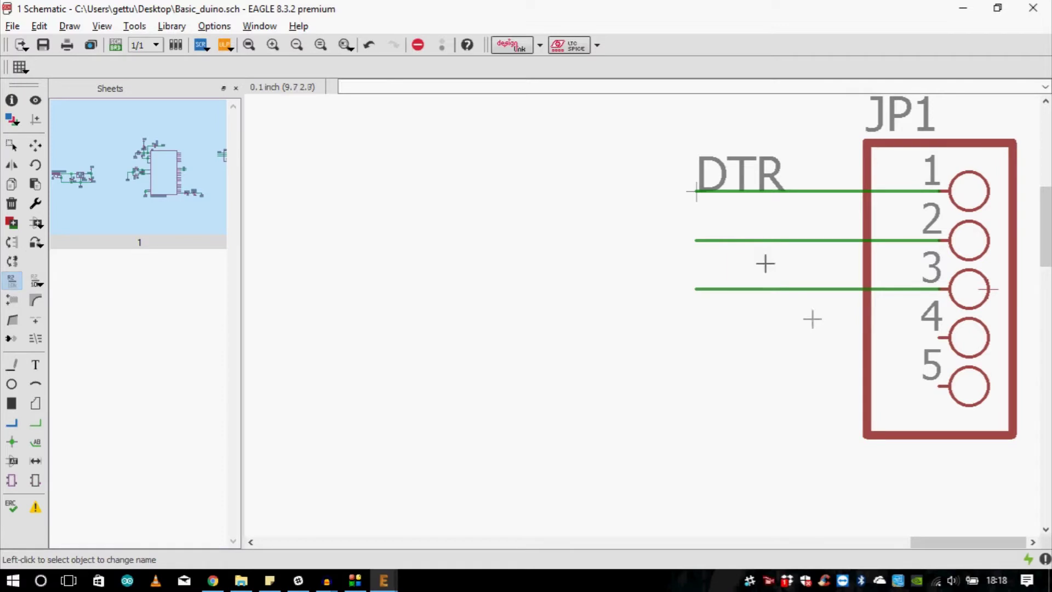
click(773, 240)
text(R)
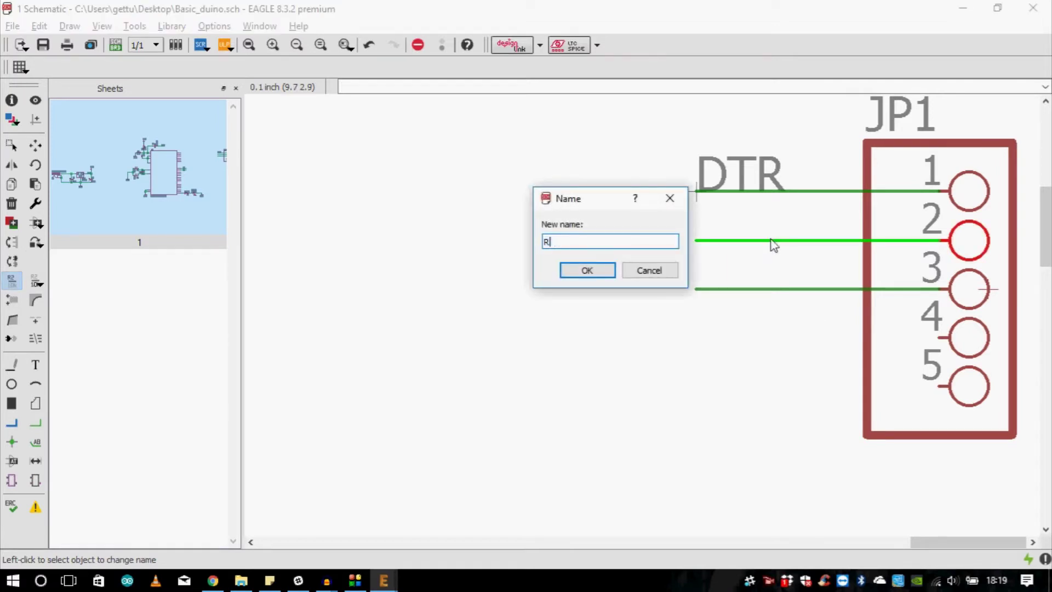
text(X)
key(Return)
click(753, 265)
click(725, 290)
text(TX)
key(Return)
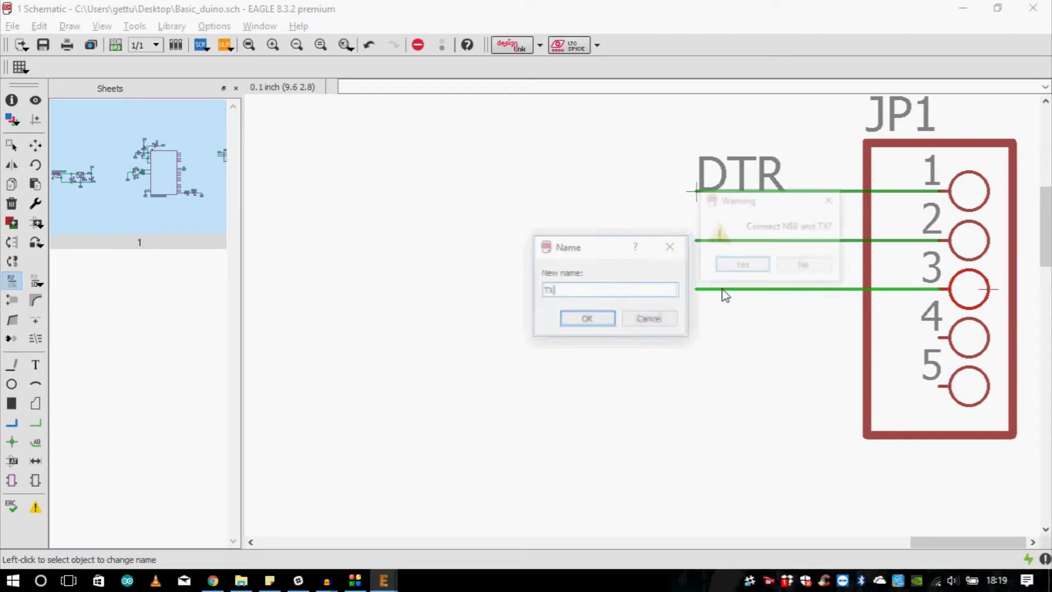
click(726, 267)
Place name labels on the RX and TX nets at the open ends beside JP1.
click(35, 442)
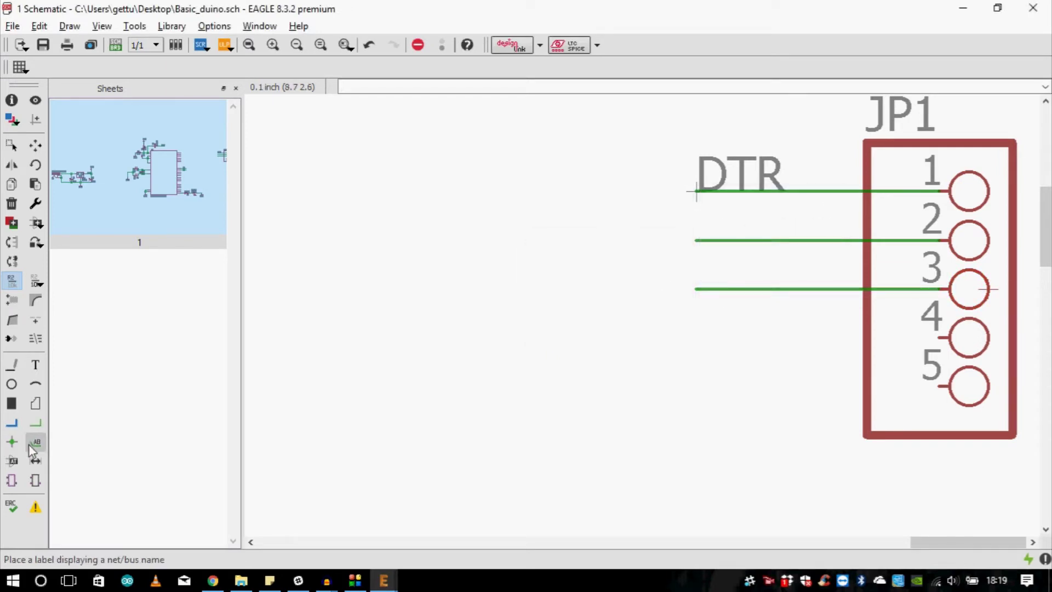
click(698, 239)
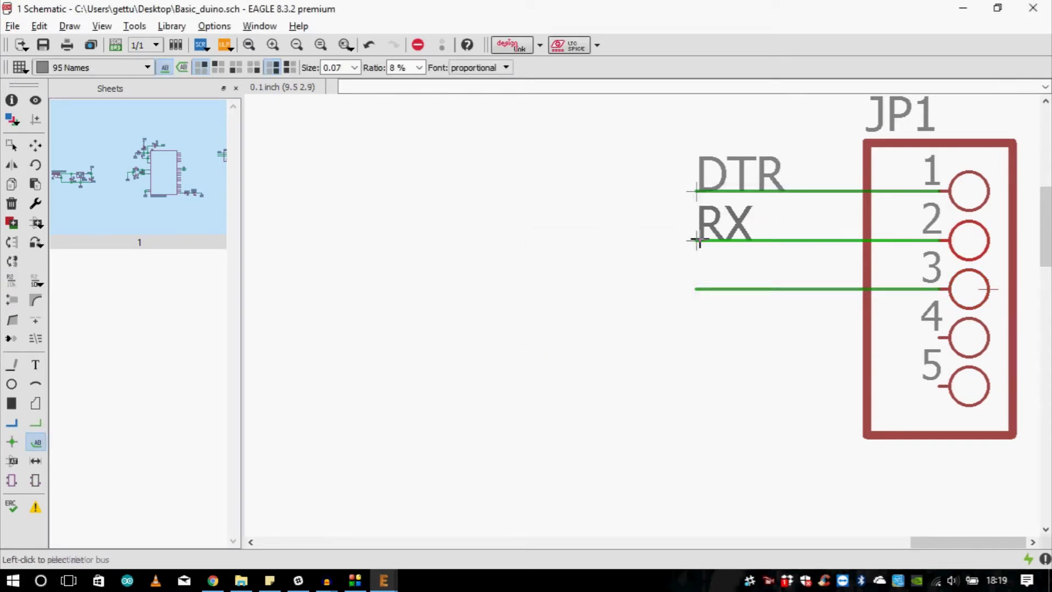
click(698, 289)
Highlight the RX and TX nets at the ATMEGA328P with Show to check their connections to JP1.
scroll(663, 338, down, 1)
scroll(662, 338, down, 7)
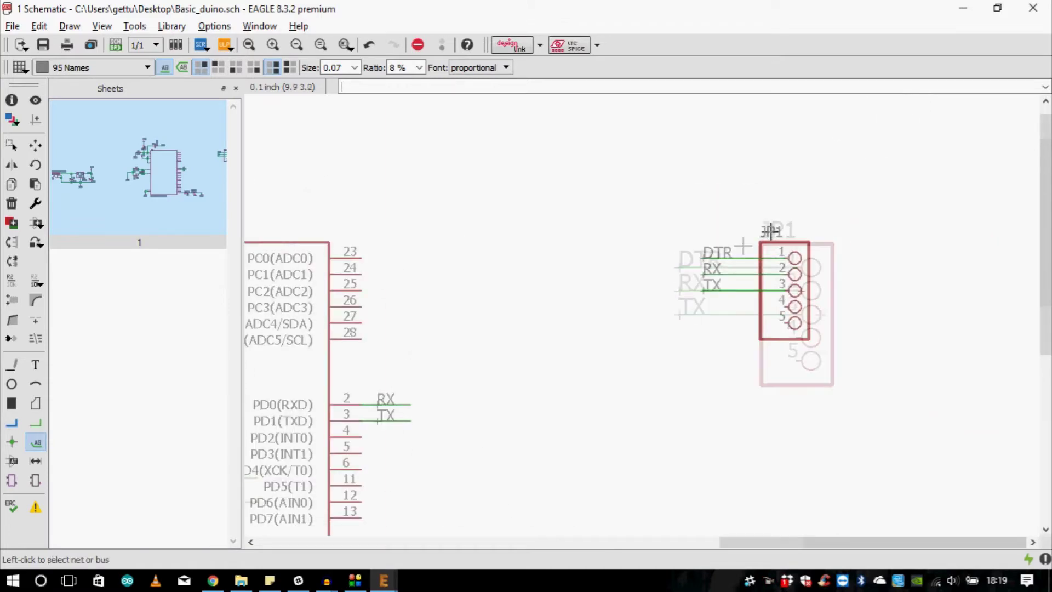
scroll(582, 376, up, 2)
click(35, 100)
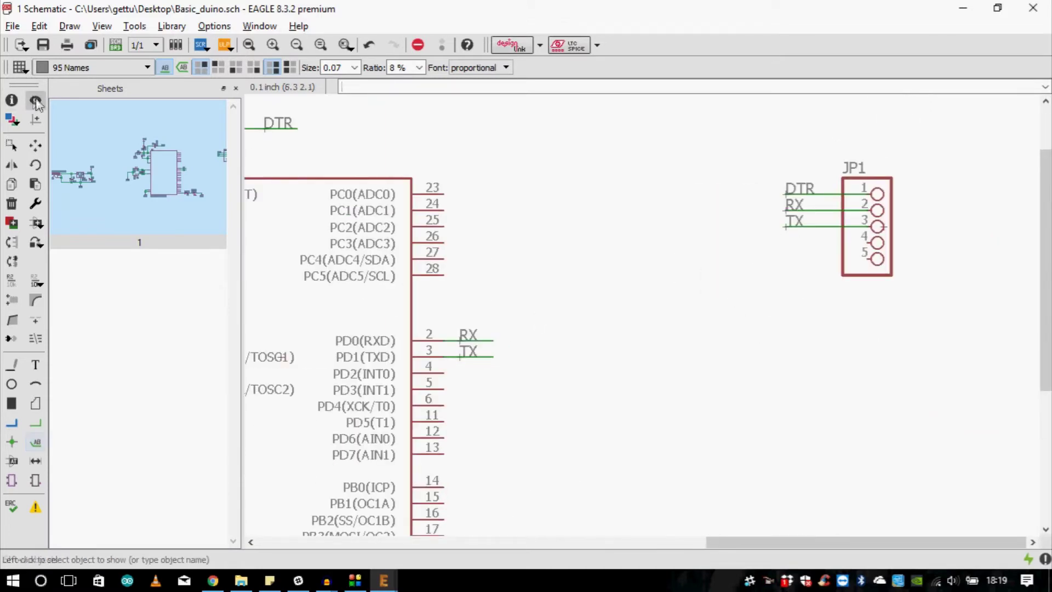
click(464, 340)
click(481, 356)
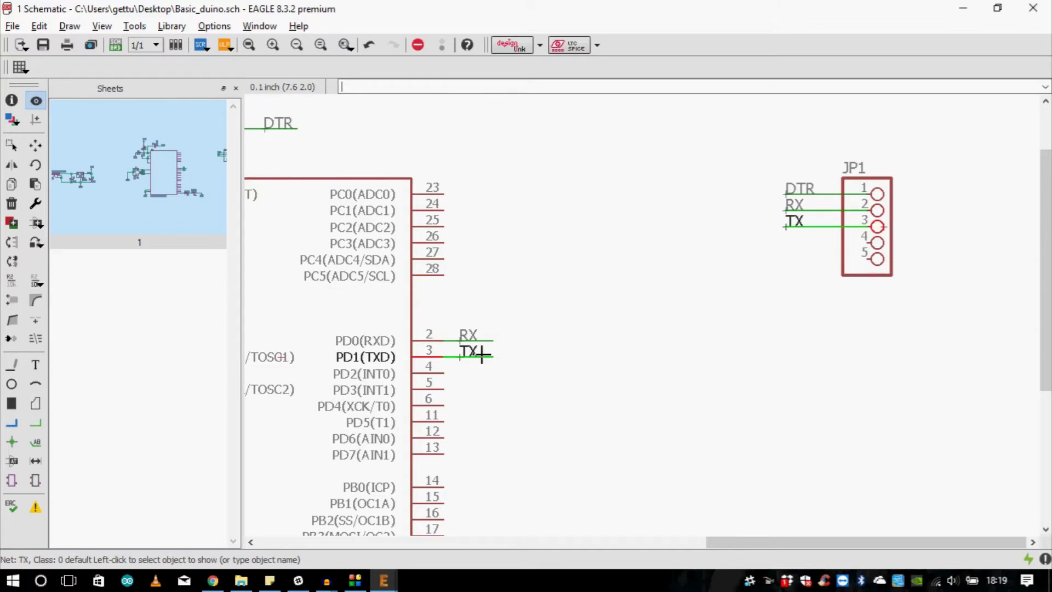
scroll(677, 258, down, 3)
scroll(761, 228, up, 3)
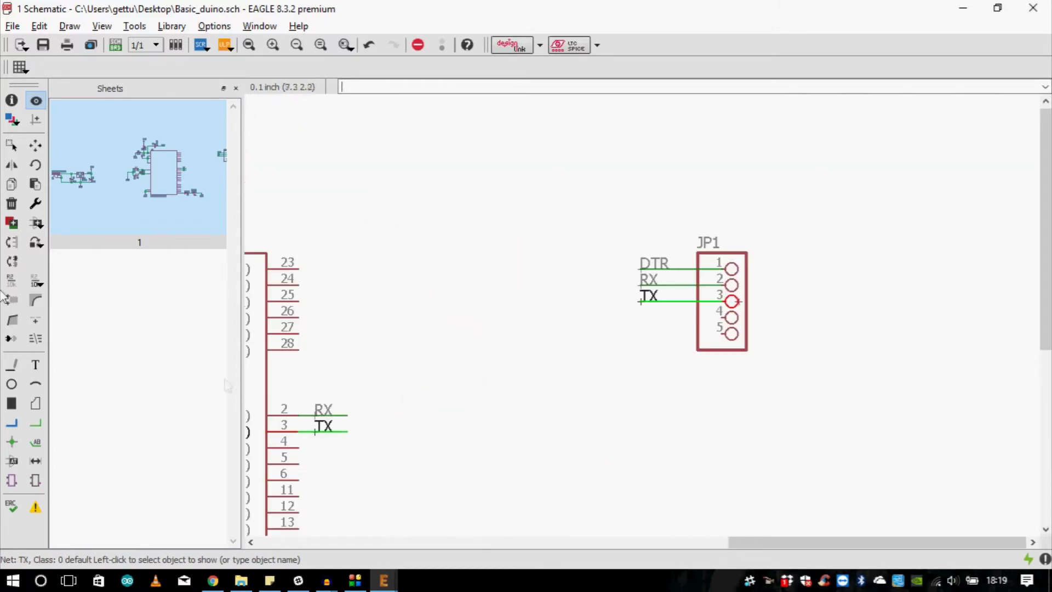
Draw short open-ended nets leftward from JP1 pins 4 and 5, matching the length of the nets above.
click(36, 423)
scroll(646, 309, up, 2)
click(638, 324)
click(635, 325)
click(778, 350)
double_click(638, 350)
scroll(663, 356, up, 1)
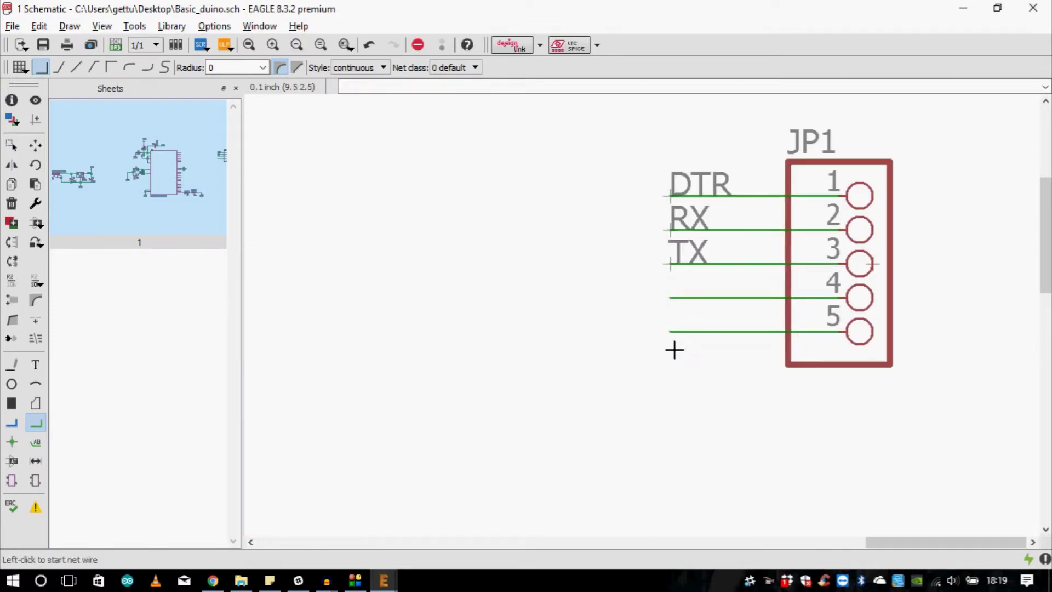
Name the net on JP1 pin 5 VCC and the net on pin 4 GND, connecting both to the existing supply nets.
click(11, 281)
scroll(756, 314, up, 2)
click(755, 306)
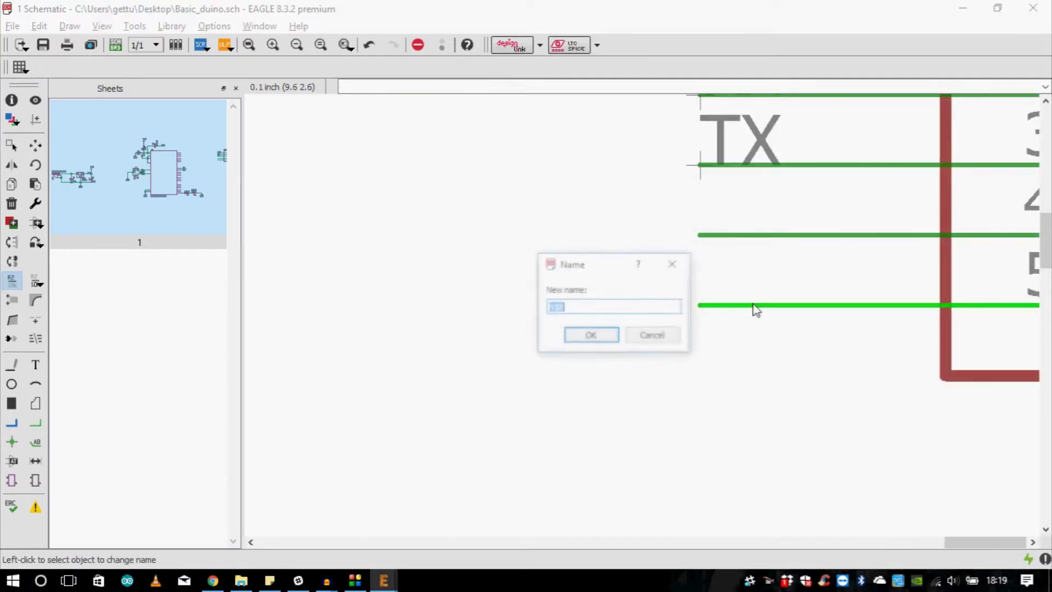
text(VCC)
key(Return)
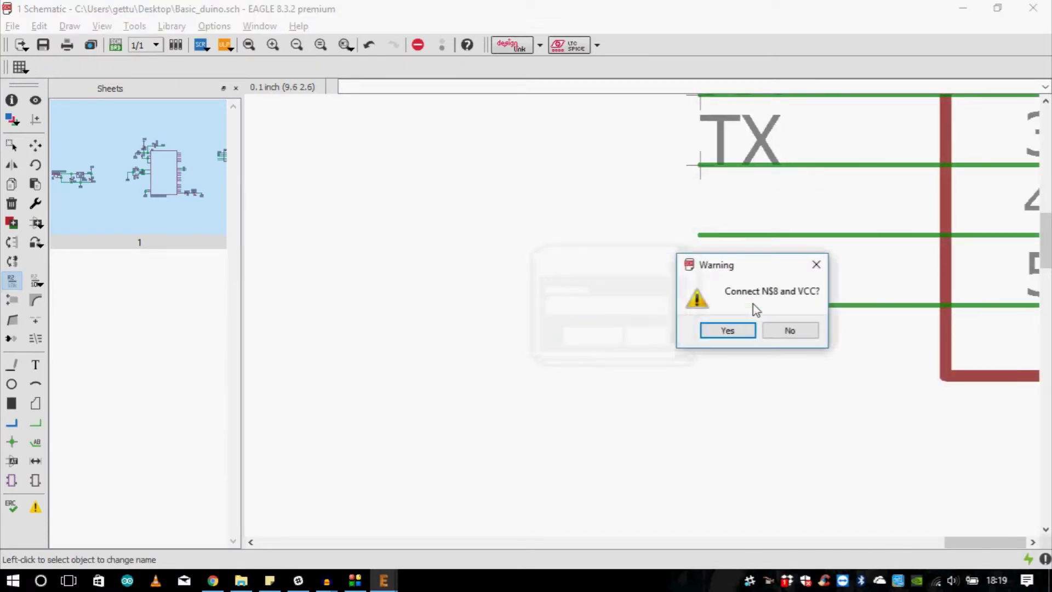
click(718, 329)
click(741, 236)
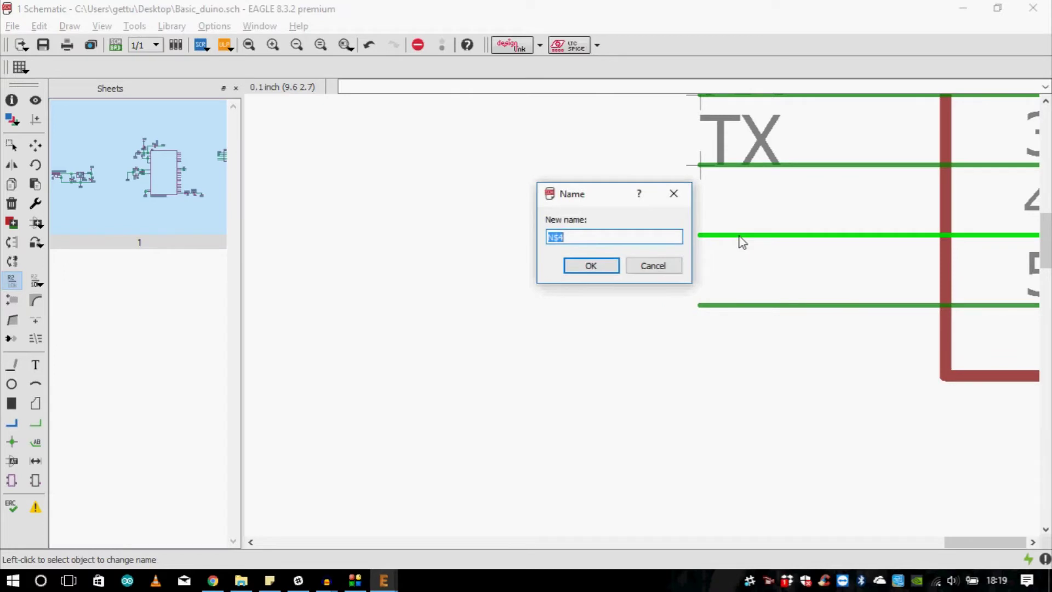
key(Return)
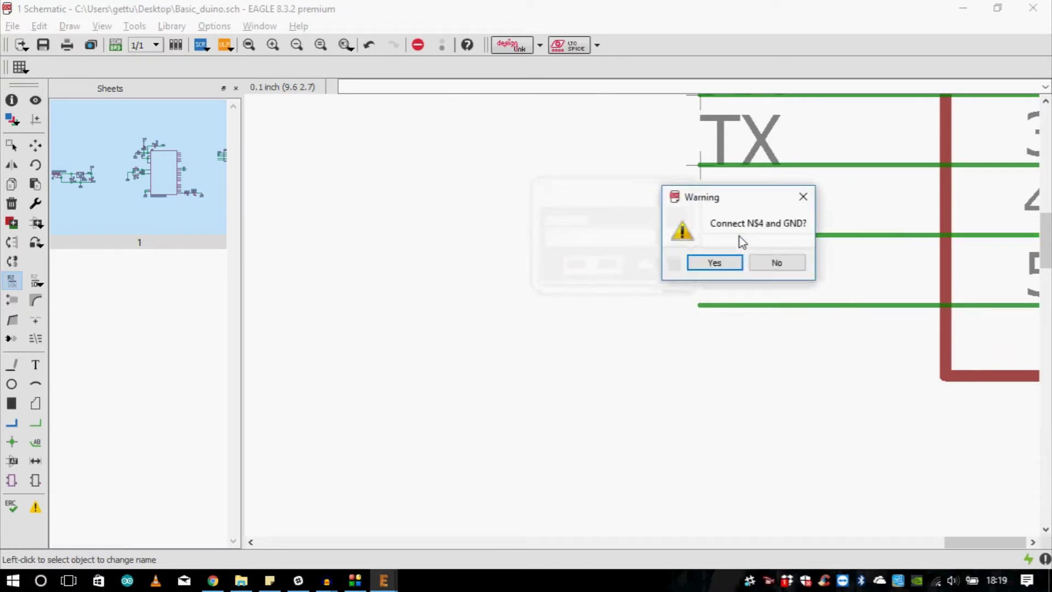
click(694, 265)
Place name labels on the GND and VCC nets beside JP1.
click(39, 444)
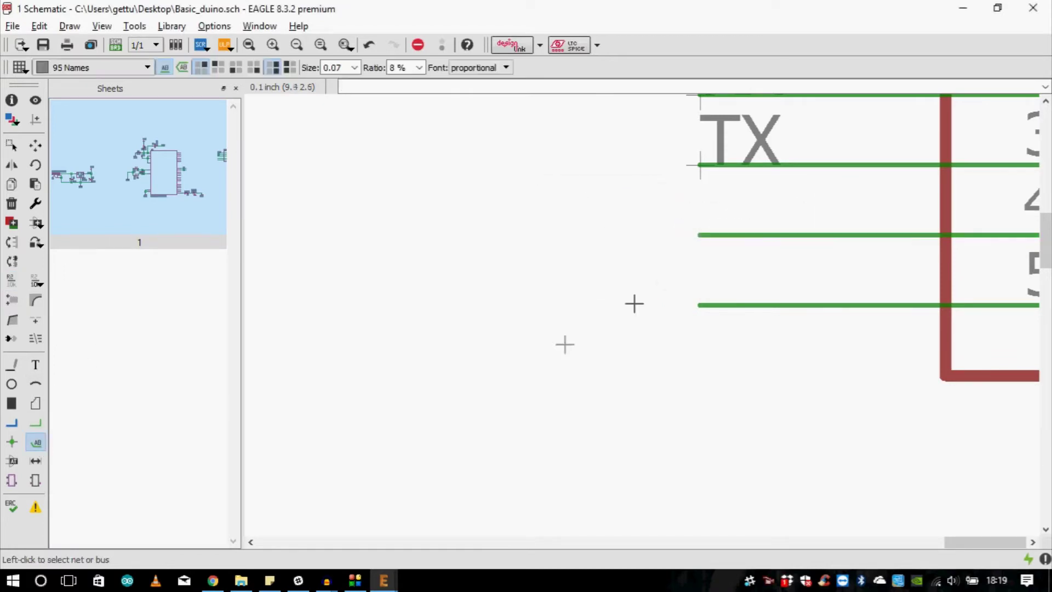
click(711, 235)
click(711, 237)
click(707, 304)
click(709, 299)
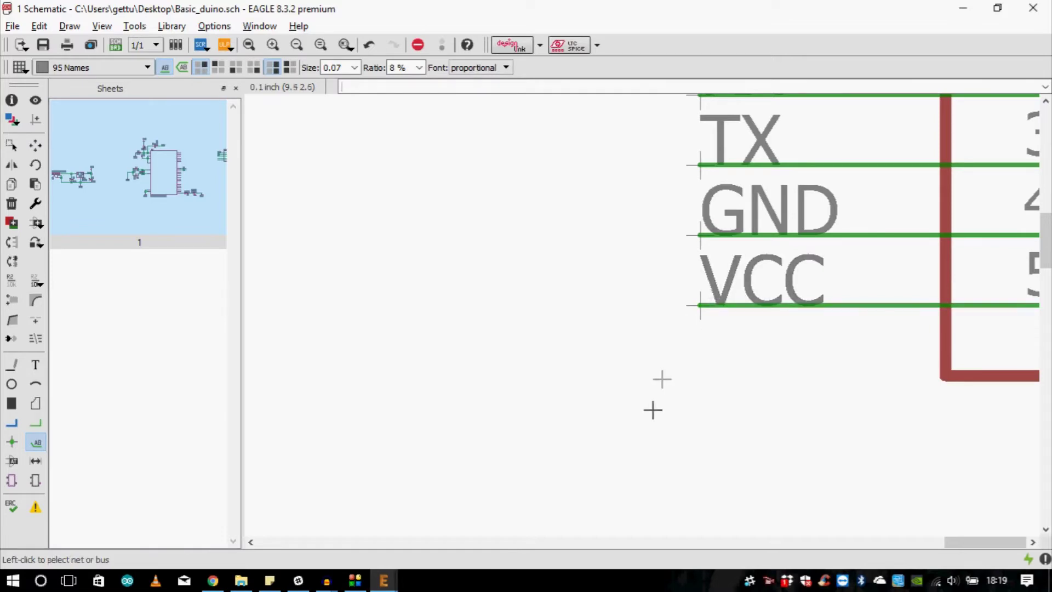
Review the whole schematic, examining the power supply, the ATMEGA328P circuit and the labelled JP1 header.
scroll(852, 241, down, 5)
scroll(510, 230, up, 3)
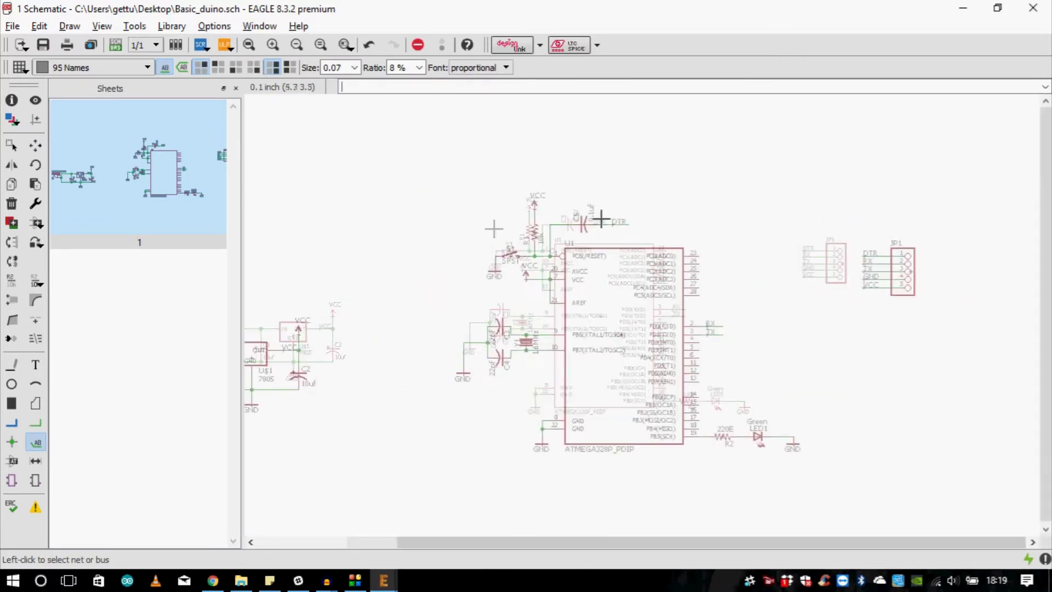
scroll(357, 207, down, 2)
scroll(789, 279, down, 1)
scroll(679, 307, down, 2)
scroll(549, 327, up, 5)
scroll(619, 297, down, 3)
scroll(786, 290, up, 1)
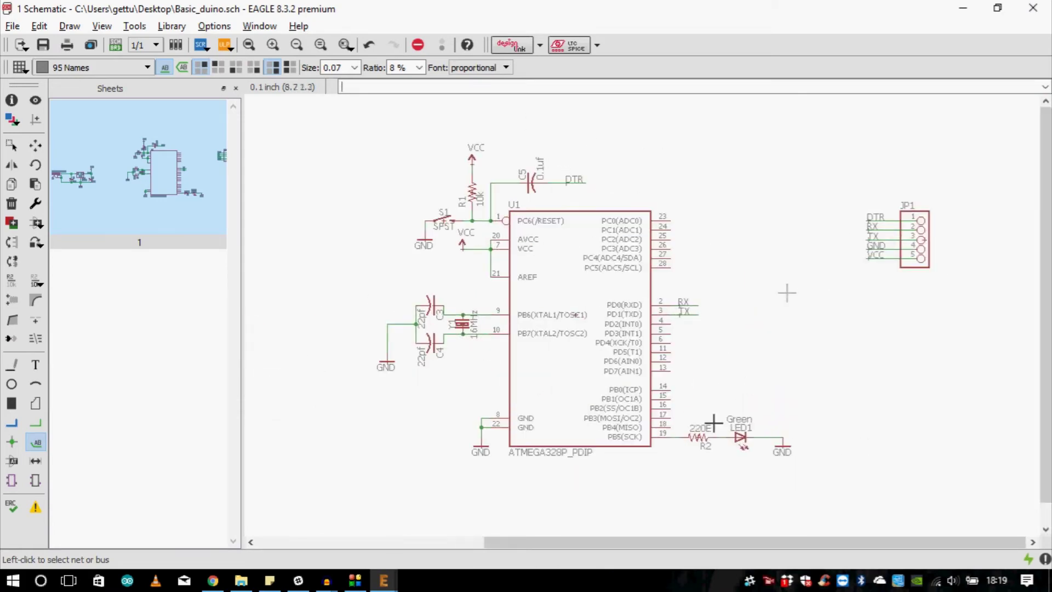
scroll(739, 341, down, 1)
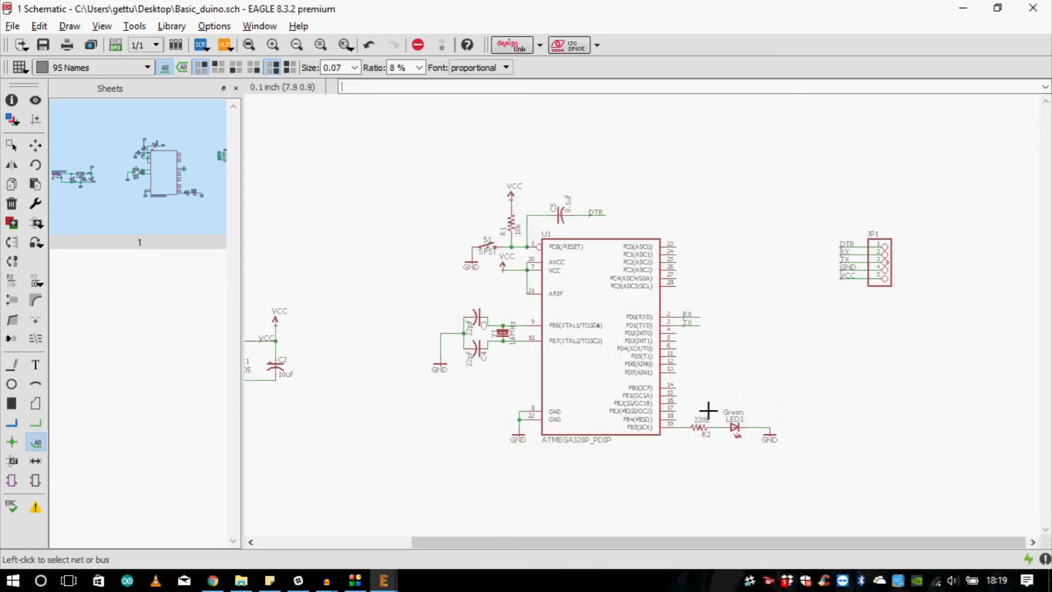
scroll(763, 281, down, 1)
scroll(697, 412, up, 2)
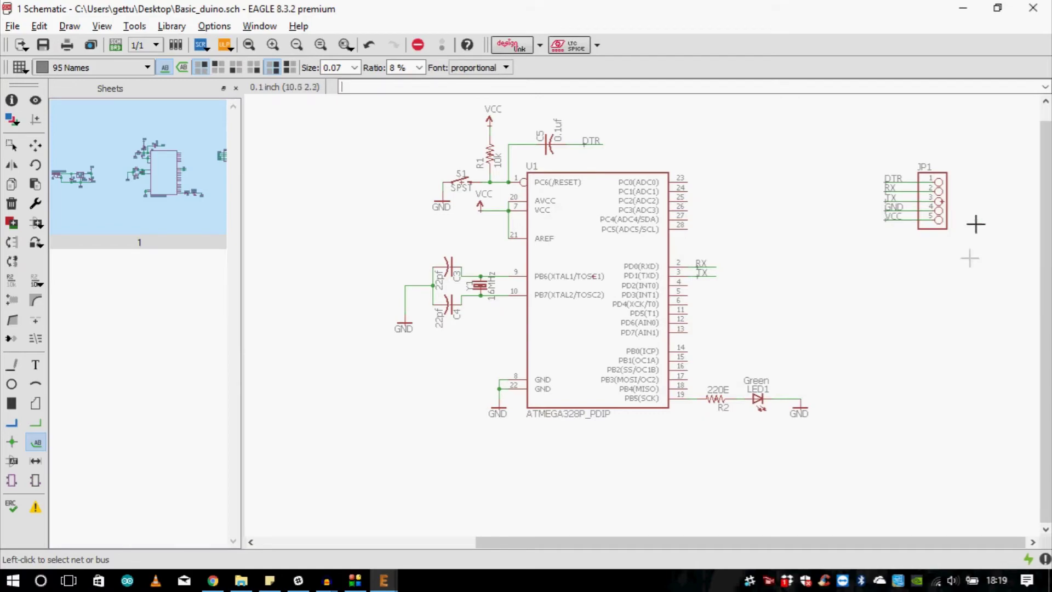
scroll(940, 169, up, 2)
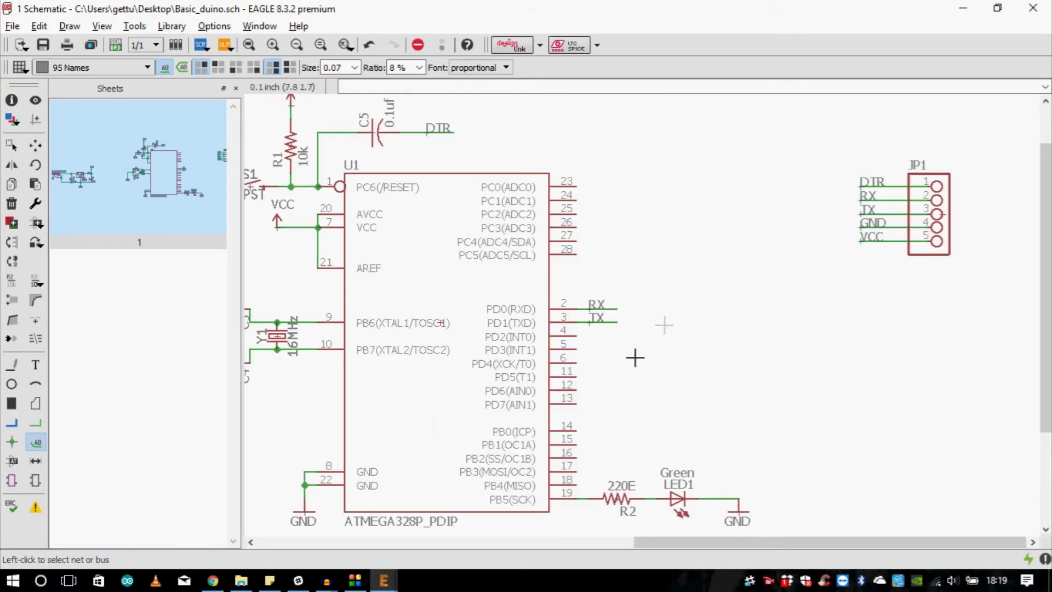
Switch to Chrome to examine the Arduino Uno board photo and the CP2102 adapter image, and return to the EAGLE schematic.
key(alt+Tab)
key(ctrl+Tab)
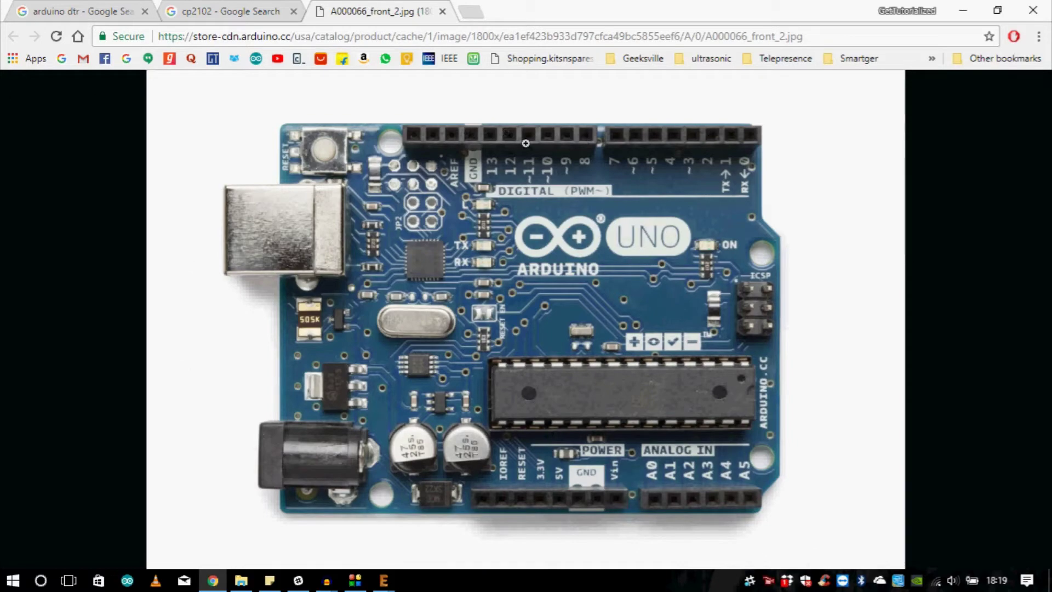
click(245, 7)
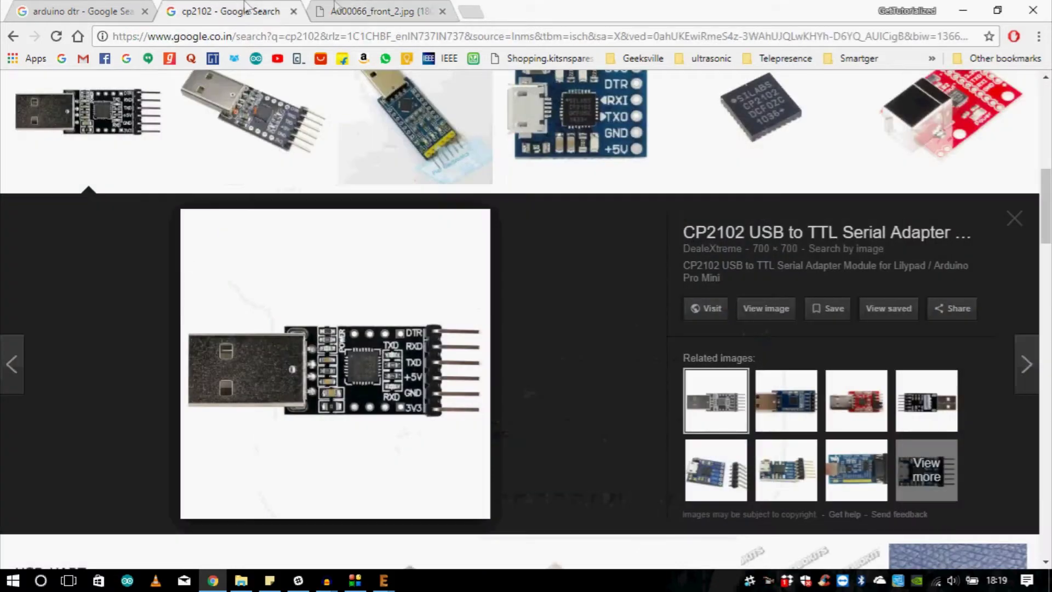
click(369, 8)
key(alt+Tab)
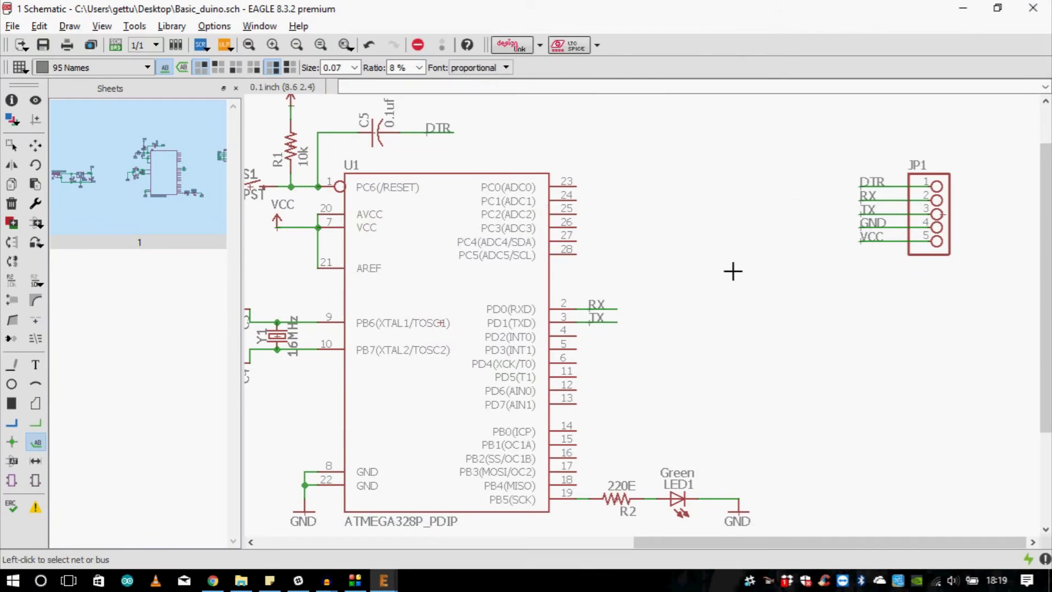
Search the component libraries for "header" and place a PINHD-1X6 pin header to the right of the ATMEGA328P.
scroll(733, 270, down, 4)
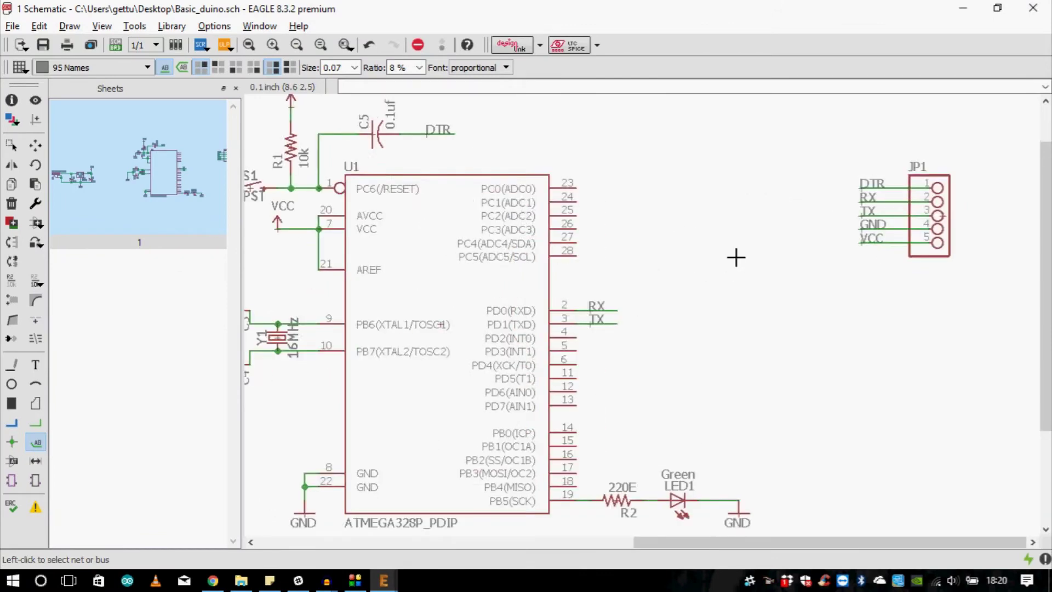
scroll(667, 201, up, 2)
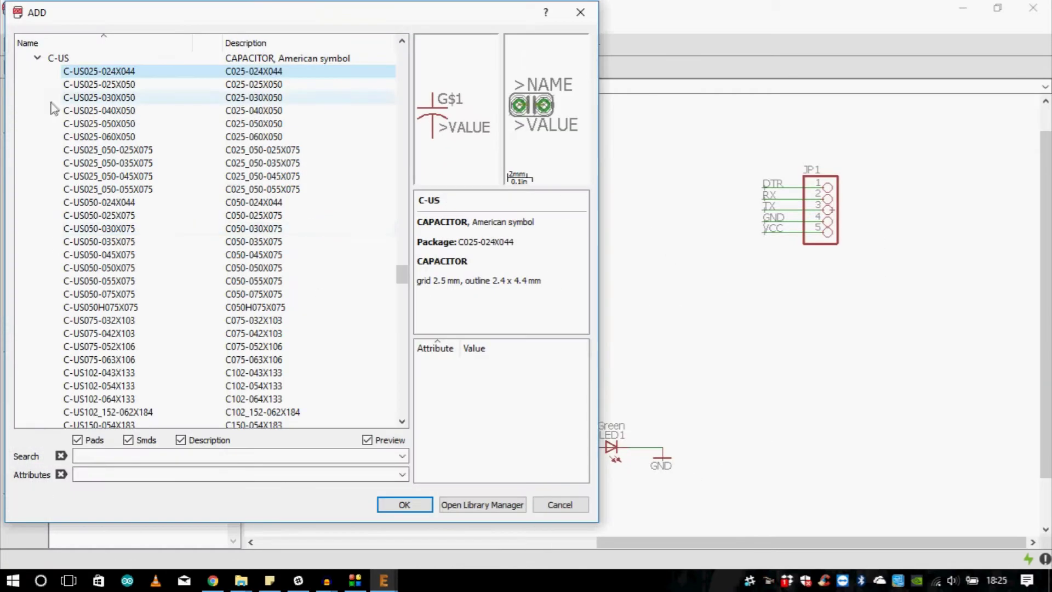
click(86, 455)
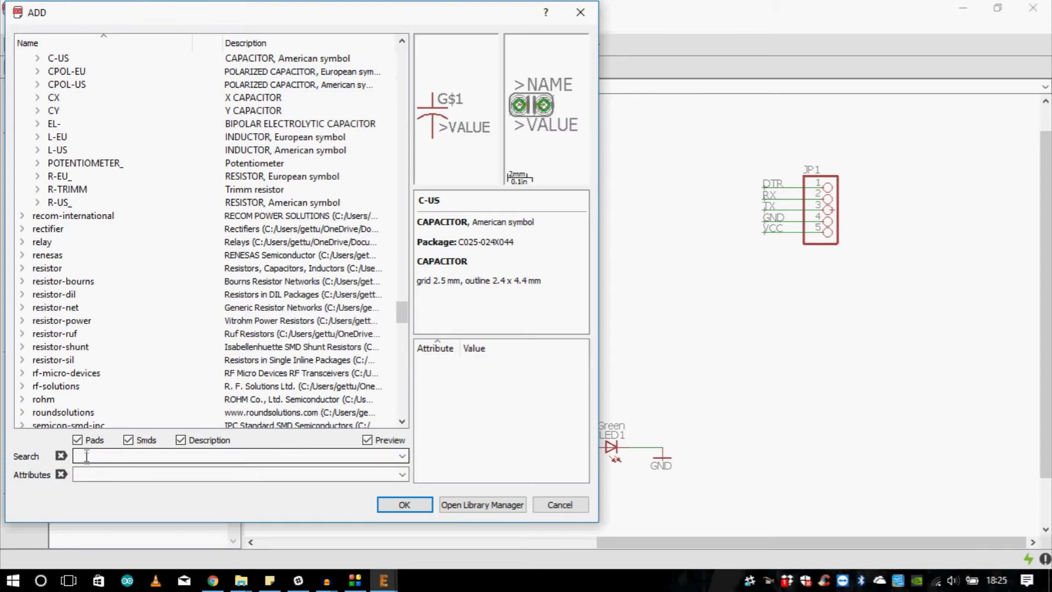
scroll(329, 146, down, 4)
drag(402, 74, 436, 312)
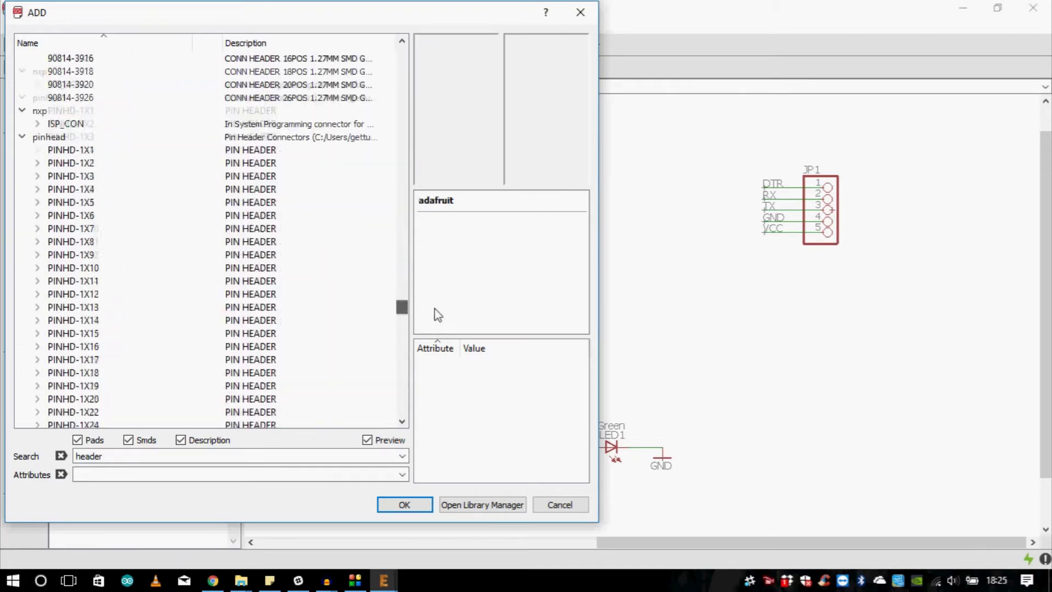
double_click(63, 215)
click(64, 241)
double_click(94, 229)
scroll(632, 316, down, 2)
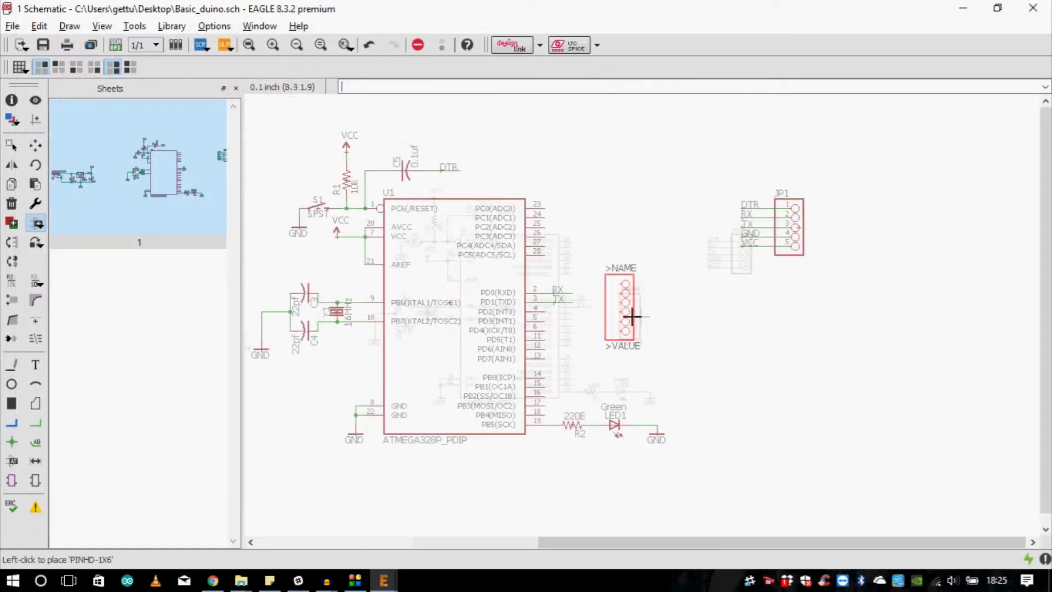
scroll(756, 313, up, 1)
click(757, 313)
key(Escape)
click(1005, 53)
Draw short open-ended nets rightward from the ATMEGA328P's analog pins 23 to 28 (PC0 to PC5).
scroll(747, 311, up, 3)
click(36, 423)
scroll(658, 312, down, 2)
scroll(482, 205, up, 5)
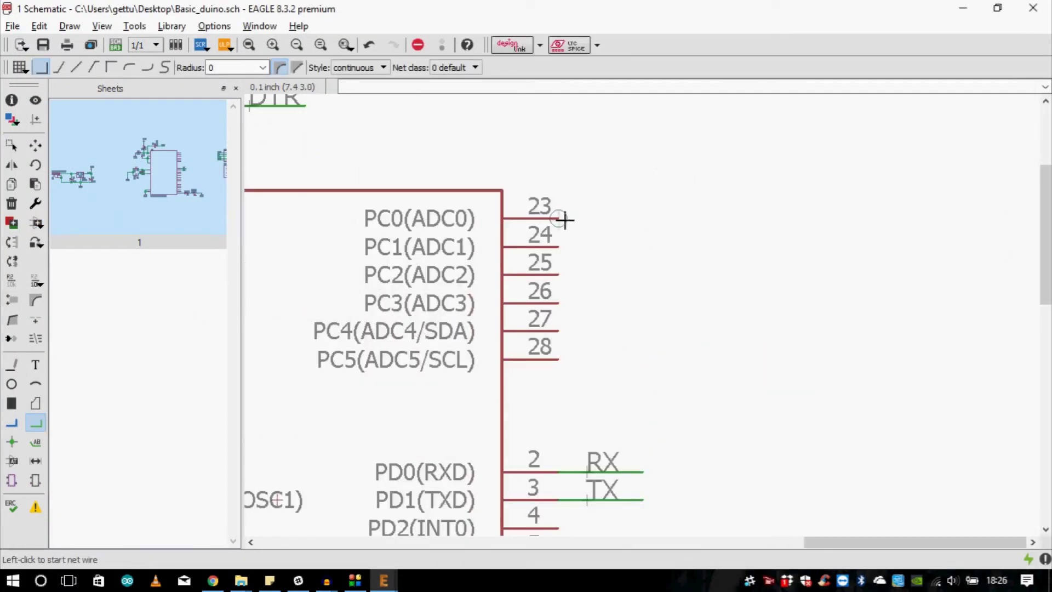
double_click(644, 246)
click(558, 274)
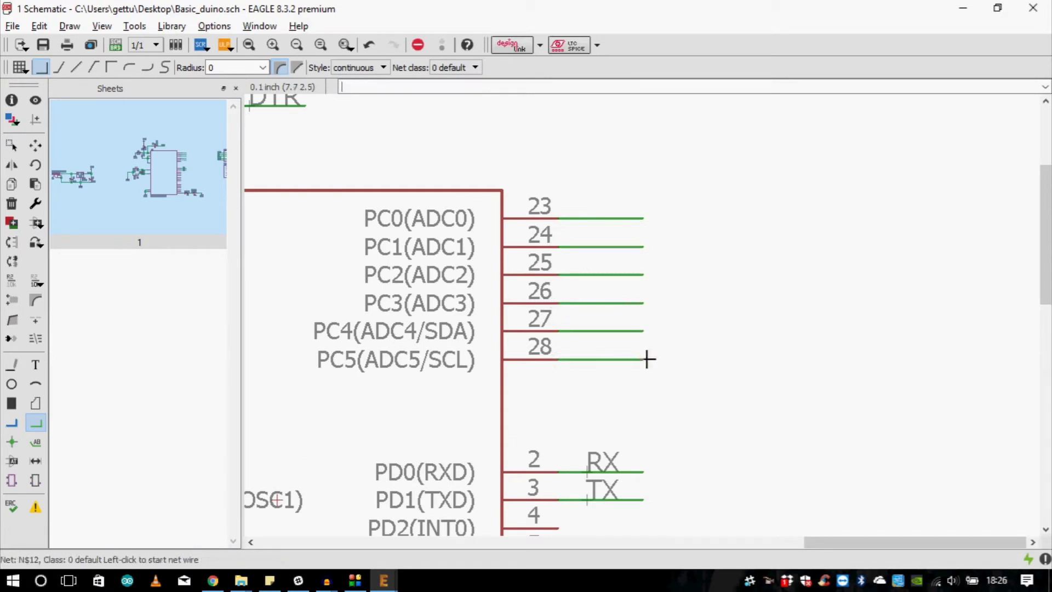
Name the nets on the ATMEGA328P's pins 23 to 28 A0, A1, A2, A3, A4 and A5 in order.
click(11, 280)
click(594, 218)
text(A0)
key(Return)
click(605, 247)
text(A1)
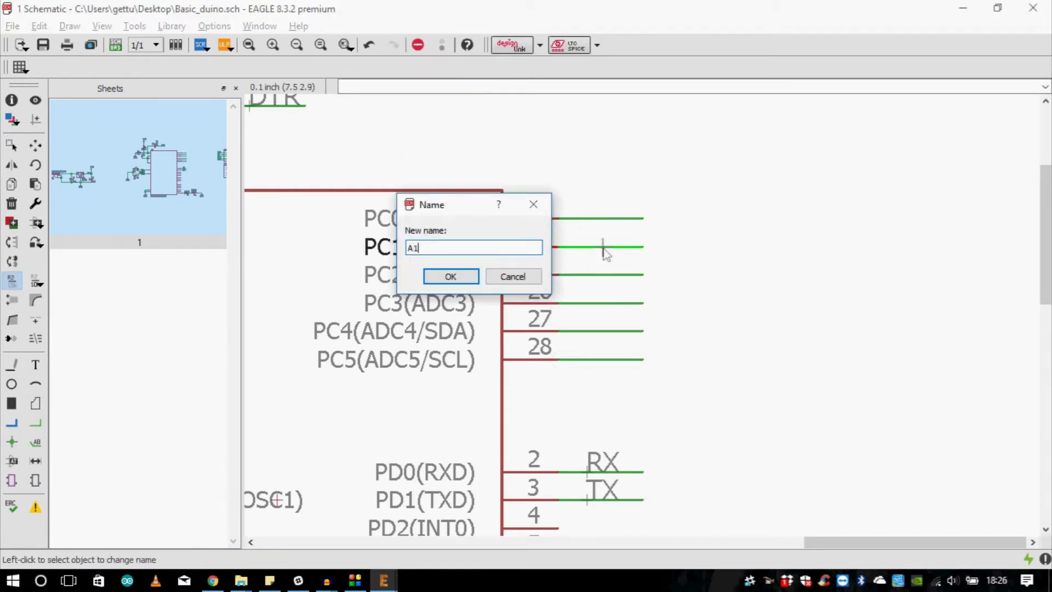
key(Return)
click(618, 274)
text(A2)
key(Return)
click(592, 303)
text(A3)
key(Return)
click(597, 331)
text(A4)
key(Return)
click(616, 359)
text(A5)
key(Return)
Place name labels on the six nets of the ATMEGA328P's analog pins 23 to 28.
scroll(597, 247, down, 2)
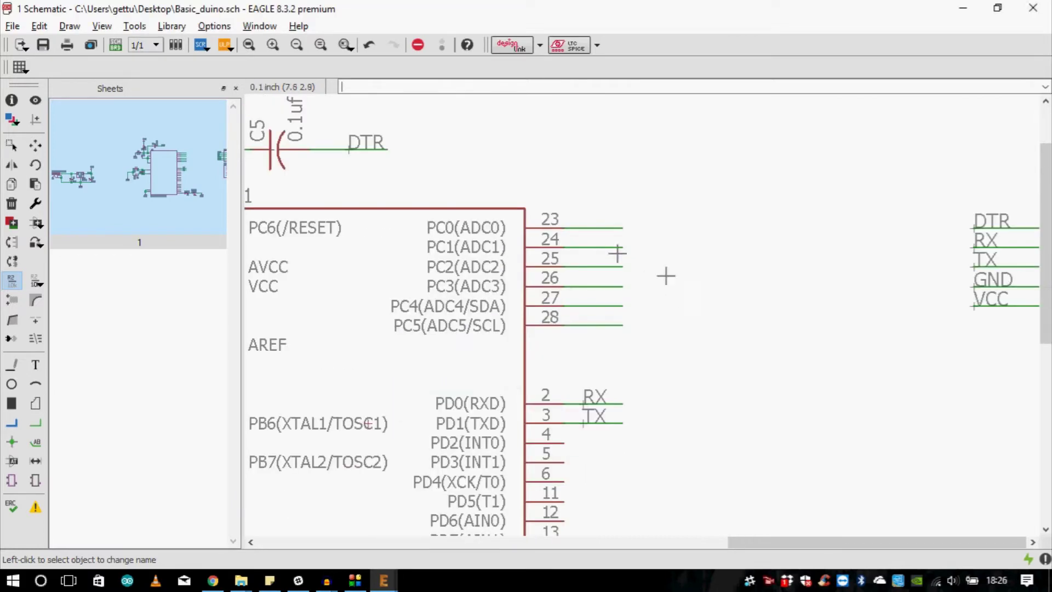
middle_drag(432, 261, 390, 265)
click(35, 442)
scroll(540, 230, up, 2)
double_click(545, 230)
double_click(543, 259)
double_click(543, 286)
double_click(543, 315)
double_click(543, 342)
double_click(543, 371)
Draw short open-ended nets leftward from pins 1 to 6 of header JP2, ending in line with JP1's nets.
scroll(569, 338, down, 4)
middle_drag(795, 417, 615, 354)
click(36, 423)
scroll(682, 321, up, 2)
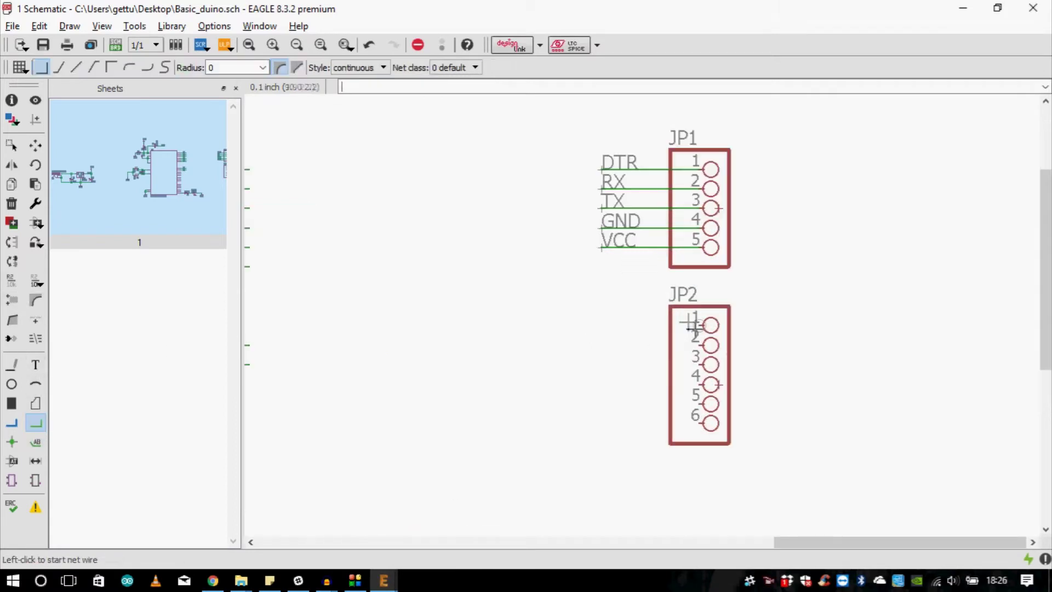
click(699, 323)
scroll(607, 324, up, 4)
double_click(597, 324)
click(801, 363)
double_click(597, 364)
click(801, 404)
double_click(597, 404)
scroll(597, 403, up, 1)
click(693, 351)
double_click(460, 351)
click(692, 449)
click(448, 448)
Name the nets on JP2's pins 1 to 6 A0 to A5 in order, connecting each to the microcontroller's net of the same name.
scroll(579, 400, down, 4)
click(36, 281)
click(12, 280)
click(542, 306)
text(A0)
key(Return)
key(Return)
click(536, 331)
text(A1)
key(Return)
key(Return)
click(541, 354)
text(A2)
key(Return)
key(Return)
click(541, 377)
text(A3)
key(Return)
key(Return)
click(538, 401)
text(A4)
key(Return)
click(517, 387)
click(535, 424)
text(A5)
key(Return)
click(520, 458)
Place name labels at the open ends of JP2's six nets.
click(35, 442)
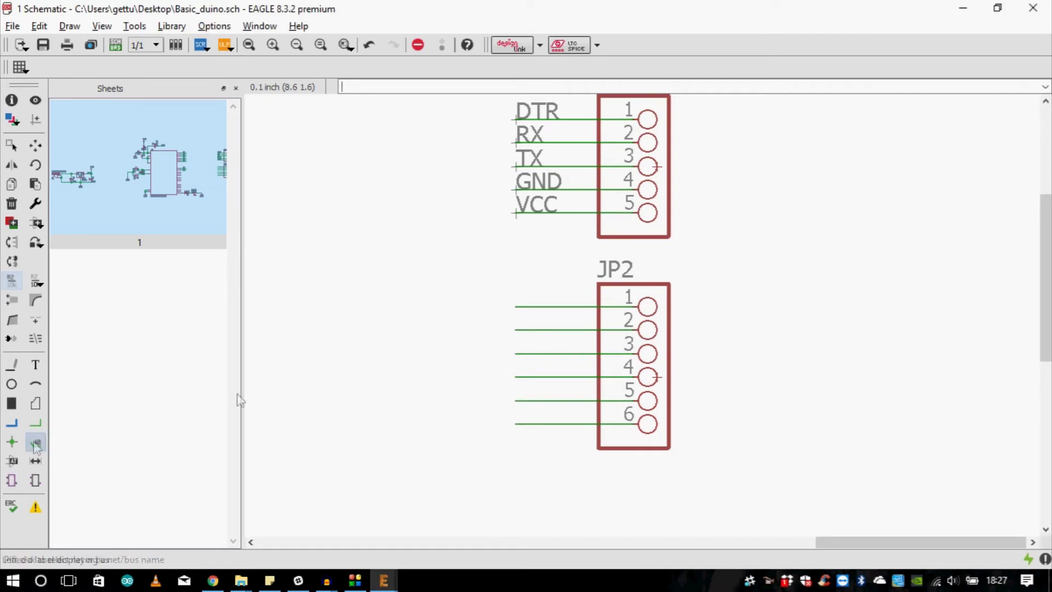
double_click(517, 307)
click(520, 330)
click(517, 378)
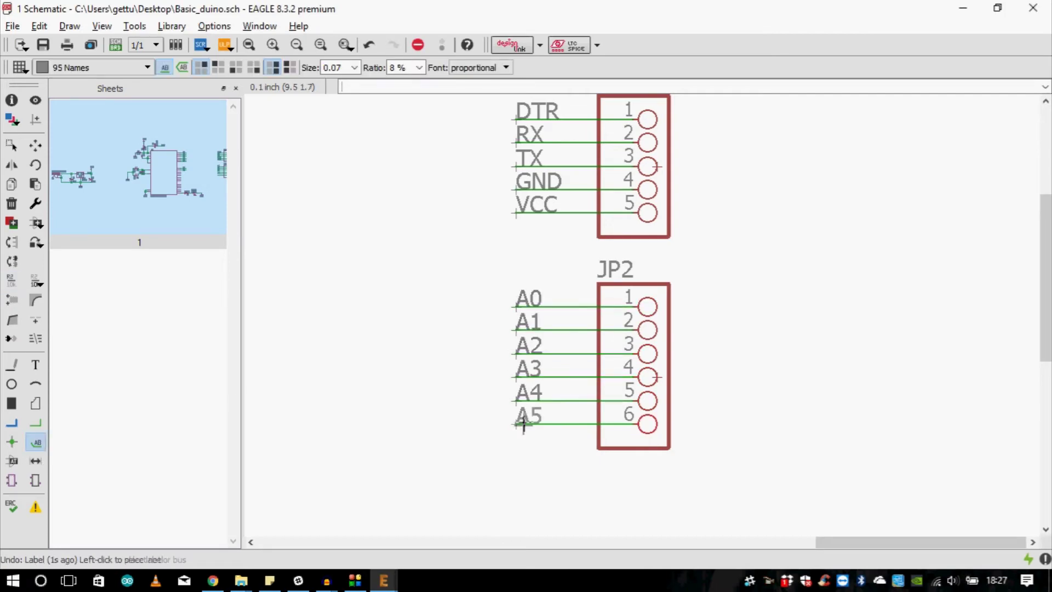
Add an 8-pin single-row pin header from the component library and place it below JP2.
scroll(523, 425, down, 5)
scroll(472, 434, up, 5)
scroll(471, 359, down, 2)
scroll(711, 452, up, 1)
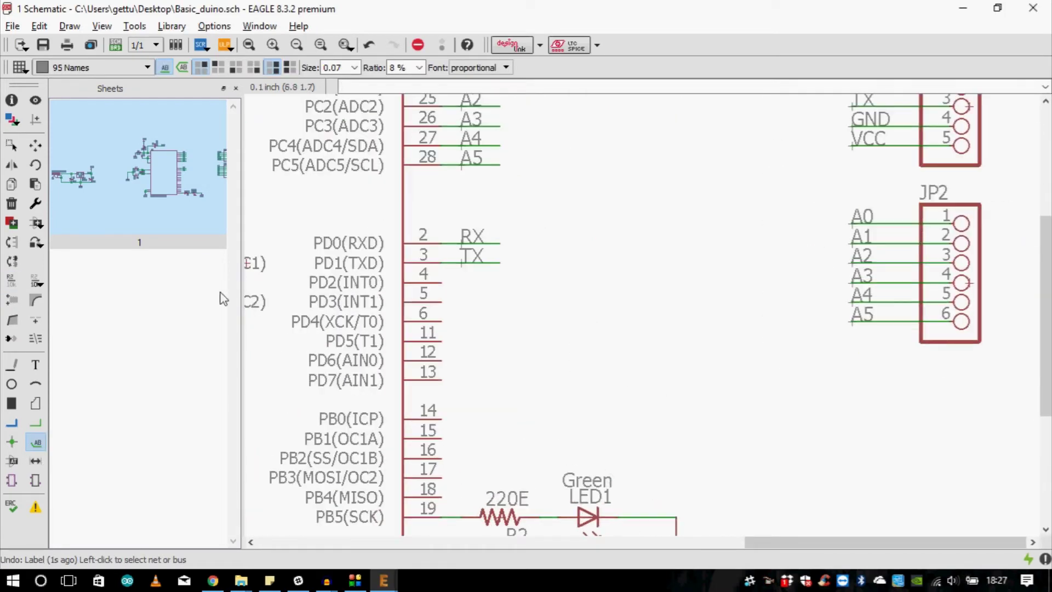
click(35, 242)
click(38, 215)
click(37, 242)
click(86, 254)
click(391, 507)
scroll(265, 307, down, 1)
click(35, 223)
click(404, 503)
click(605, 327)
scroll(603, 414, down, 2)
key(Escape)
key(Escape)
Draw short open-ended nets rightward from the ATMEGA328P's pins 4, 5, 6, 11, 12 and 13 (PD2 to PD7).
scroll(396, 306, up, 1)
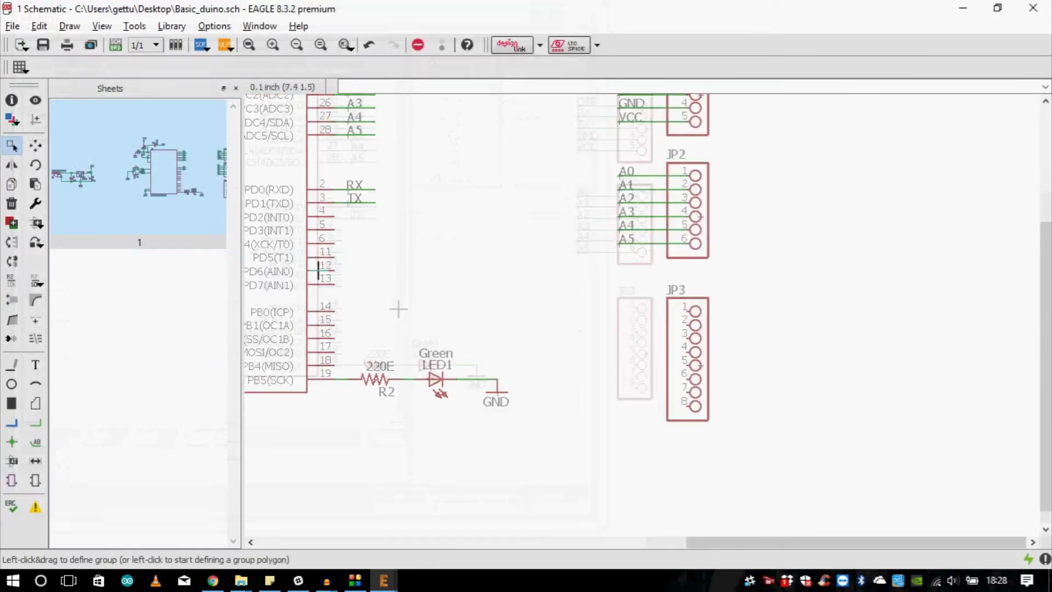
click(35, 422)
scroll(285, 230, up, 5)
click(492, 226)
click(594, 227)
key(Escape)
click(492, 261)
double_click(594, 260)
click(492, 294)
double_click(594, 294)
click(492, 329)
double_click(594, 328)
double_click(585, 395)
Name the nets on the ATMEGA328P's pins 5, 6, 11, 12 and 13 (PD3 to PD7) D3 to D7 in order.
click(12, 281)
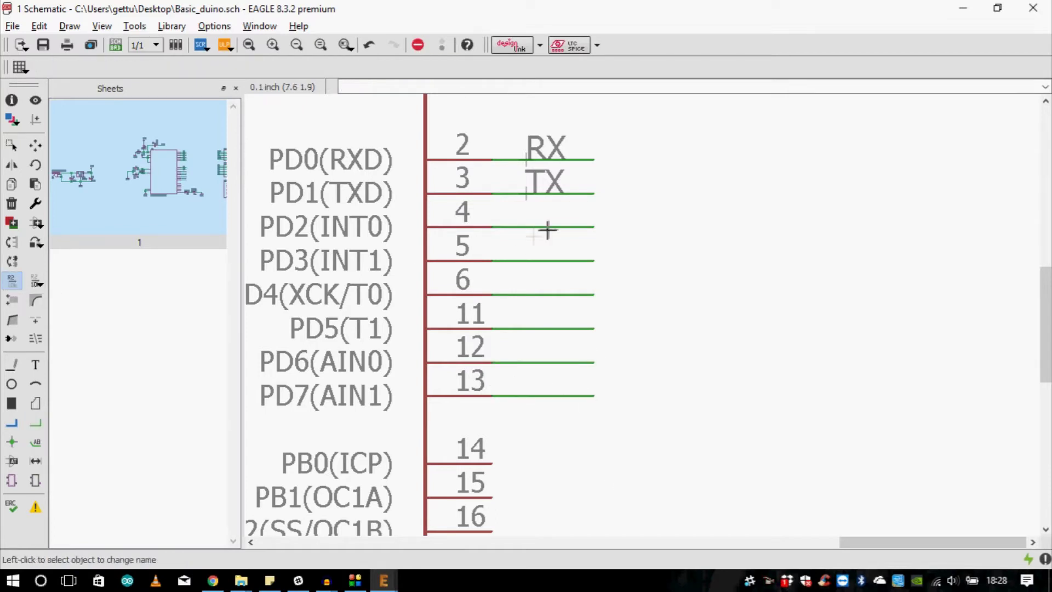
click(547, 260)
text(D3)
key(Return)
click(549, 294)
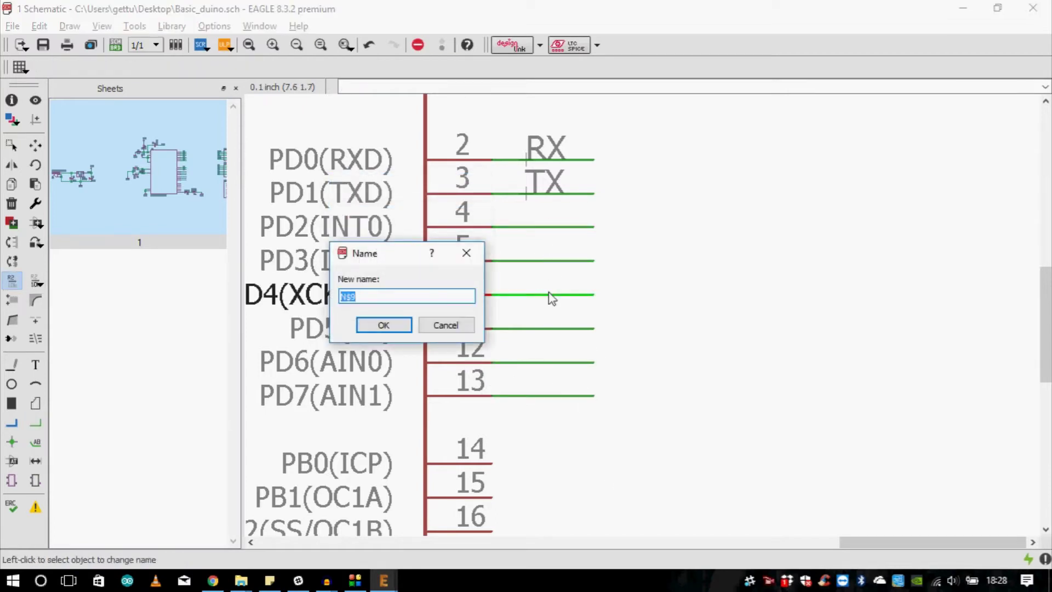
text(D4)
key(Return)
click(554, 328)
text(D5)
key(Return)
key(Return)
click(566, 362)
text(D6)
key(Return)
click(558, 396)
text(D7)
key(Return)
Place name labels on the new digital nets of the ATMEGA328P's port D pins.
scroll(475, 286, down, 2)
click(35, 442)
double_click(518, 294)
double_click(518, 316)
double_click(521, 338)
double_click(517, 362)
Draw short open-ended nets leftward from pins 1 to 8 of header JP3.
scroll(495, 378, down, 4)
click(35, 423)
scroll(696, 364, up, 3)
click(721, 302)
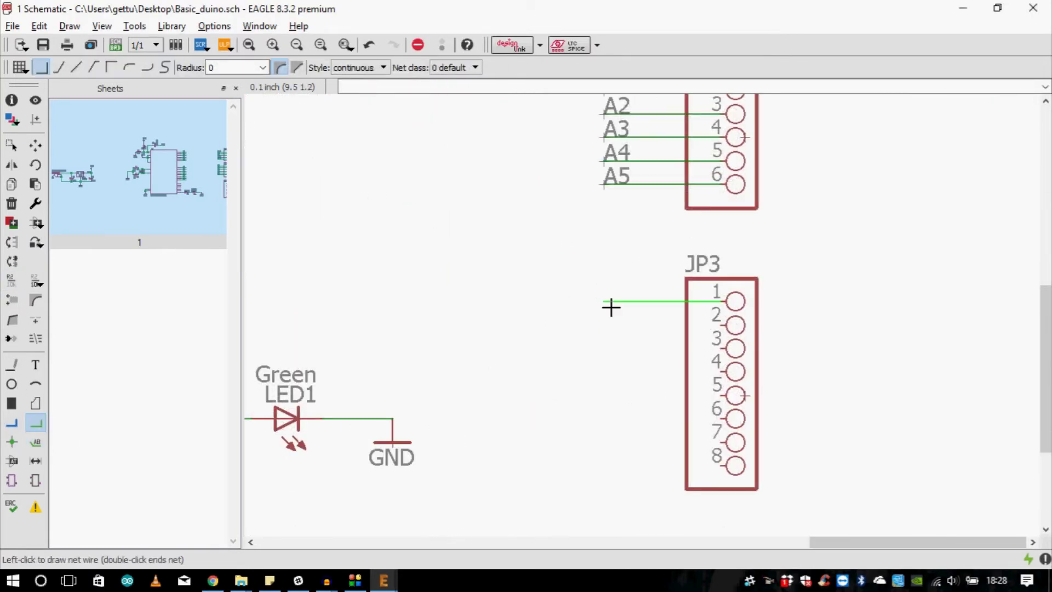
scroll(613, 302, up, 1)
double_click(611, 304)
click(743, 386)
double_click(603, 386)
click(744, 413)
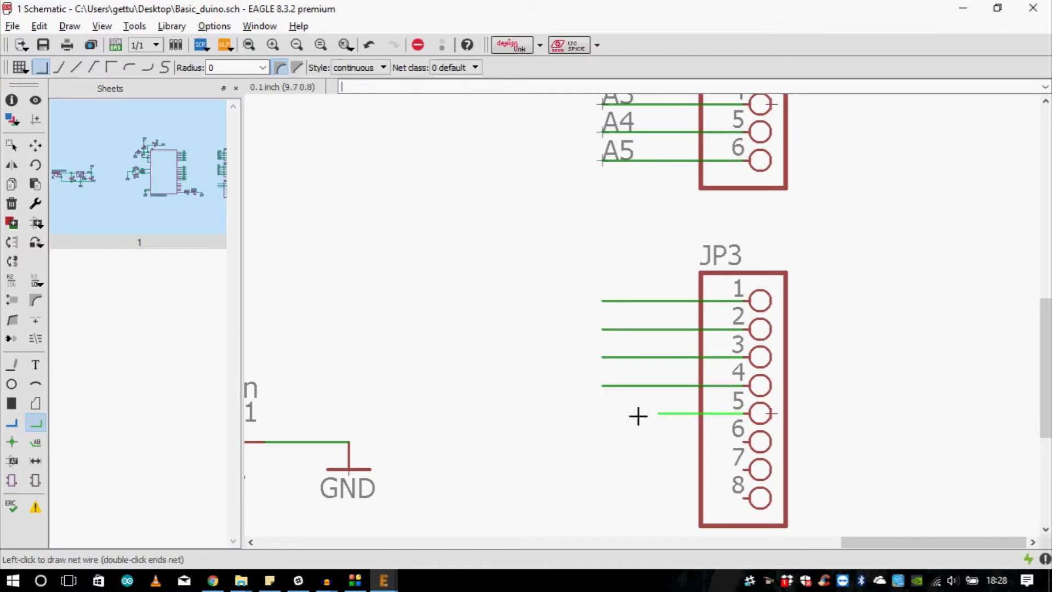
scroll(597, 246, down, 2)
scroll(603, 388, up, 4)
double_click(592, 359)
click(795, 398)
double_click(591, 399)
click(624, 486)
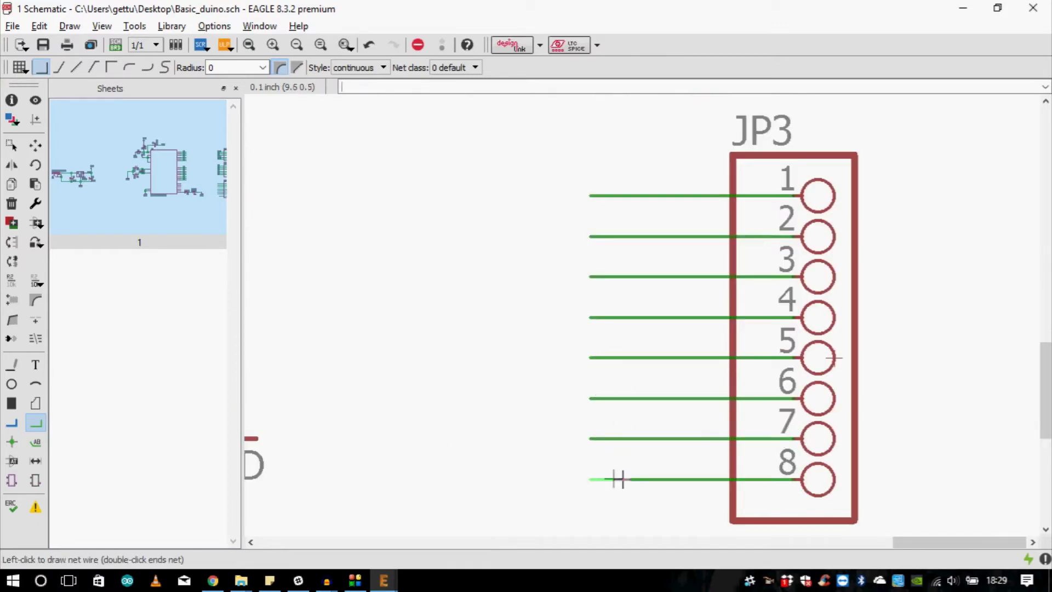
scroll(624, 479, up, 3)
double_click(573, 479)
Name the nets on JP3's pins 1 to 4 RX, TX, D2 and D3, connecting each to the matching existing net.
scroll(519, 483, down, 8)
click(12, 280)
click(609, 354)
text(RX)
key(Return)
click(584, 383)
click(603, 370)
text(TX)
key(Return)
click(604, 378)
click(600, 386)
text(D2)
key(Return)
click(600, 385)
click(599, 402)
text(D3)
key(Return)
key(Return)
click(601, 405)
click(801, 380)
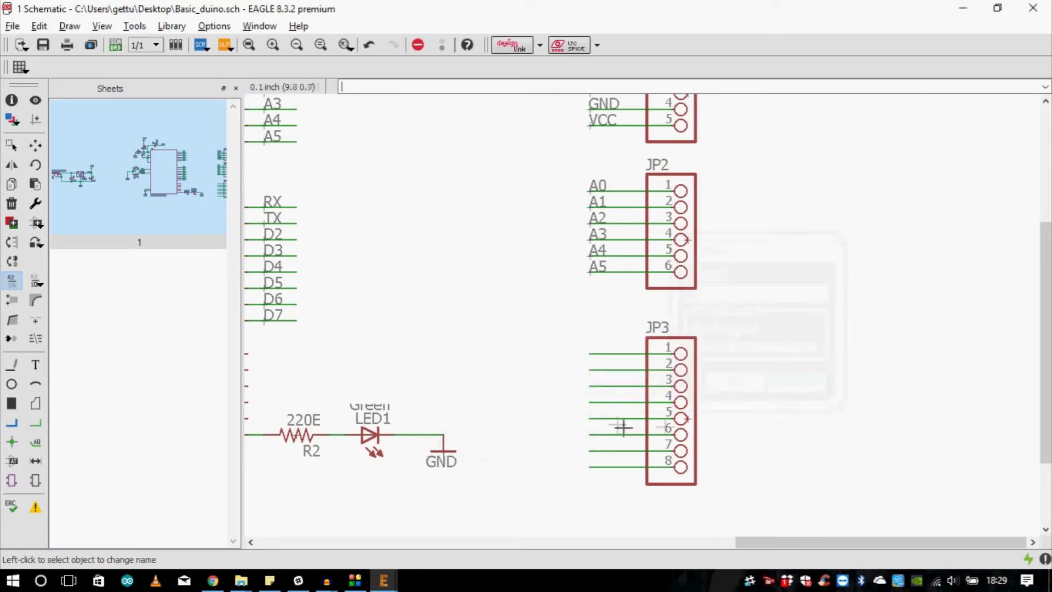
Name the nets on JP3's pins 5 to 8 D4, D5, D6 and D7, connecting each to the matching existing net.
click(612, 419)
text(D4)
key(Return)
key(Return)
click(606, 435)
text(D5)
key(Return)
key(Return)
click(606, 451)
text(D6)
key(Return)
key(Return)
click(623, 467)
text(D7)
key(Return)
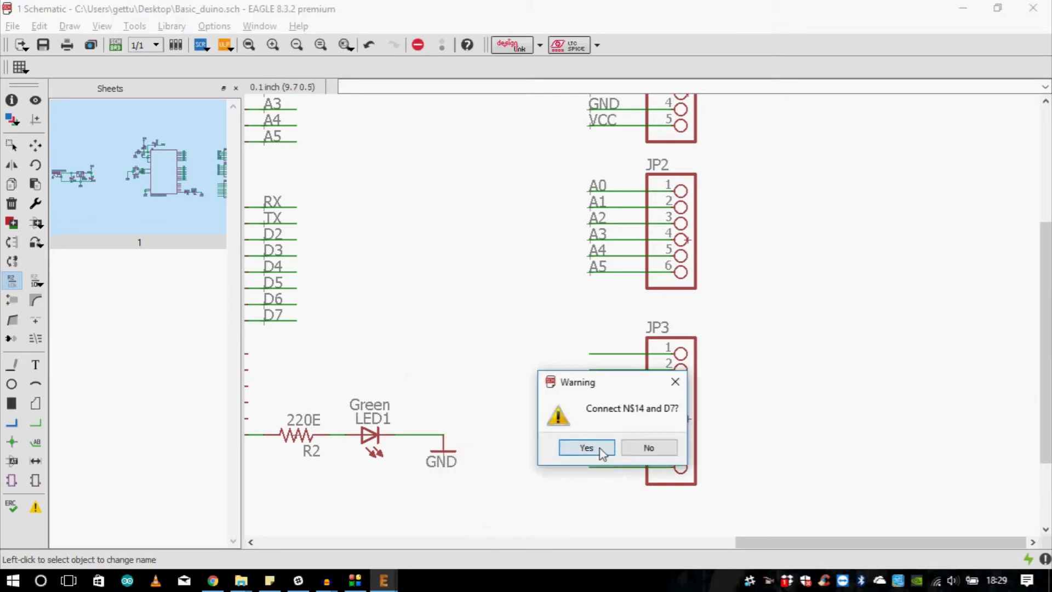
key(Return)
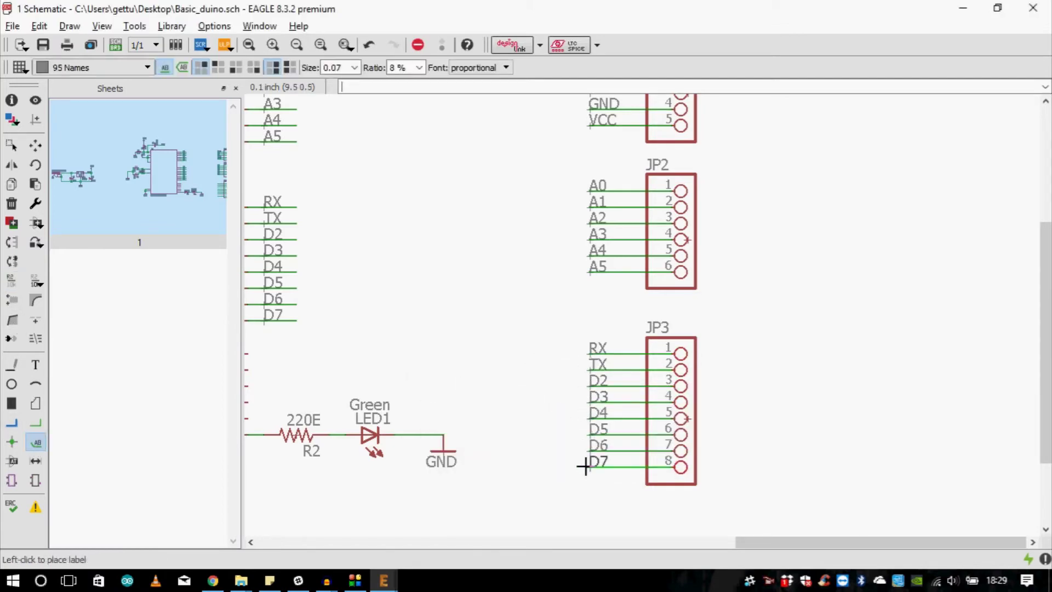
Copy the existing 5-pin header and place the copy below JP3.
scroll(584, 466, down, 4)
scroll(474, 363, up, 4)
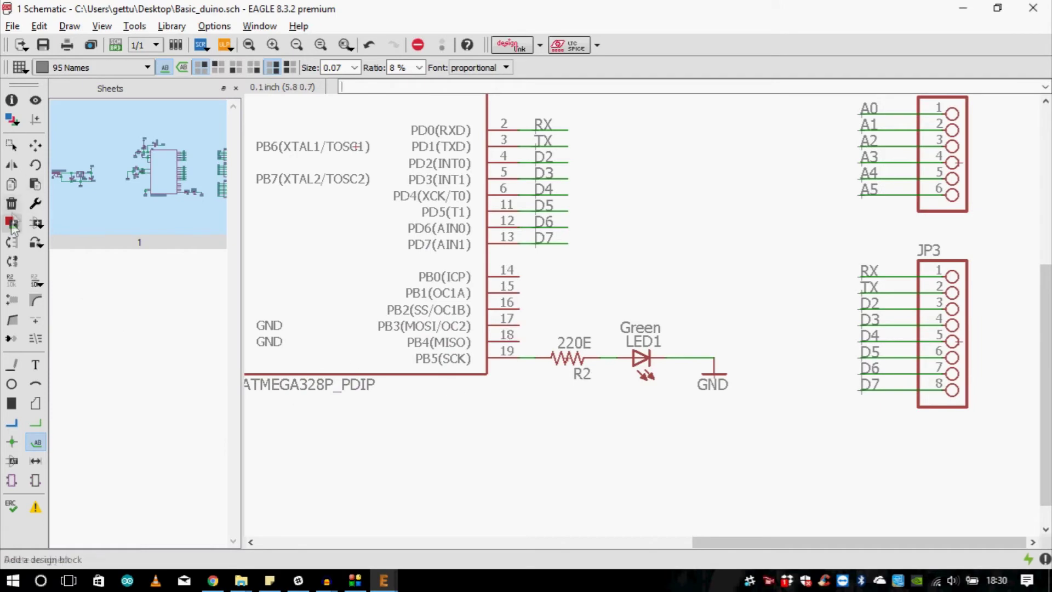
click(12, 184)
scroll(754, 359, down, 3)
click(876, 171)
scroll(822, 154, down, 2)
scroll(854, 353, up, 3)
click(856, 350)
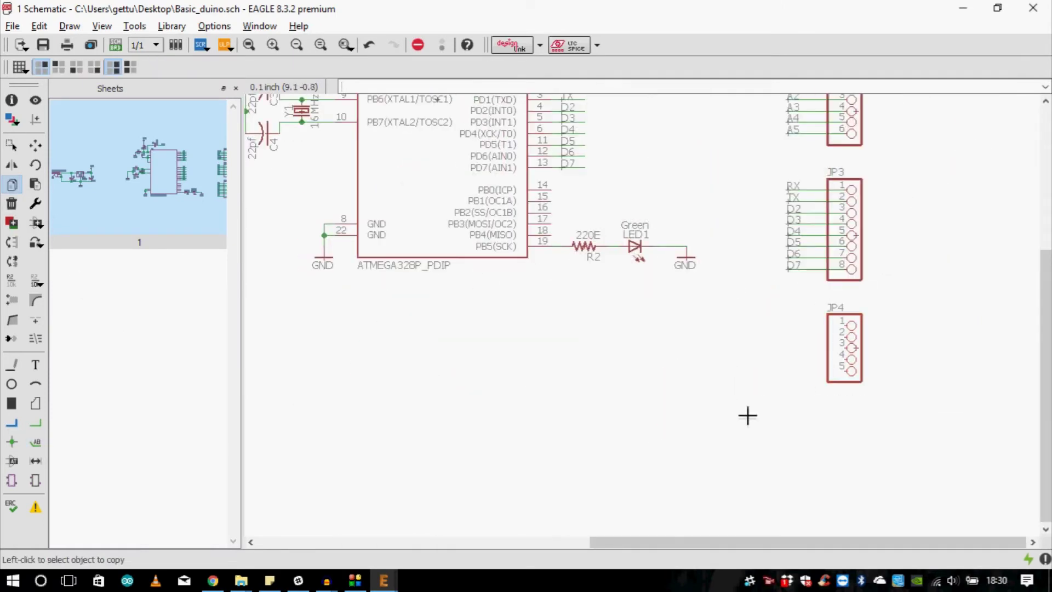
Draw short open-ended nets leftward from the five pins of header JP4.
scroll(747, 416, up, 2)
click(35, 422)
scroll(826, 299, up, 2)
double_click(667, 356)
click(789, 380)
click(789, 428)
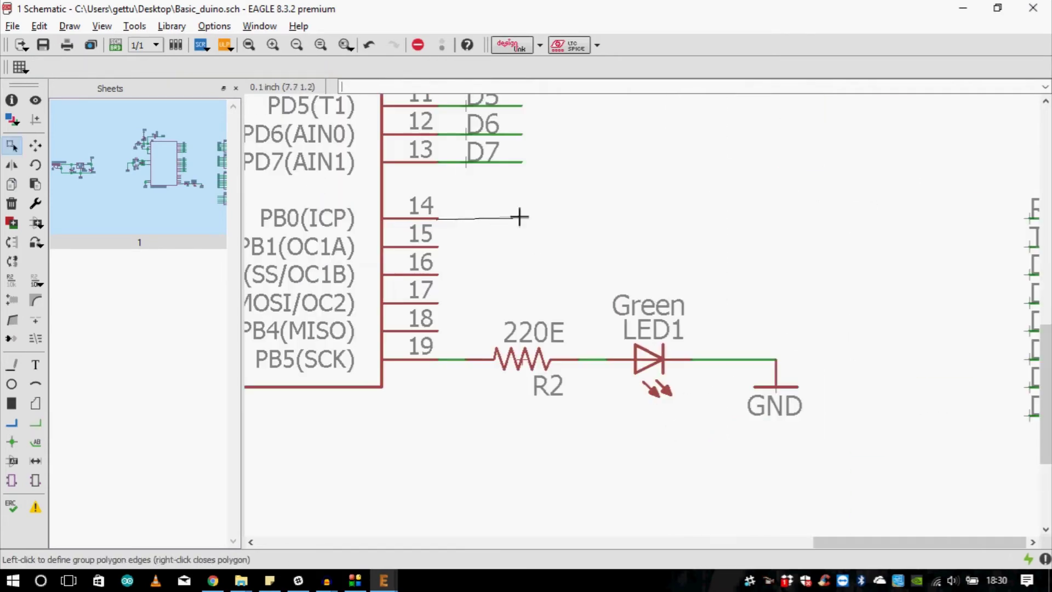
Draw open-ended nets rightward from the ATMEGA328P's pins 14 to 18, plus a branch from pin 19 running below resistor R2.
double_click(521, 218)
click(438, 247)
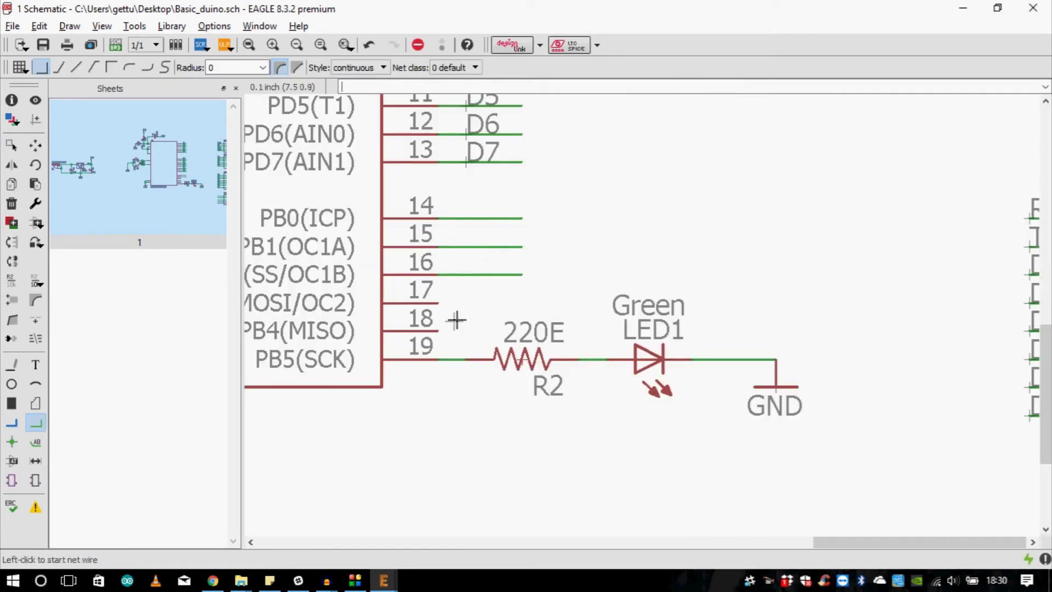
double_click(522, 414)
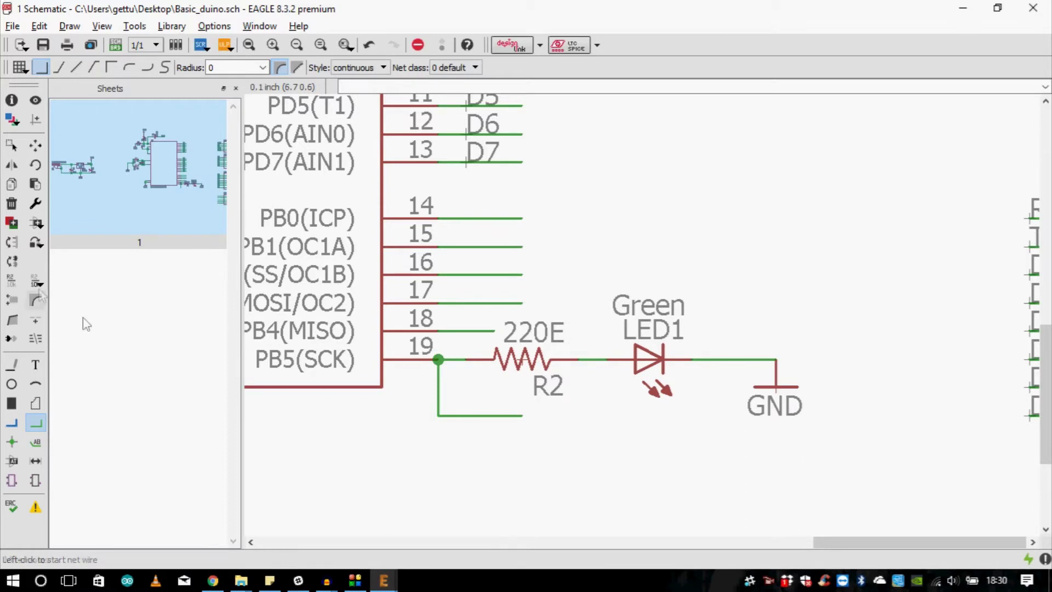
Move R2's 220E value text clear of the net on the ATMEGA328P's pin 18 and extend that net.
click(35, 145)
click(577, 331)
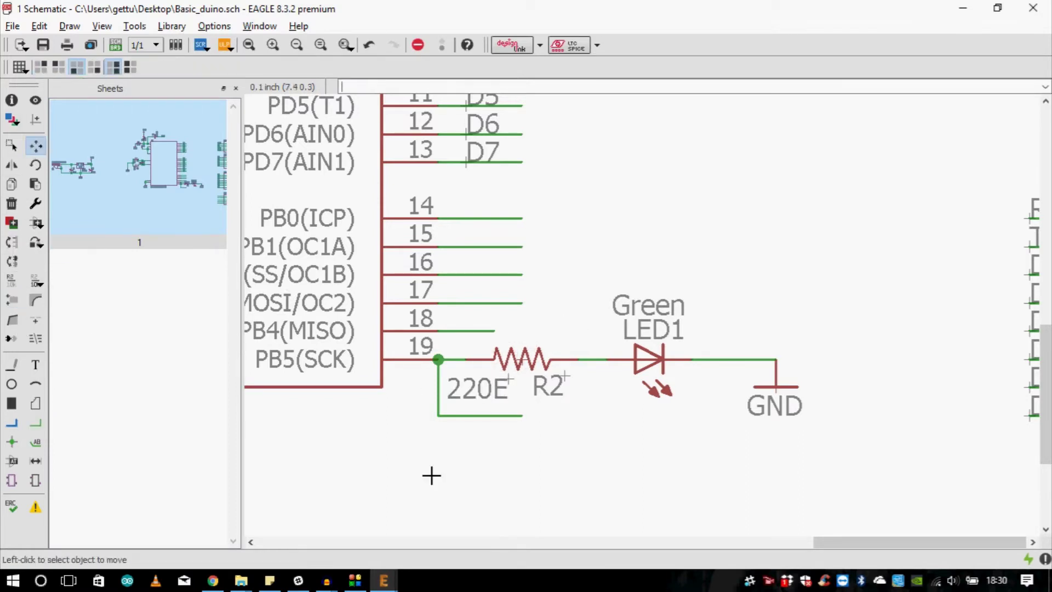
click(607, 332)
click(35, 423)
Name the nets on the ATMEGA328P's pins 14 to 19 (PB0 to PB5) D8 to D13 in order.
click(11, 281)
click(493, 217)
click(483, 248)
text(D9)
key(Return)
click(468, 276)
text(D10)
key(Return)
click(471, 304)
text(D11)
key(Return)
click(484, 332)
text(D12)
key(Return)
click(481, 416)
text(D13)
Place name labels on the D8 to D13 nets of the ATMEGA328P's port B pins.
click(35, 442)
click(477, 218)
click(477, 246)
click(477, 274)
click(477, 302)
click(477, 331)
click(475, 415)
Name the nets on JP4's pins 1 to 3 D8, D9 and D10, connecting each to the matching existing net.
scroll(476, 415, down, 5)
scroll(695, 434, up, 4)
scroll(746, 416, down, 3)
scroll(746, 416, up, 3)
click(11, 280)
click(636, 340)
text(D8)
key(Return)
key(Return)
click(638, 365)
text(D9)
key(Return)
key(Return)
click(633, 388)
text(D10)
key(Return)
key(Return)
click(628, 411)
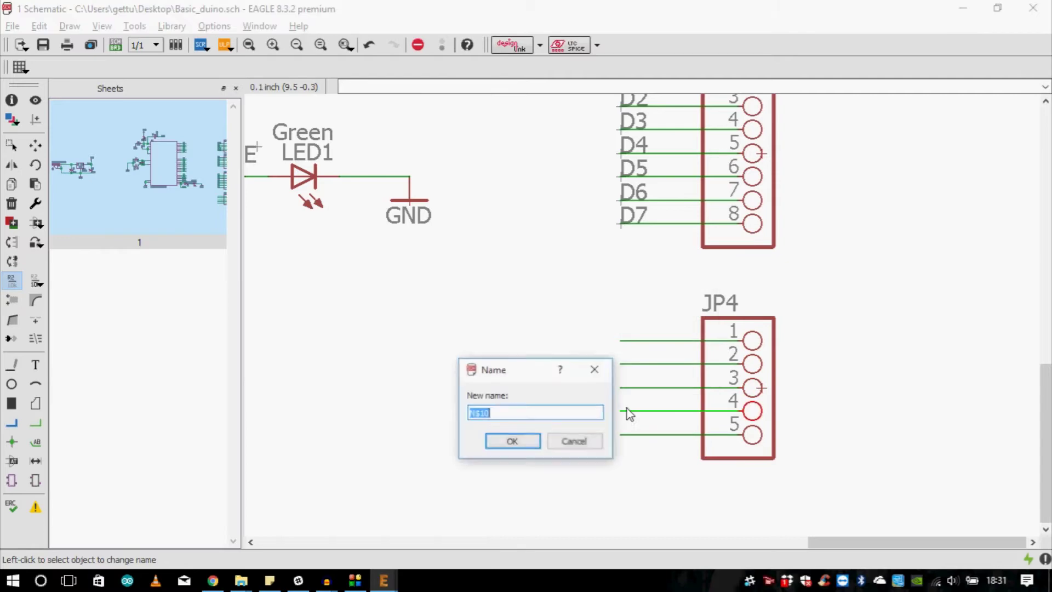
key(Escape)
Replace the 5-pin header JP4 with a copy of the 6-pin header, aligned with the drawn nets.
scroll(536, 414, down, 4)
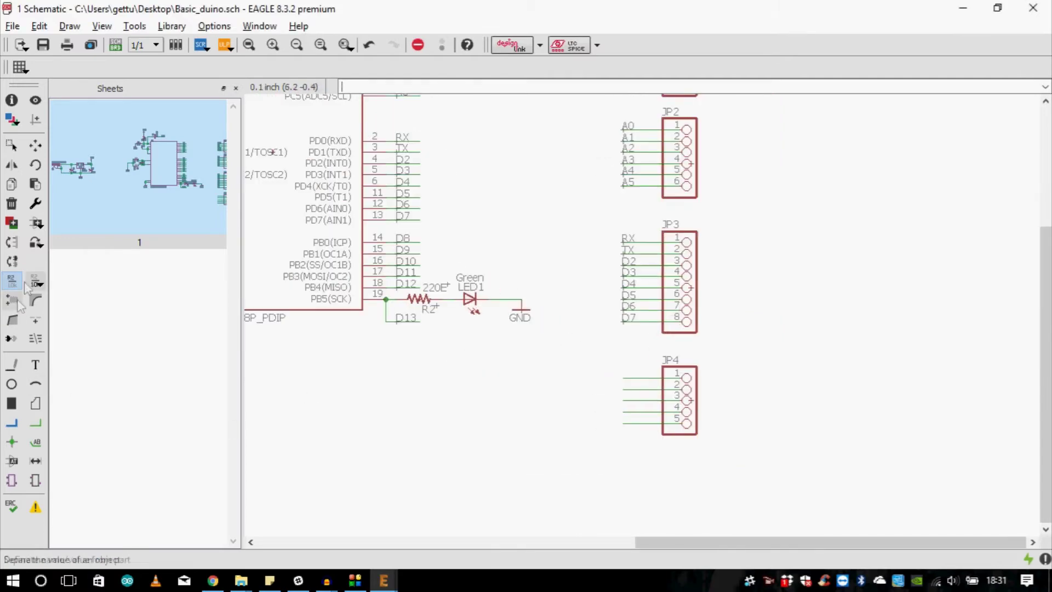
click(12, 204)
click(690, 402)
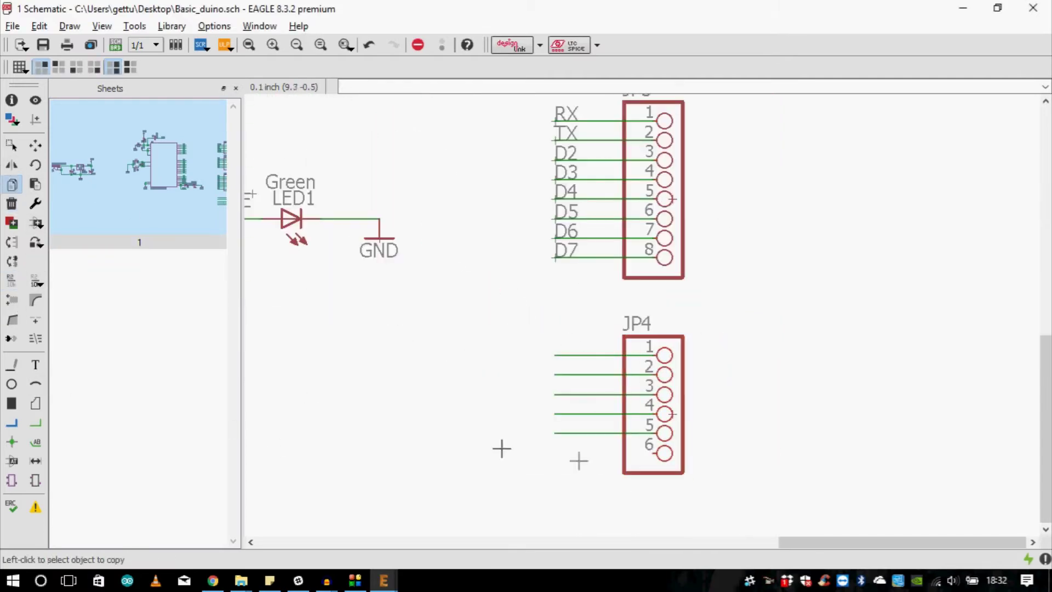
Name the nets on JP4's pins 6, 5 and 4 D13, D12 and D11, connecting them to the matching existing nets.
scroll(623, 456, up, 2)
click(12, 280)
click(585, 464)
text(D13)
key(Return)
key(Return)
click(585, 435)
text(D12)
key(Return)
click(589, 407)
text(D11)
key(Return)
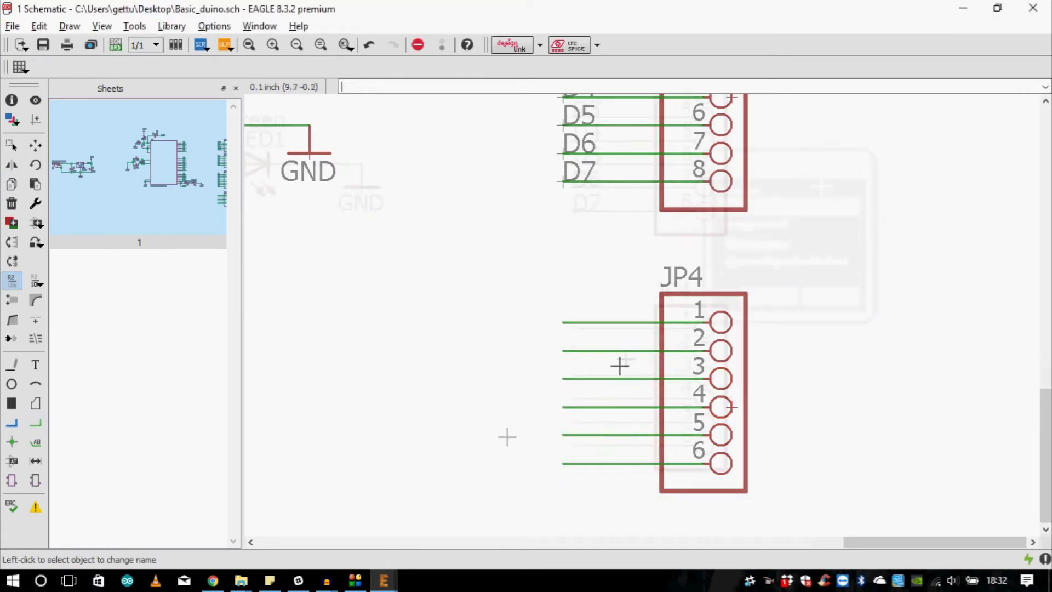
Place name labels on the D8 to D13 nets of header JP4.
scroll(622, 362, down, 2)
click(35, 441)
scroll(600, 455, up, 4)
click(564, 203)
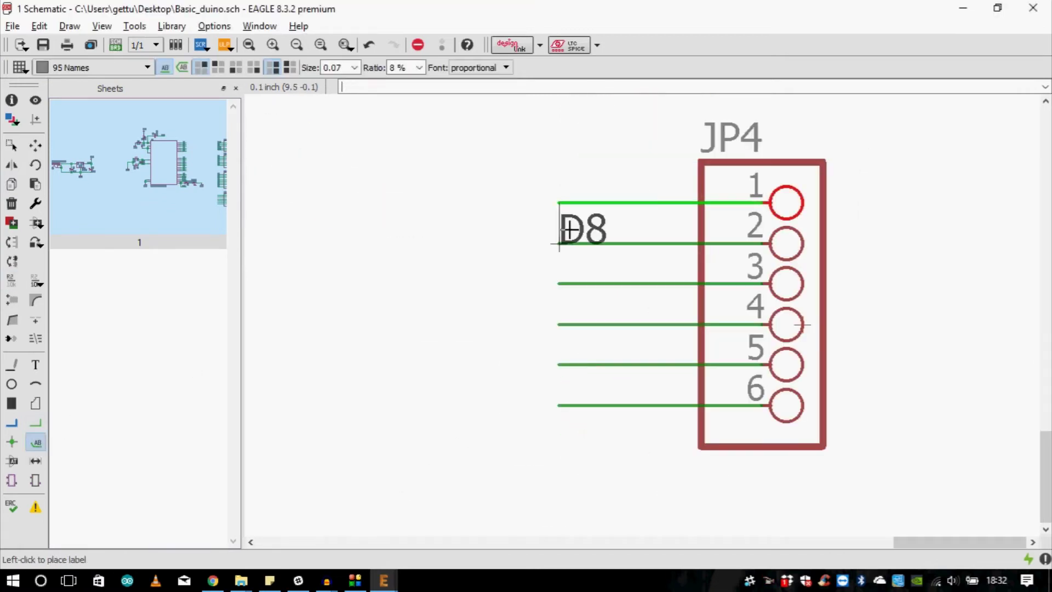
scroll(577, 354, down, 2)
click(565, 248)
click(570, 277)
click(565, 277)
click(571, 360)
click(565, 361)
double_click(565, 389)
scroll(606, 441, down, 9)
scroll(502, 429, up, 2)
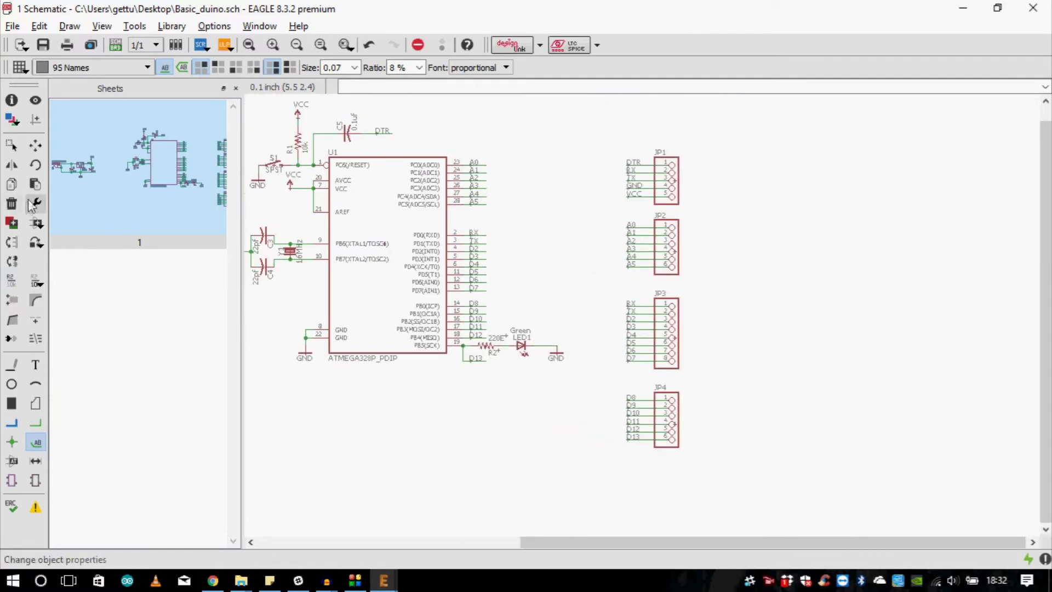
Highlight several port B nets of the ATMEGA328P to check their connections to header JP4.
click(35, 100)
scroll(544, 329, up, 2)
click(462, 297)
click(462, 304)
click(461, 326)
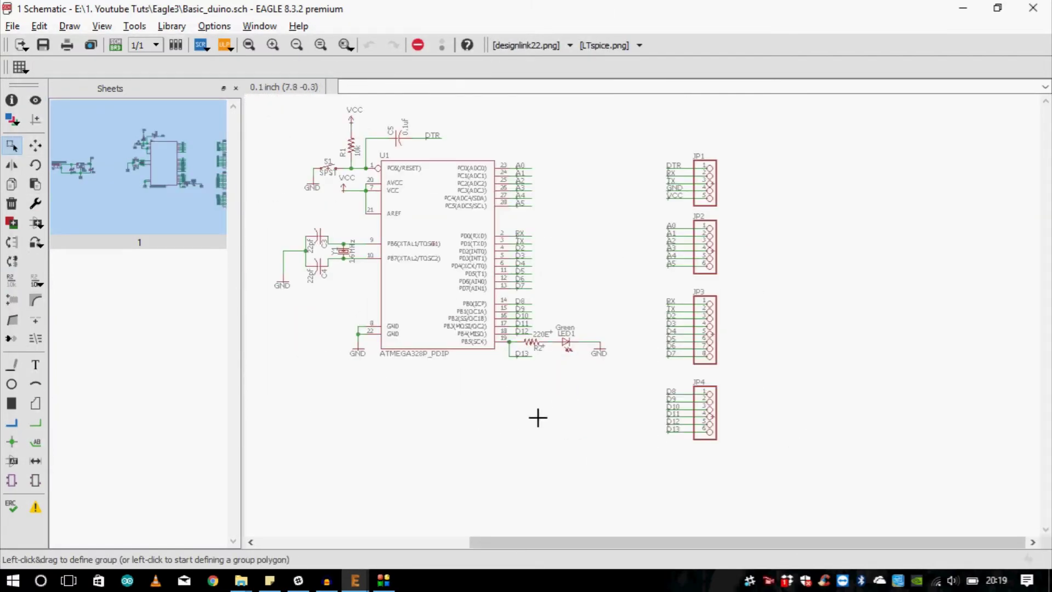
Look over the whole schematic, from the power supply and microcontroller circuits to the four pin headers.
scroll(585, 437, down, 1)
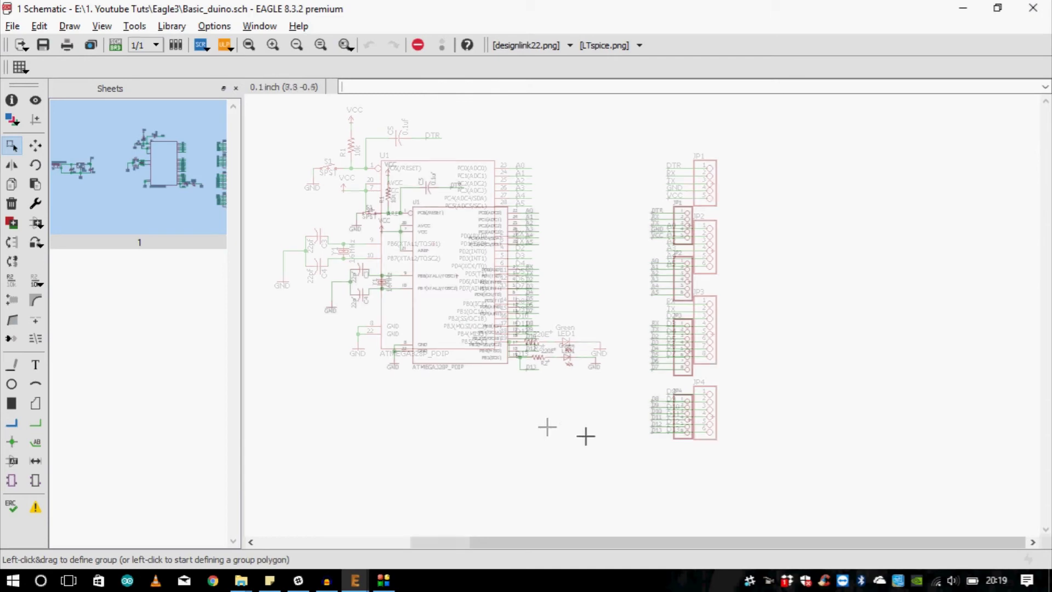
scroll(445, 386, up, 1)
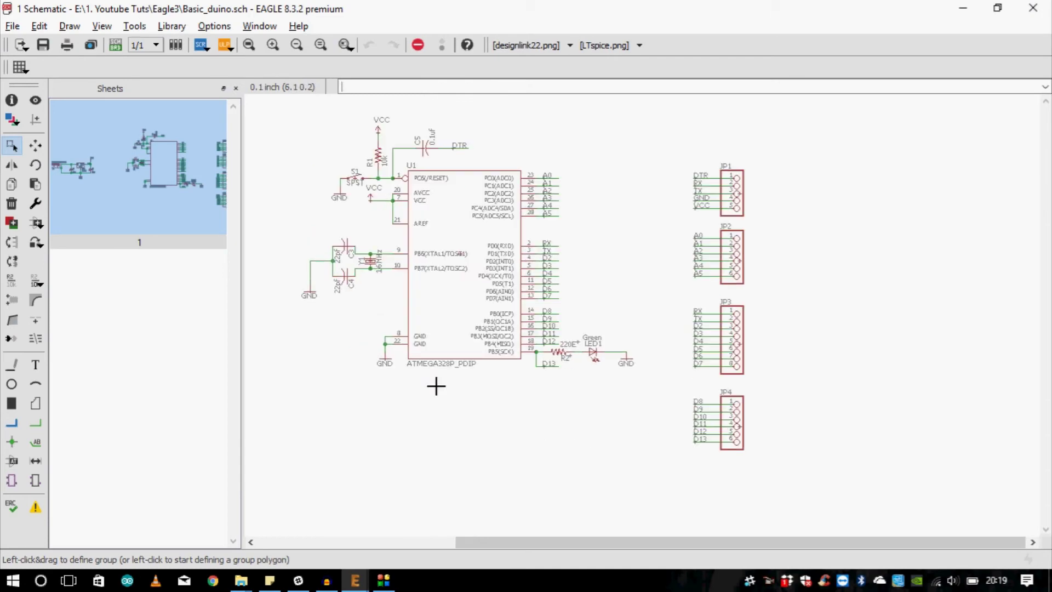
scroll(521, 387, down, 3)
scroll(461, 381, up, 1)
scroll(766, 329, down, 2)
scroll(603, 395, up, 2)
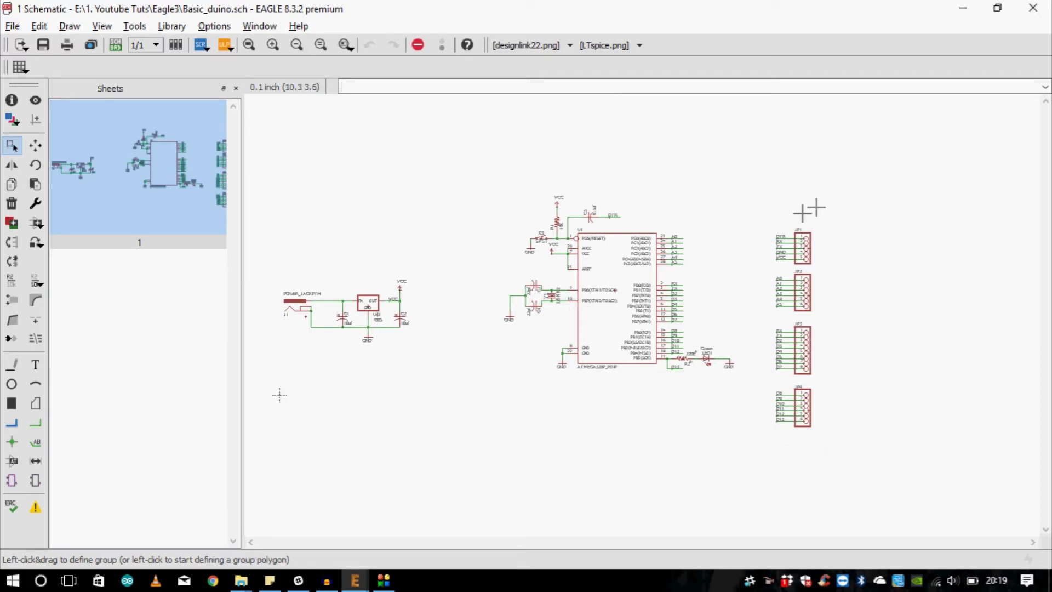
scroll(635, 296, down, 1)
scroll(599, 286, up, 1)
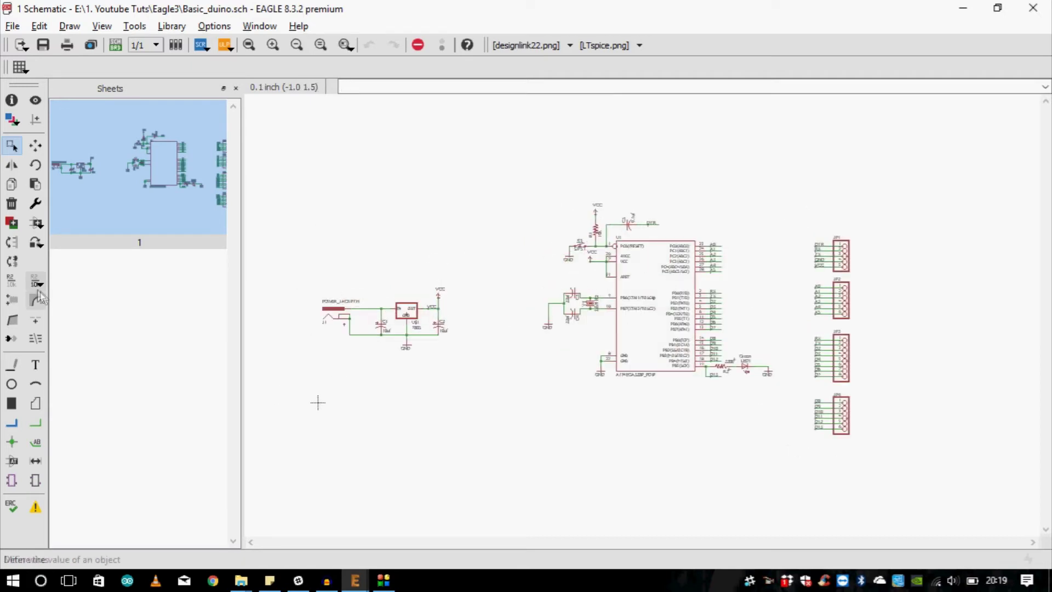
Find the FRAME-A4L landscape frame from the SparkFun-Aesthetics library and place one copy around the microcontroller circuit and pin headers.
click(35, 222)
click(114, 451)
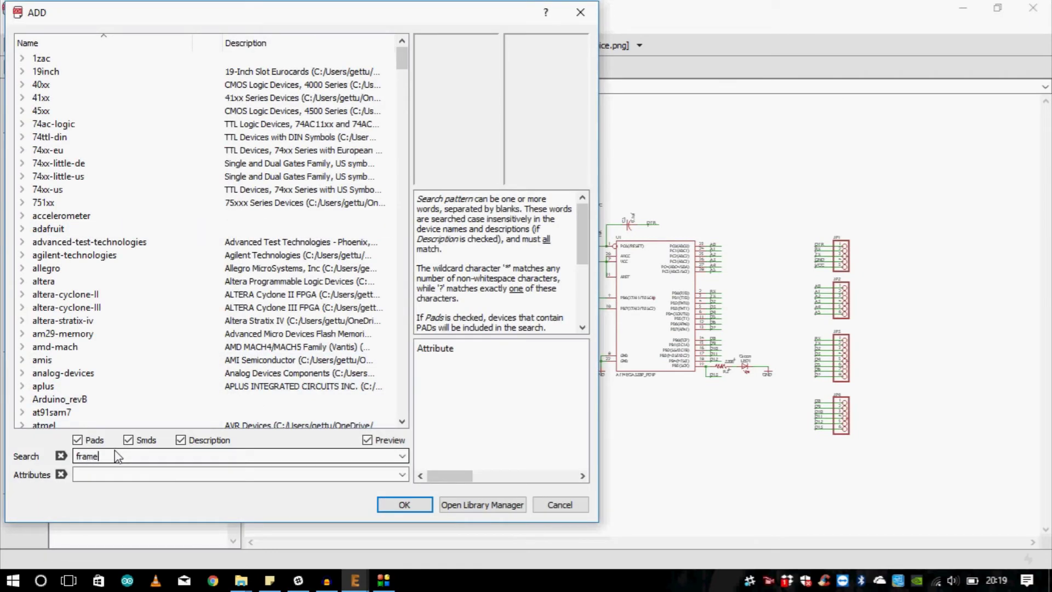
text(frame)
scroll(82, 278, down, 10)
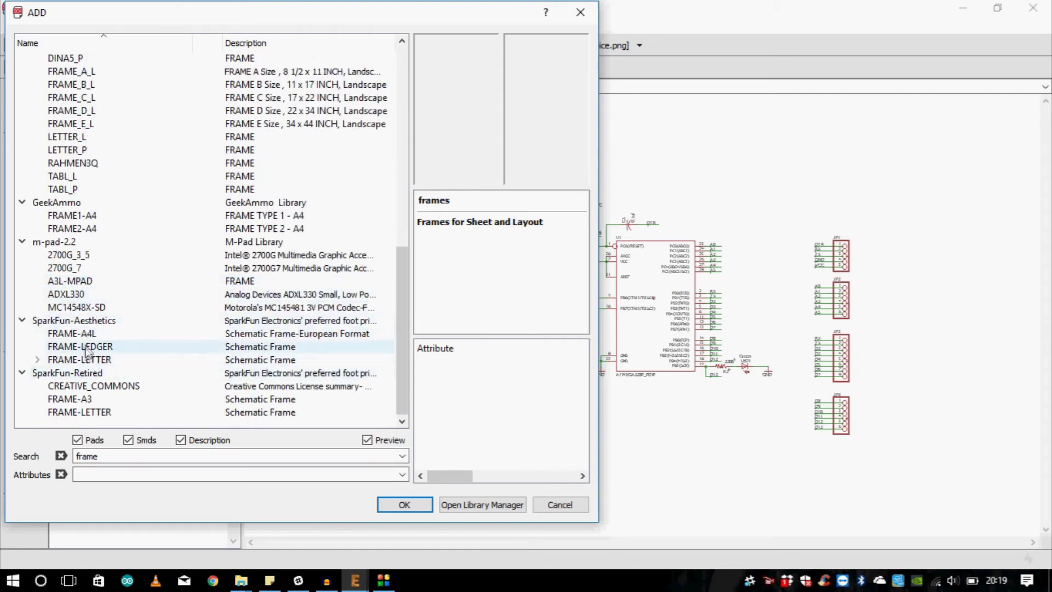
click(84, 334)
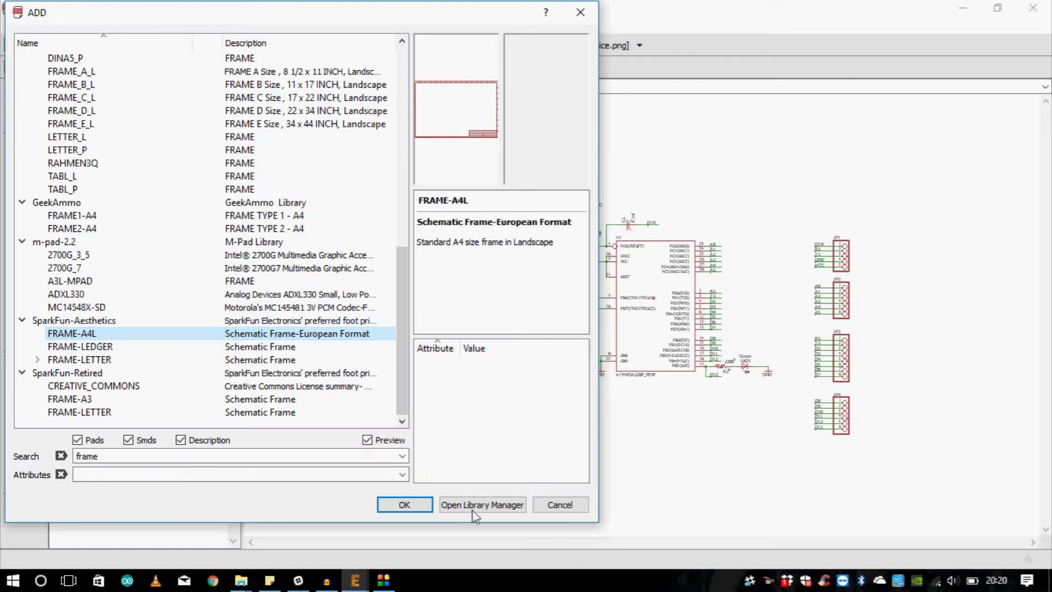
click(404, 505)
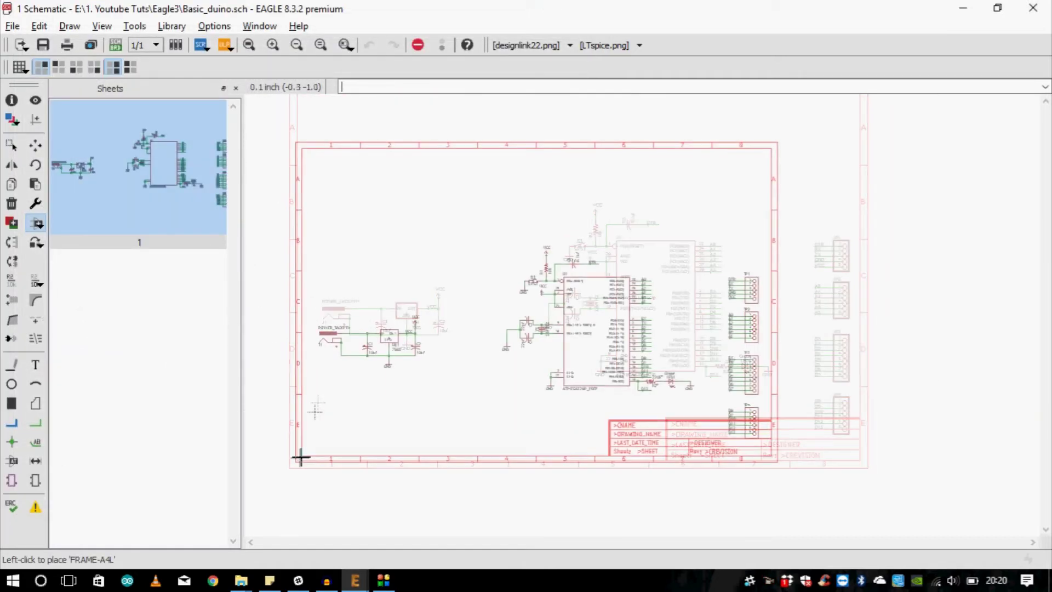
scroll(308, 446, down, 2)
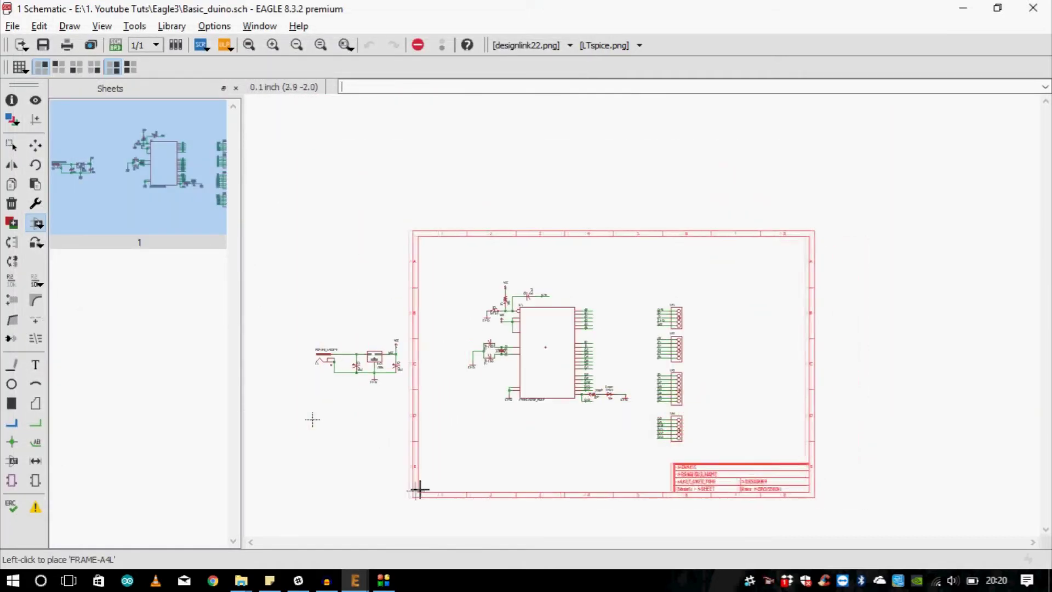
click(424, 487)
scroll(467, 383, down, 1)
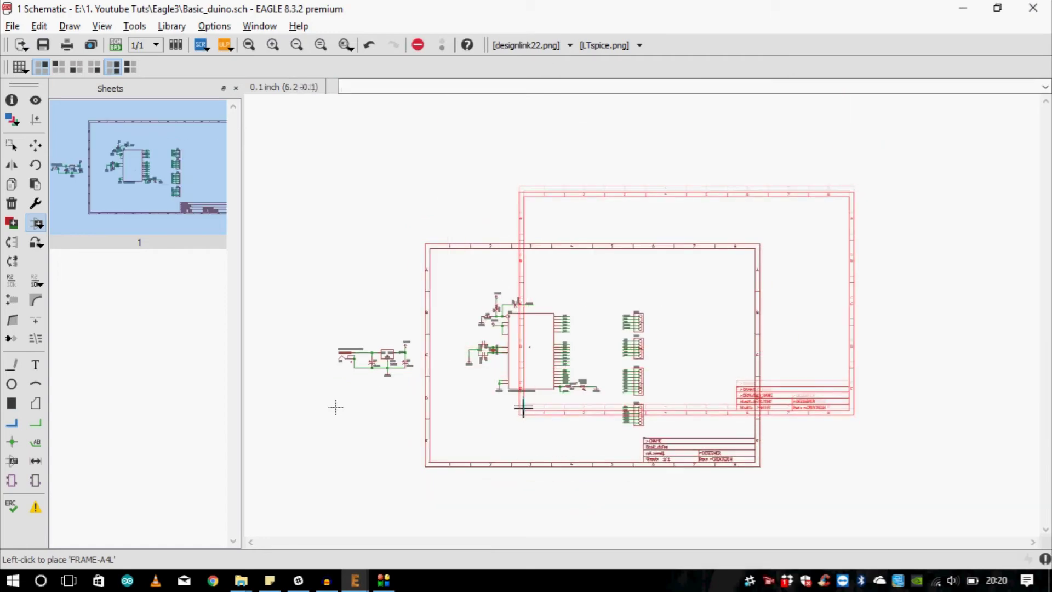
key(Escape)
click(580, 18)
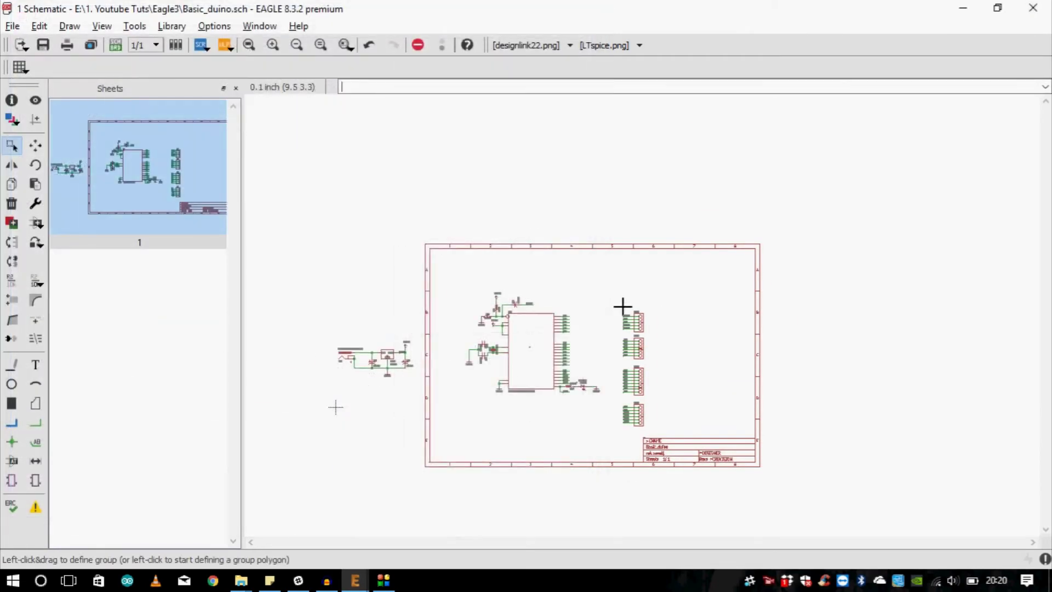
Examine the placed A4 frame, its title block fields and the circuits relative to its borders.
middle_drag(623, 305, 640, 263)
scroll(640, 263, down, 1)
scroll(630, 396, up, 4)
middle_drag(577, 188, 635, 230)
scroll(634, 232, down, 3)
scroll(733, 281, down, 3)
scroll(746, 268, up, 3)
scroll(663, 364, down, 3)
scroll(734, 348, up, 4)
scroll(603, 406, down, 1)
scroll(671, 409, up, 3)
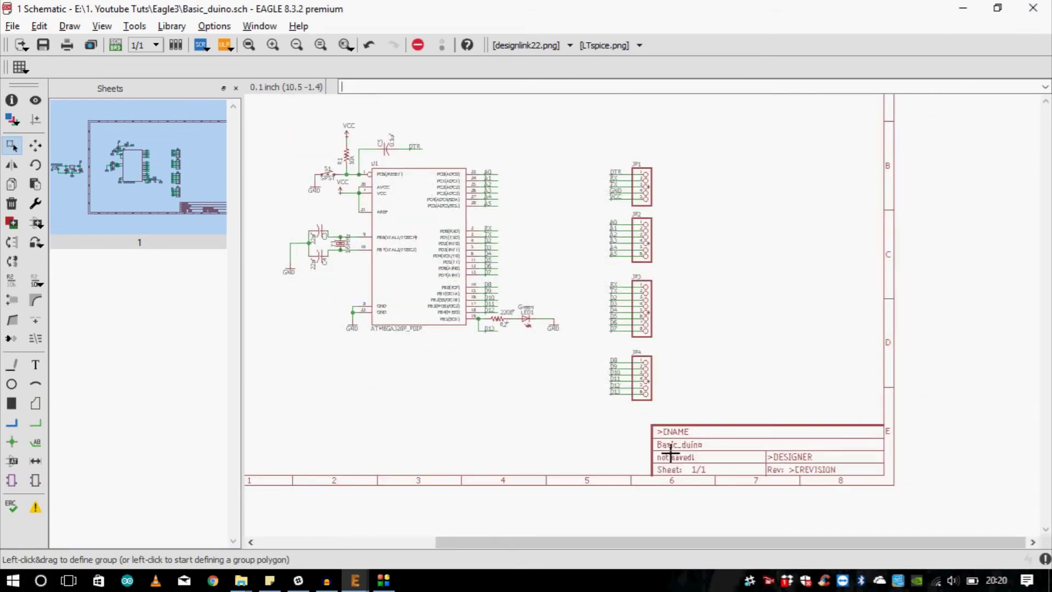
scroll(705, 404, down, 1)
scroll(664, 228, up, 1)
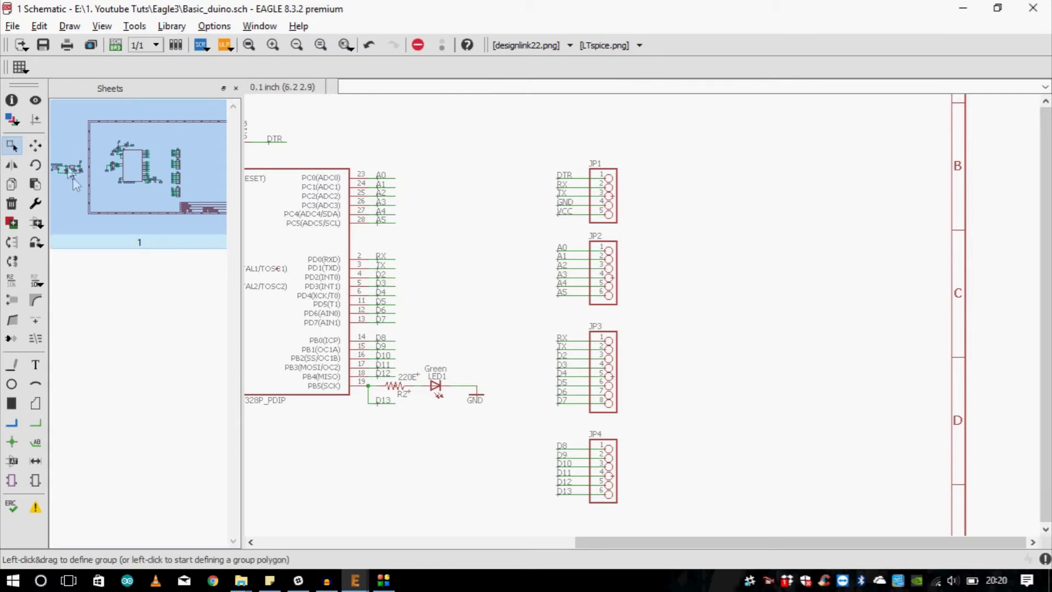
Move headers JP1 to JP4 with their labelled nets as a group close to the frame's right border.
drag(487, 128, 741, 518)
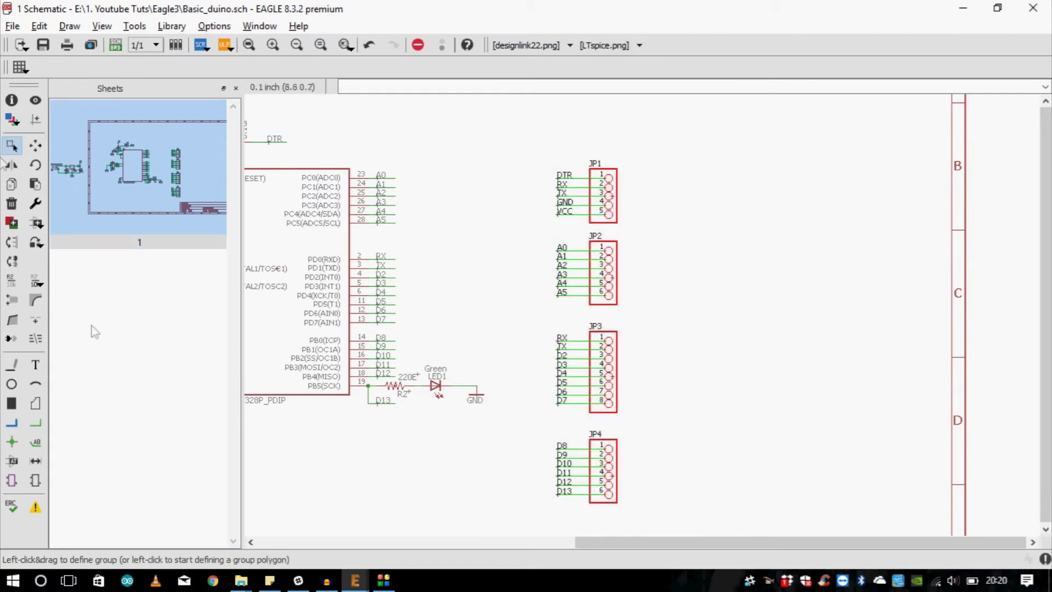
click(35, 145)
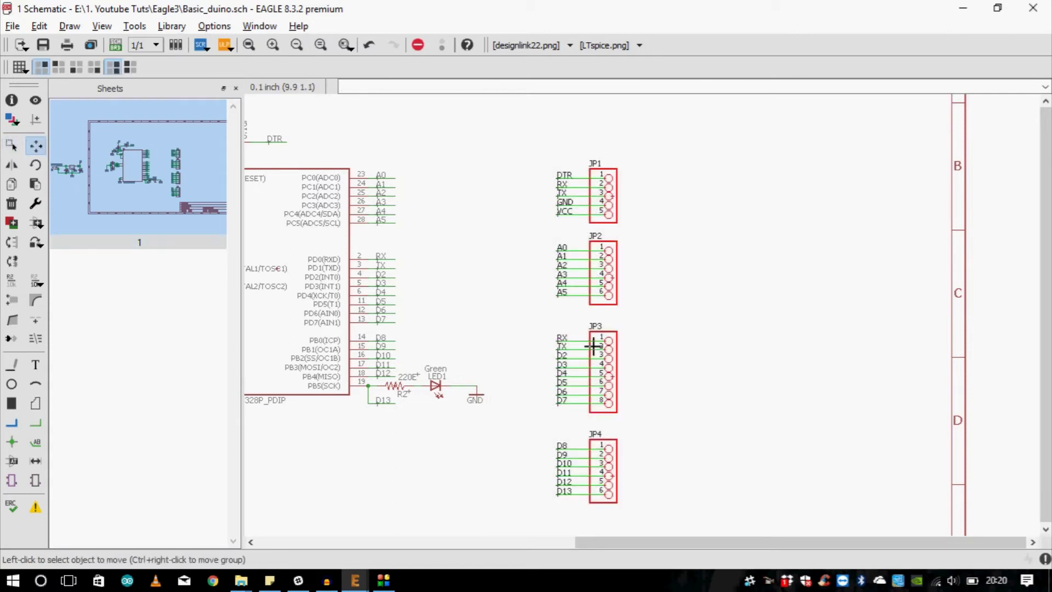
ctrl+right_click(592, 318)
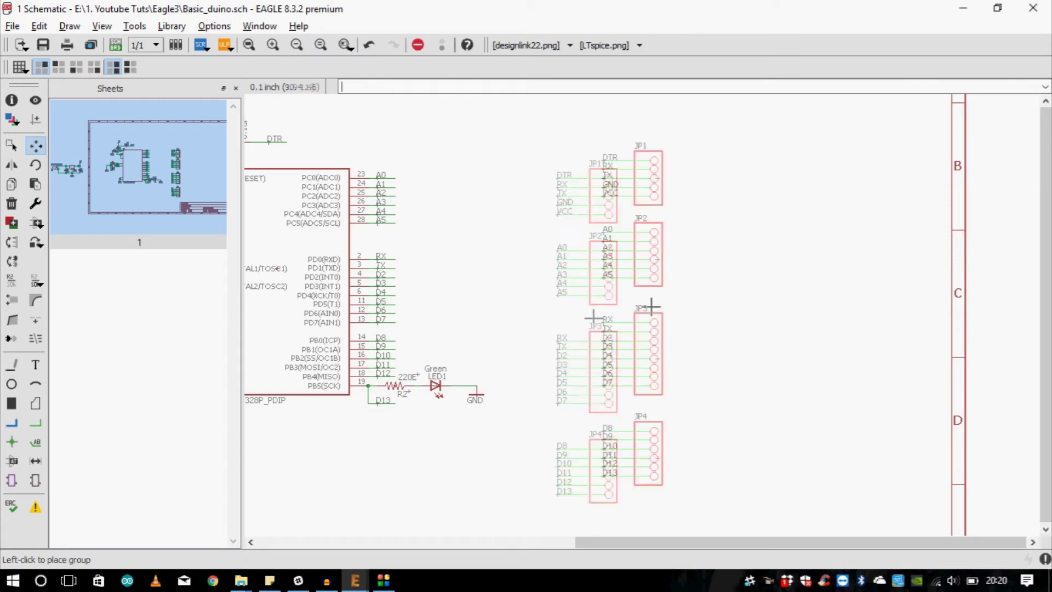
scroll(686, 308, down, 4)
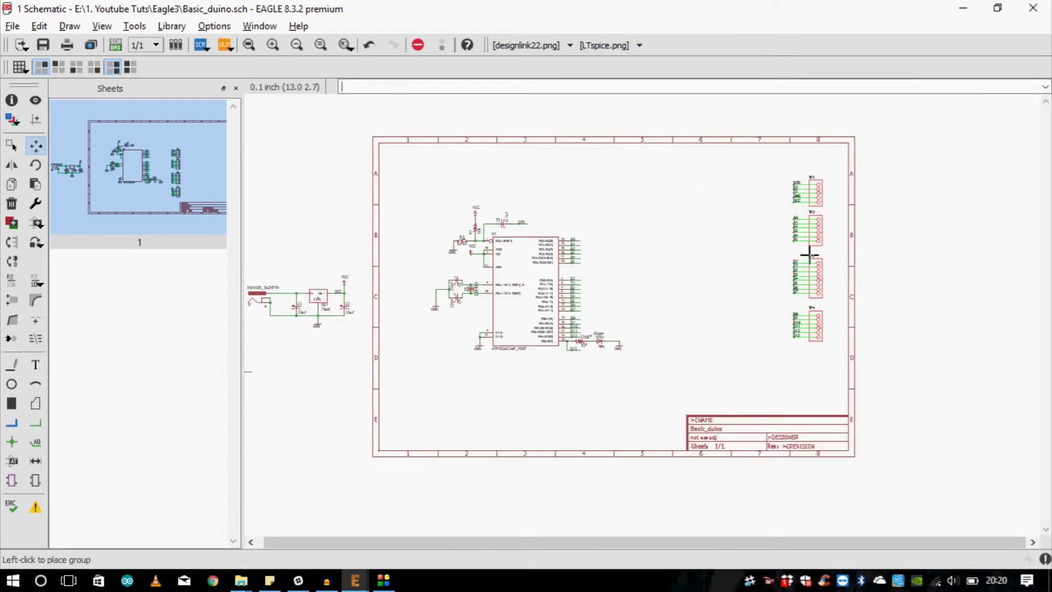
click(809, 274)
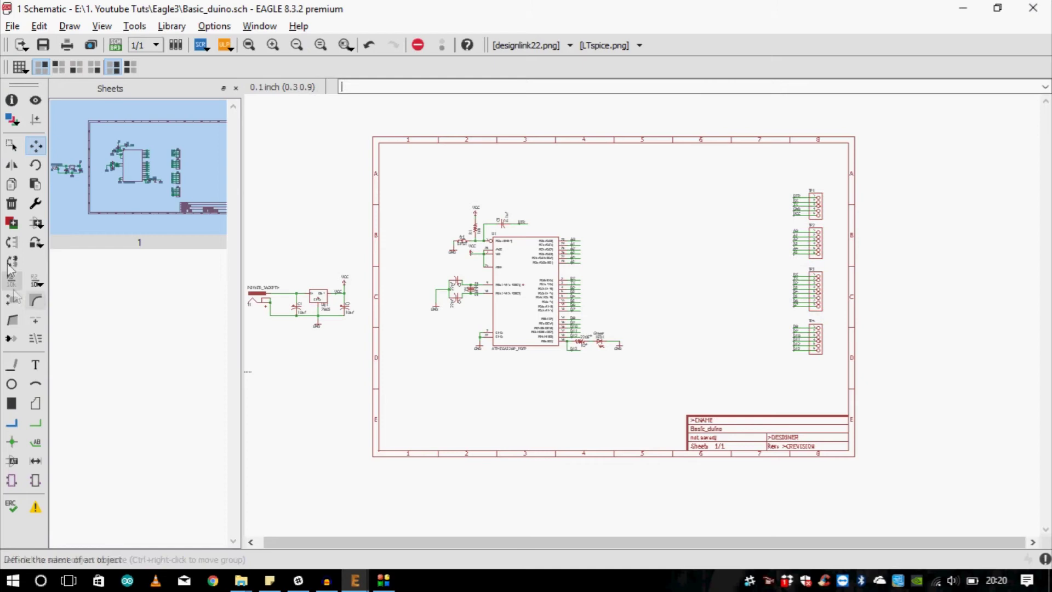
Move the whole ATMEGA328P circuit as a group lower in the frame to free space above it.
click(11, 147)
scroll(500, 195, up, 4)
scroll(437, 143, down, 2)
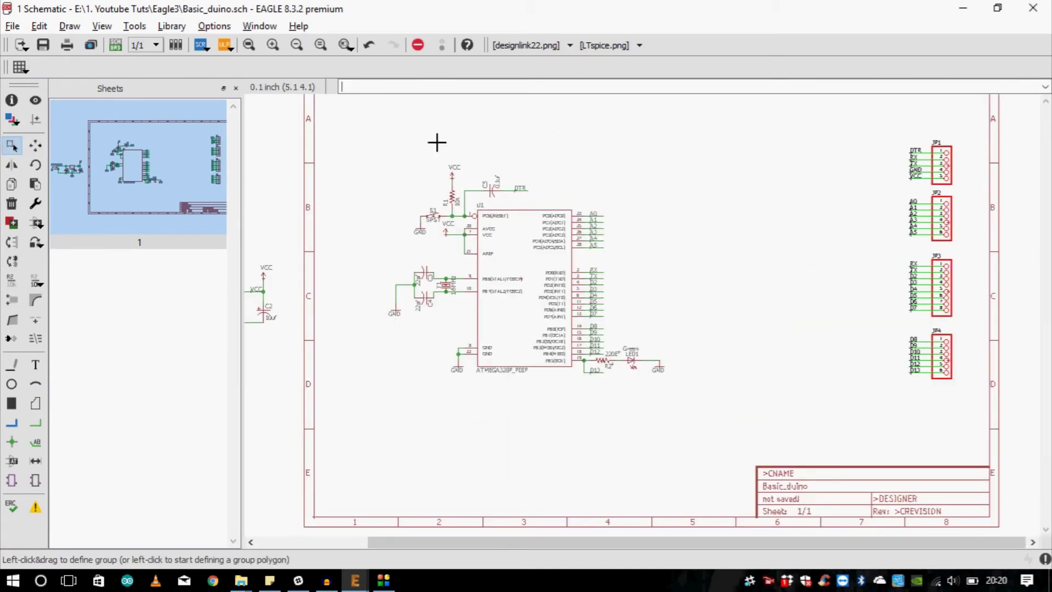
drag(371, 139, 699, 439)
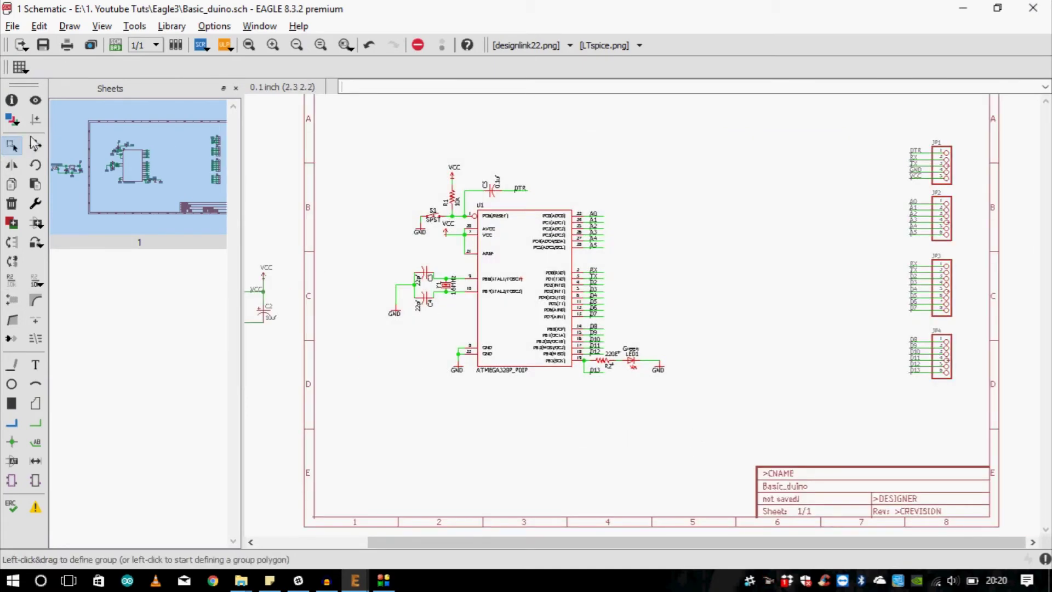
click(35, 146)
scroll(497, 319, down, 2)
scroll(497, 319, down, 1)
click(531, 350)
scroll(619, 347, down, 1)
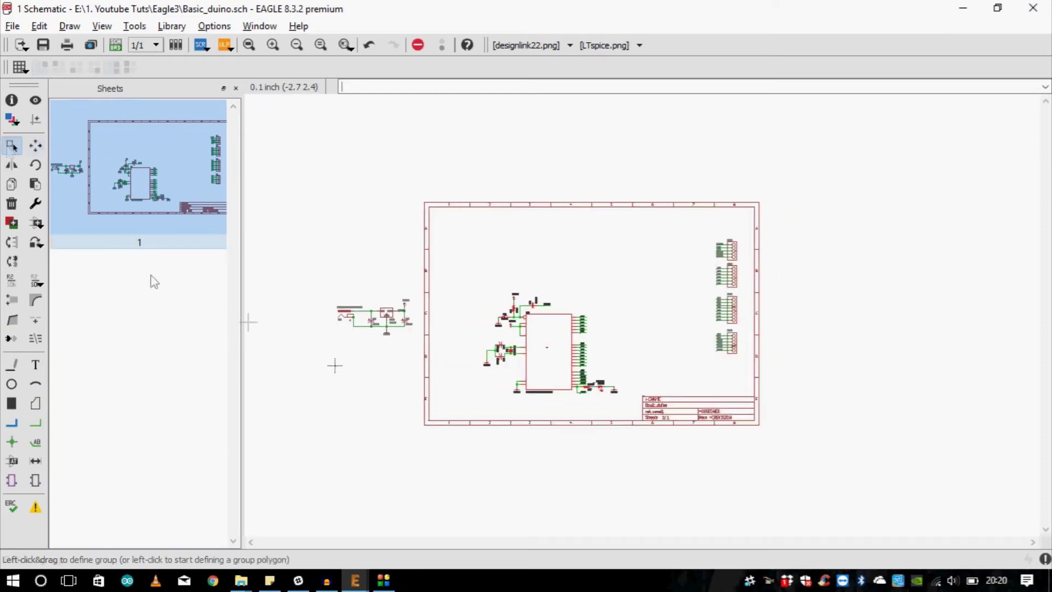
Move the power supply circuit as a group into the frame, above the ATMEGA328P circuit.
click(11, 146)
scroll(300, 318, up, 3)
drag(347, 266, 502, 367)
click(35, 145)
scroll(703, 202, down, 2)
scroll(711, 202, up, 2)
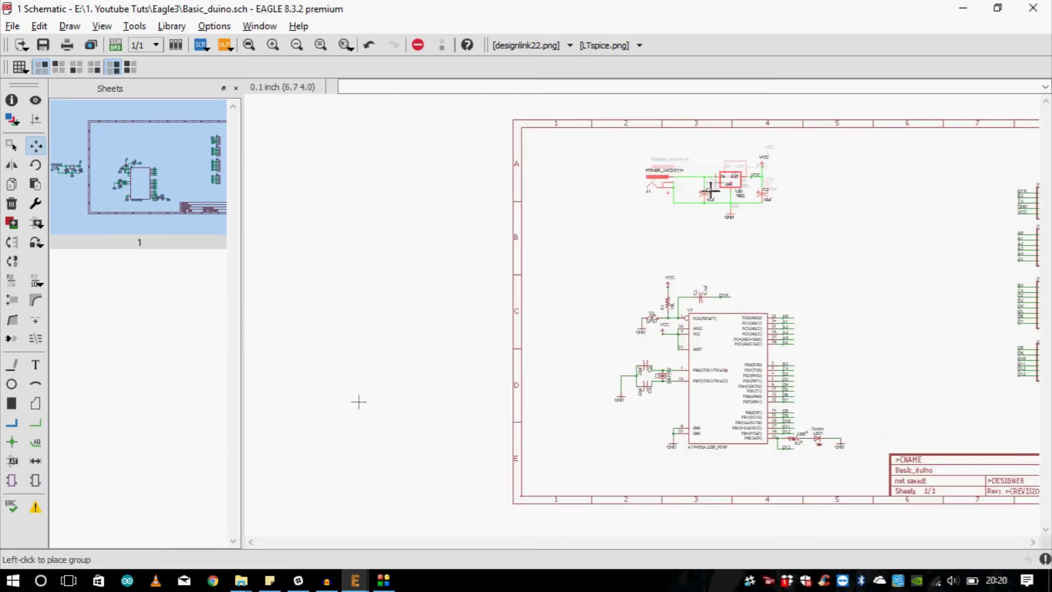
click(715, 188)
middle_drag(715, 188, 630, 211)
Shift the ATMEGA328P circuit as a group further down, near the frame's lower border beside the title block.
click(11, 145)
scroll(424, 260, down, 1)
drag(424, 260, 684, 468)
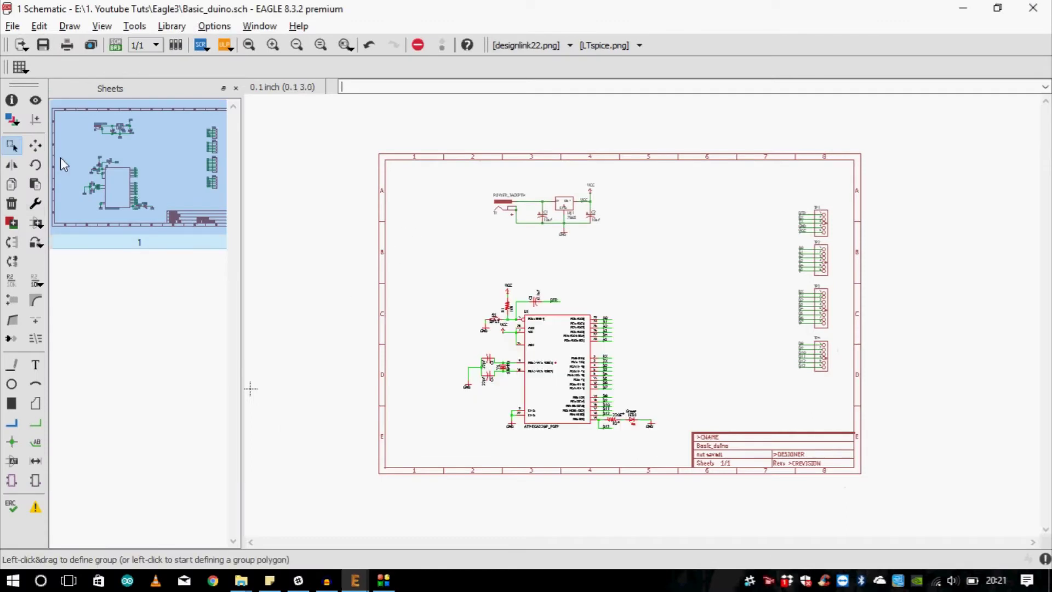
click(35, 145)
ctrl+right_click(554, 343)
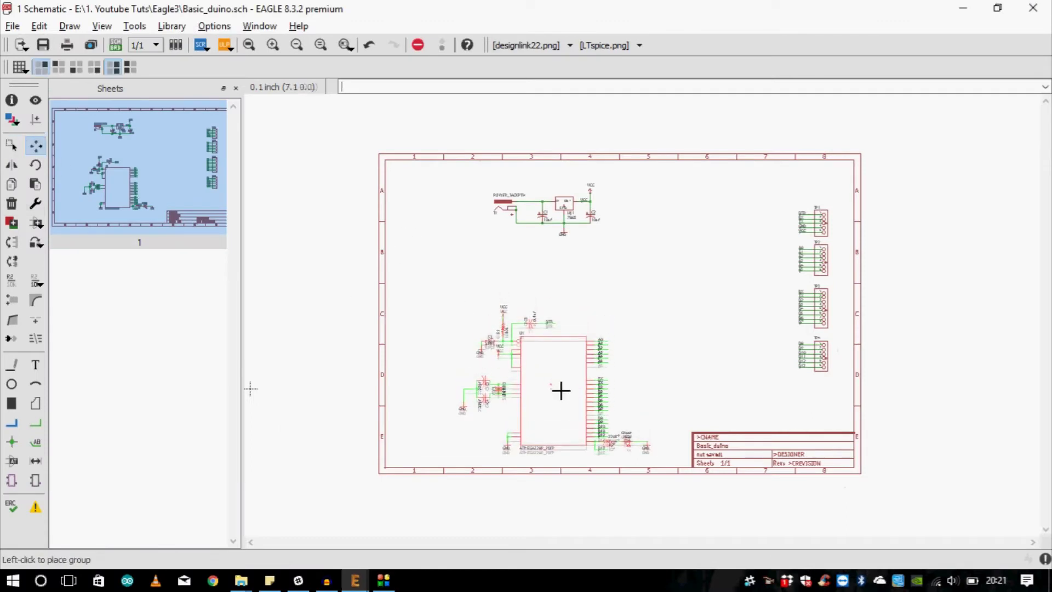
click(538, 372)
scroll(623, 185, down, 1)
scroll(844, 233, up, 1)
Reposition the power supply circuit as a group slightly left and down in the frame's upper left area.
click(11, 146)
drag(420, 182, 598, 263)
click(35, 145)
ctrl+right_click(519, 233)
click(11, 146)
drag(425, 177, 595, 258)
drag(533, 233, 404, 172)
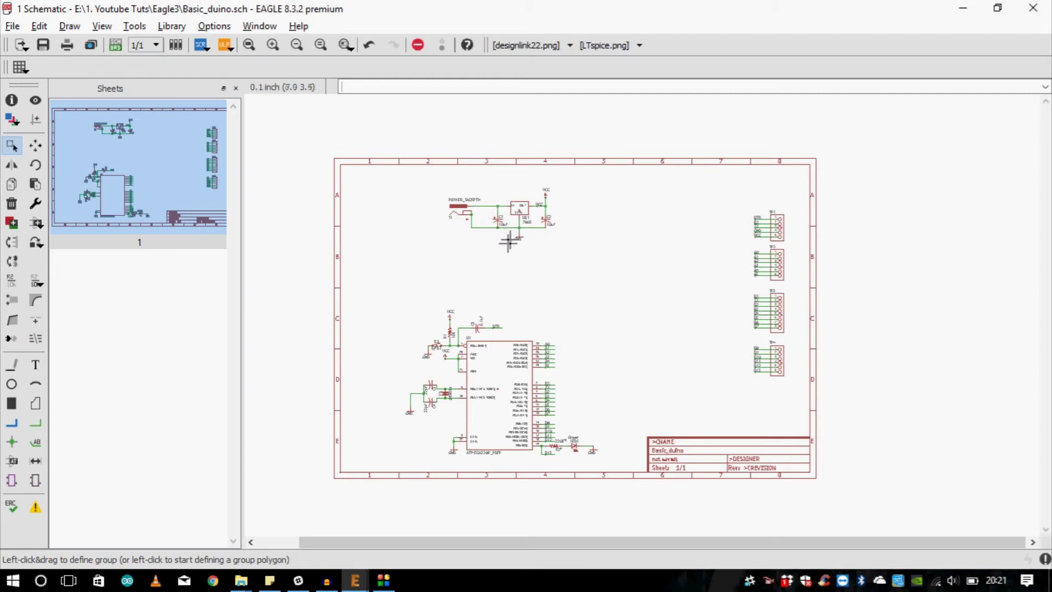
scroll(534, 201, up, 3)
click(35, 145)
scroll(508, 251, down, 3)
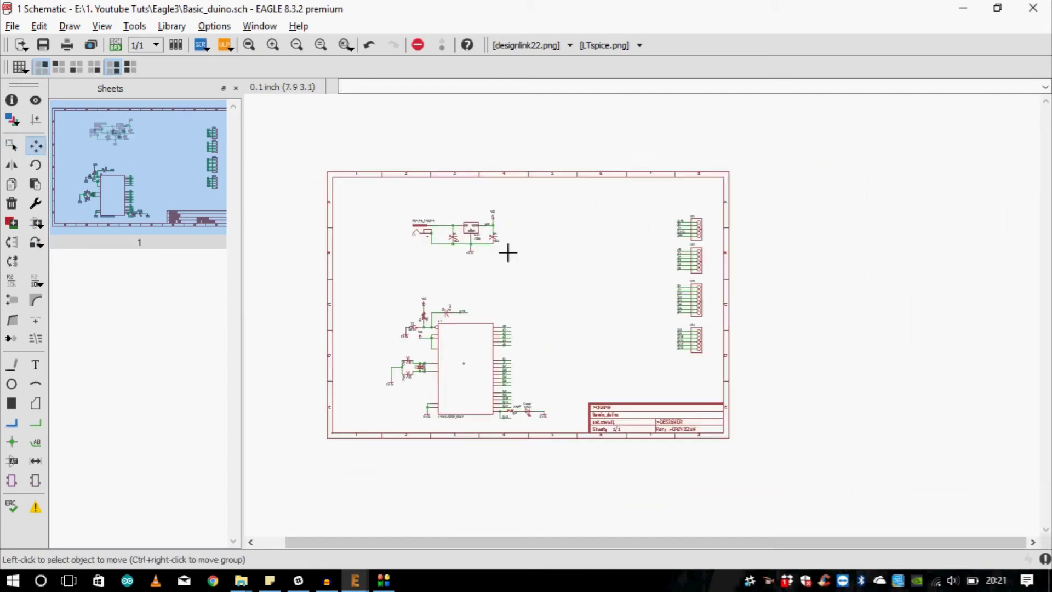
Move the four pin headers with their nets as a group inward from the frame's right border, above the title block.
click(11, 145)
drag(652, 207, 715, 386)
click(35, 145)
ctrl+right_click(691, 278)
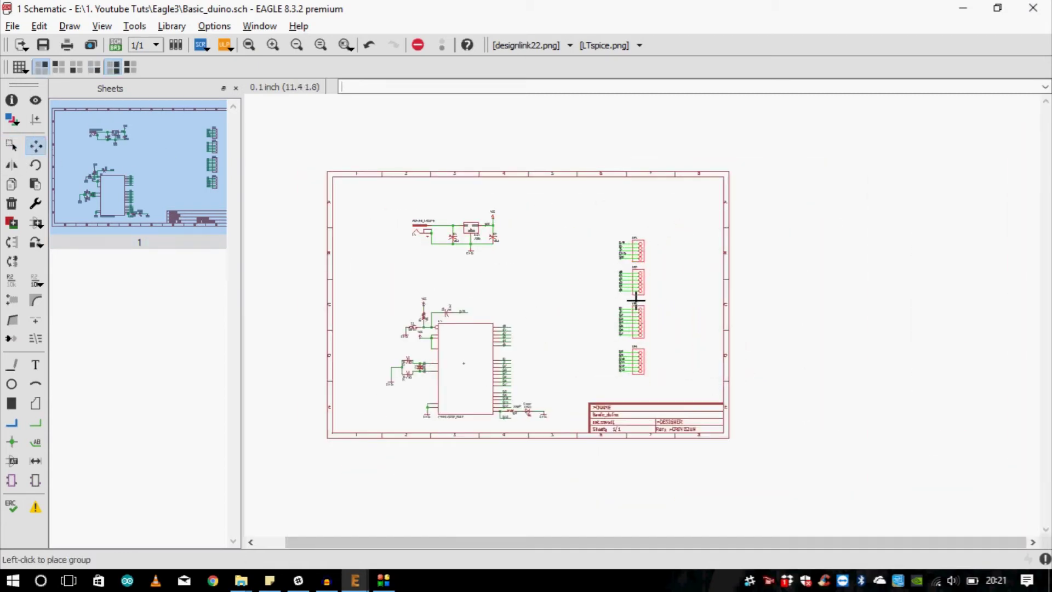
click(633, 299)
scroll(485, 415, up, 1)
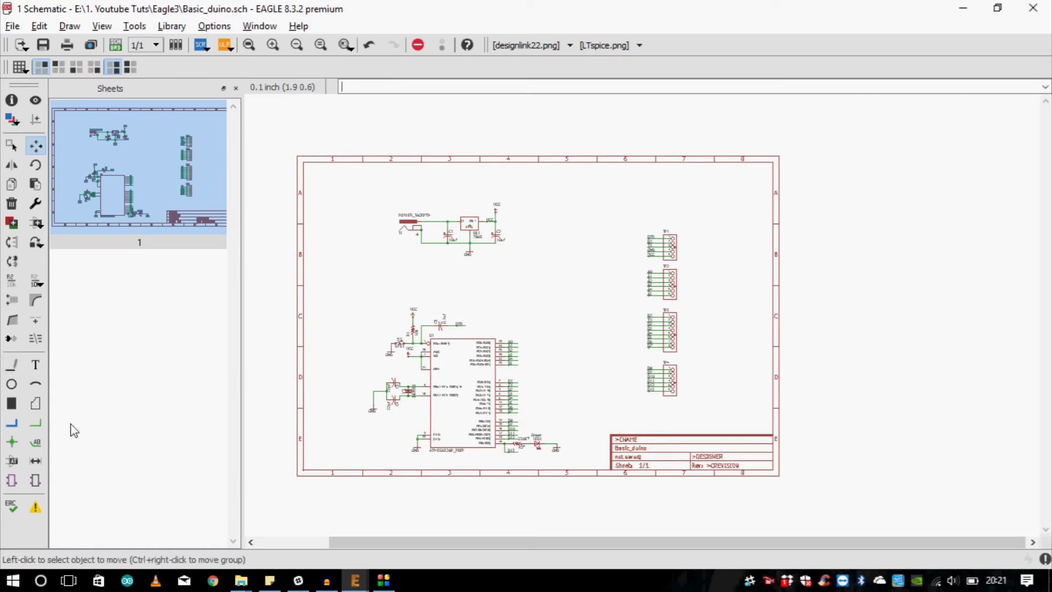
Set up the Line tool on layer 94 Symbols with the longdash style.
click(11, 365)
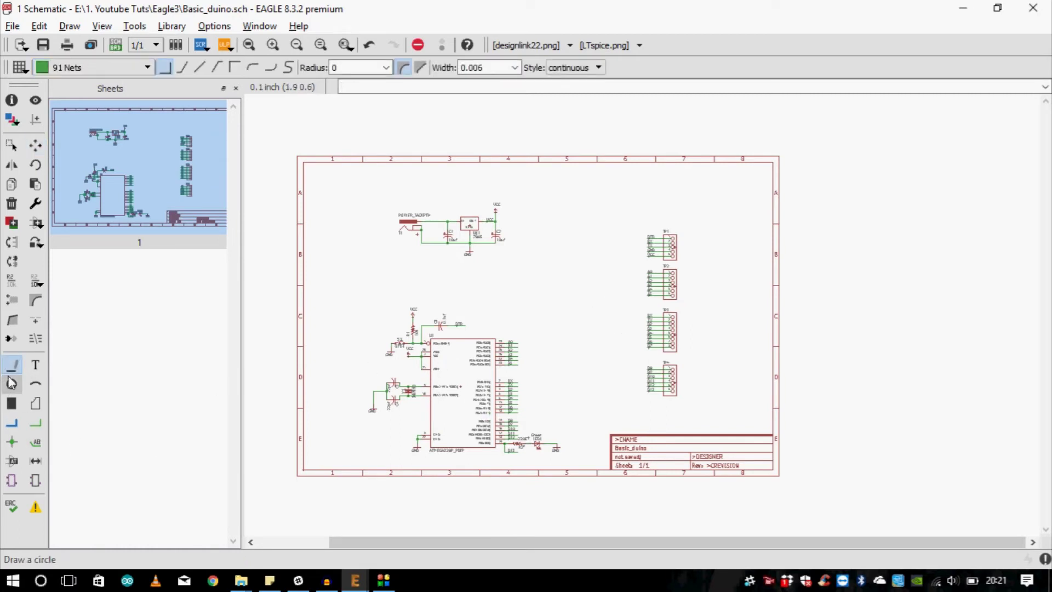
click(147, 67)
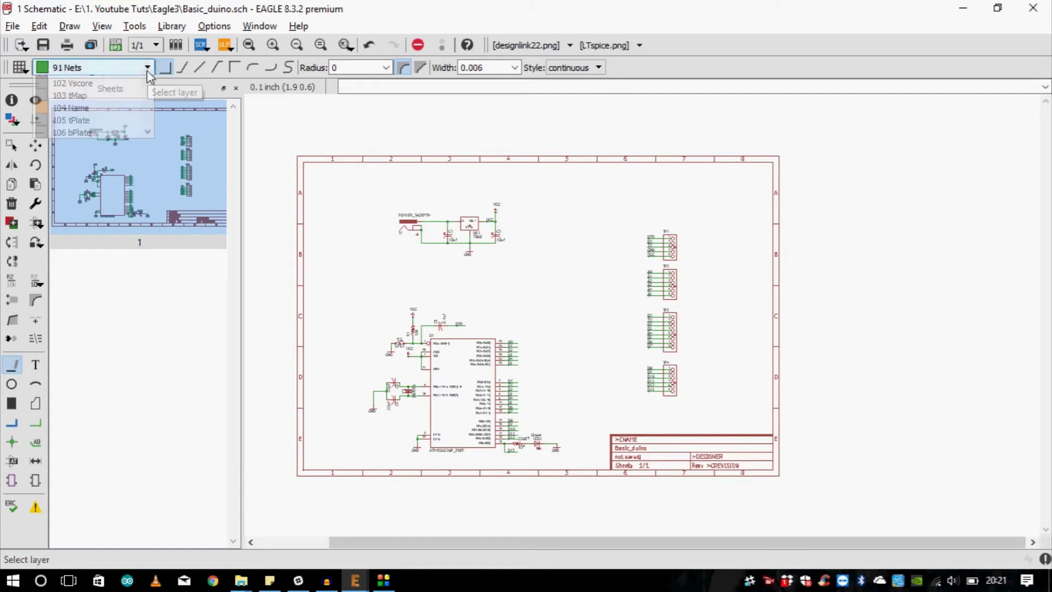
click(104, 135)
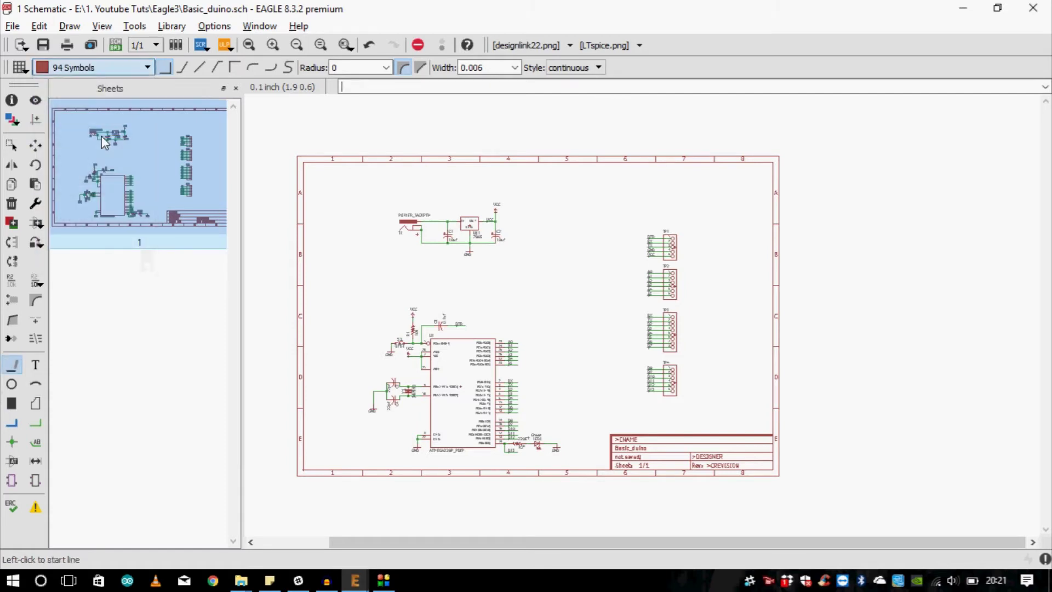
click(575, 67)
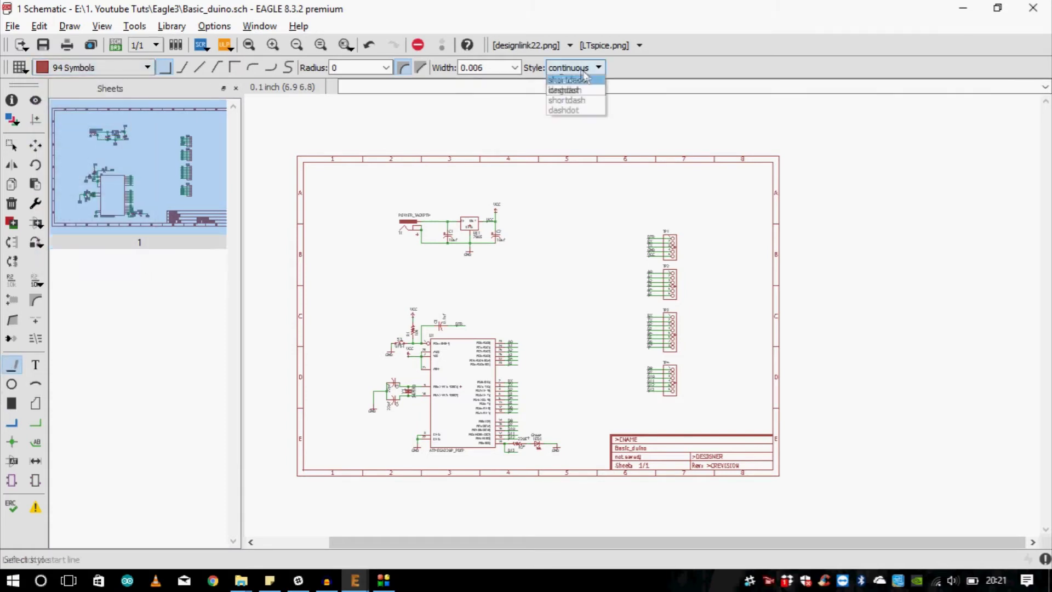
click(582, 91)
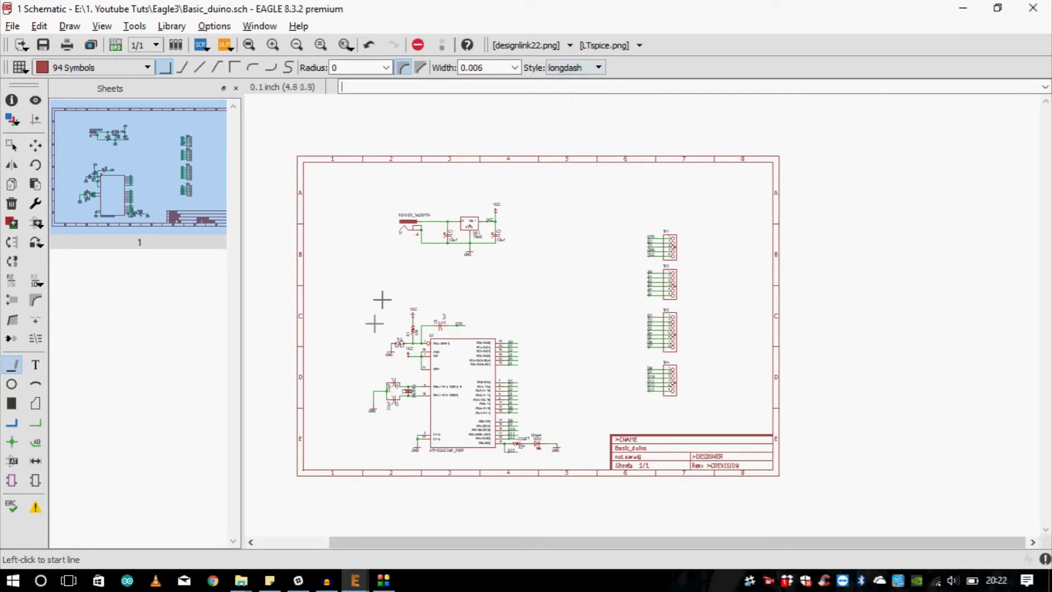
Draw a vertical dashed line from the title block's upper-left corner to the frame's upper border, separating the pin headers from the circuits.
scroll(539, 259, up, 1)
scroll(622, 493, up, 4)
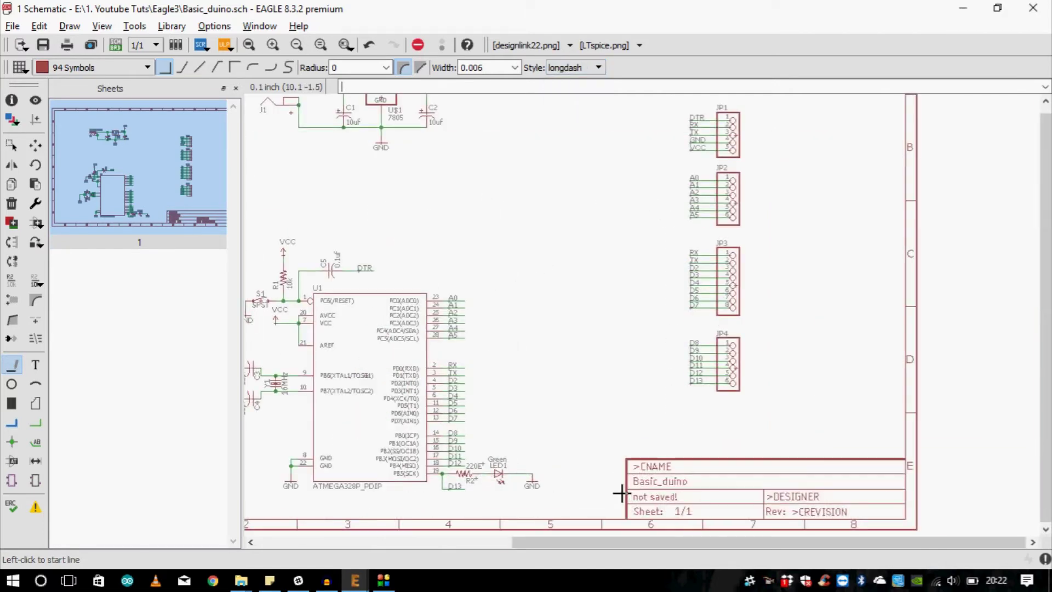
scroll(630, 290, down, 3)
scroll(630, 373, up, 3)
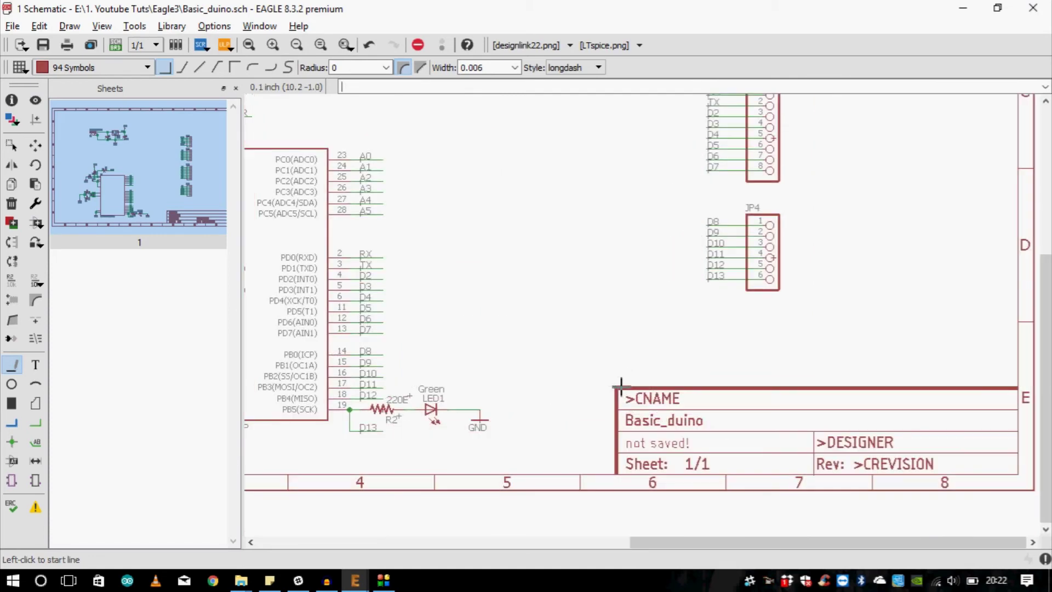
click(614, 386)
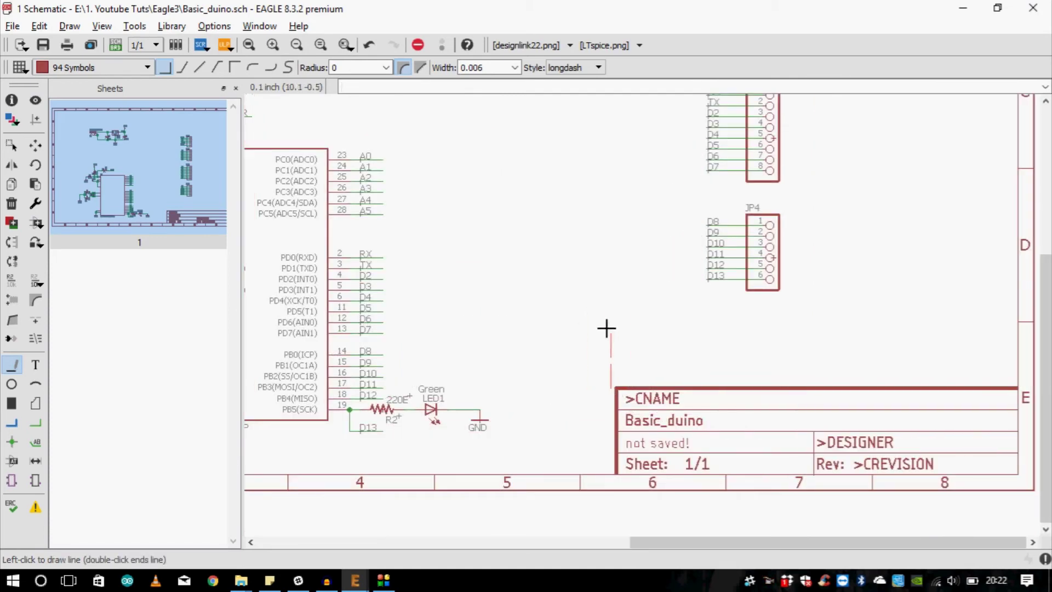
key(Escape)
scroll(607, 391, up, 4)
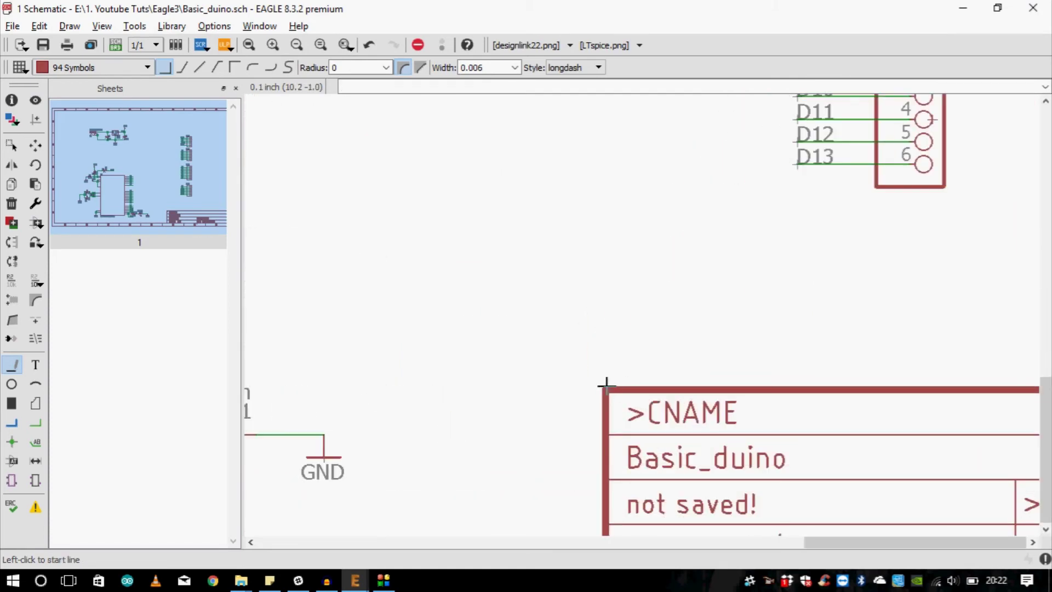
scroll(623, 310, down, 8)
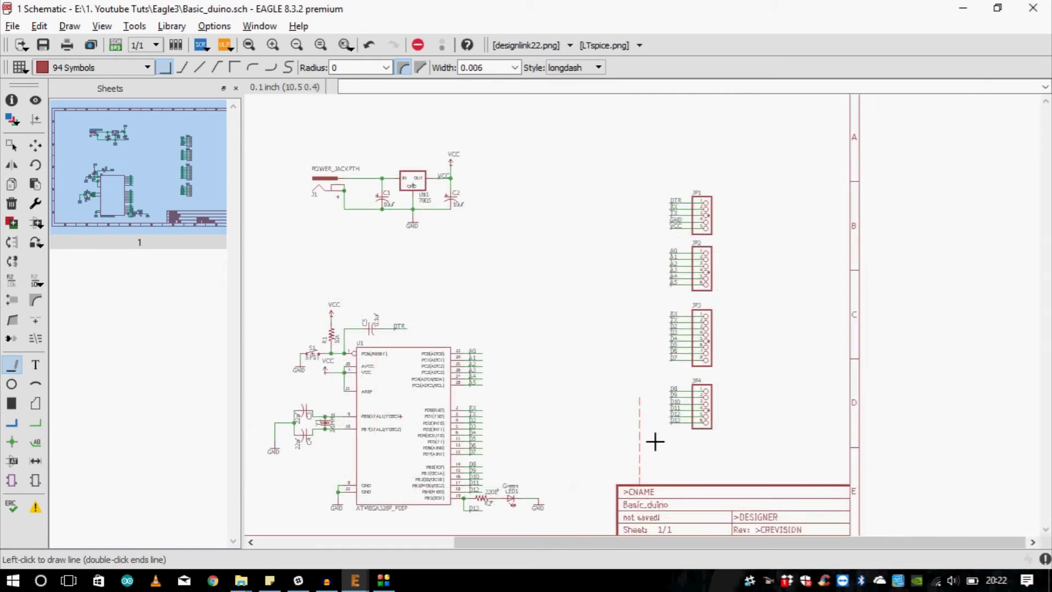
scroll(641, 324, up, 8)
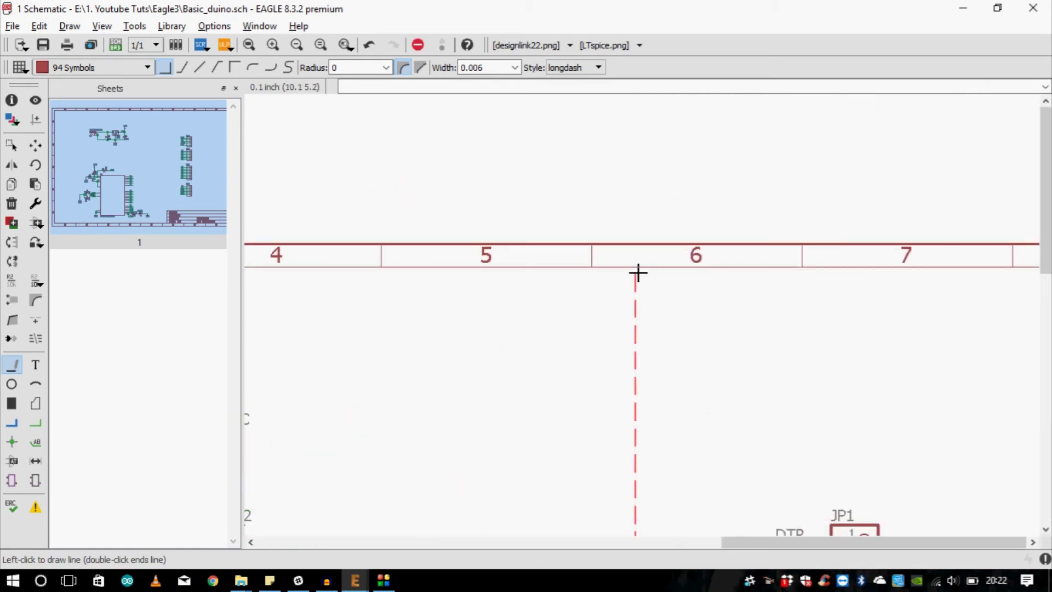
double_click(636, 269)
Draw a horizontal dashed line from the frame's left border to the vertical divider, between the power supply and ATMEGA328P circuits.
scroll(660, 283, down, 6)
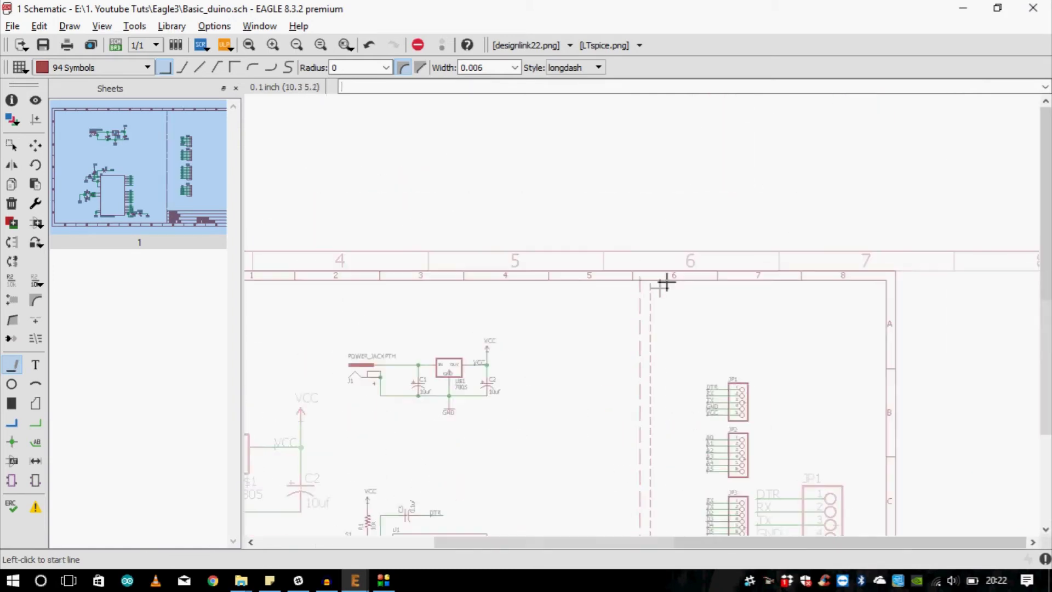
scroll(434, 347, up, 4)
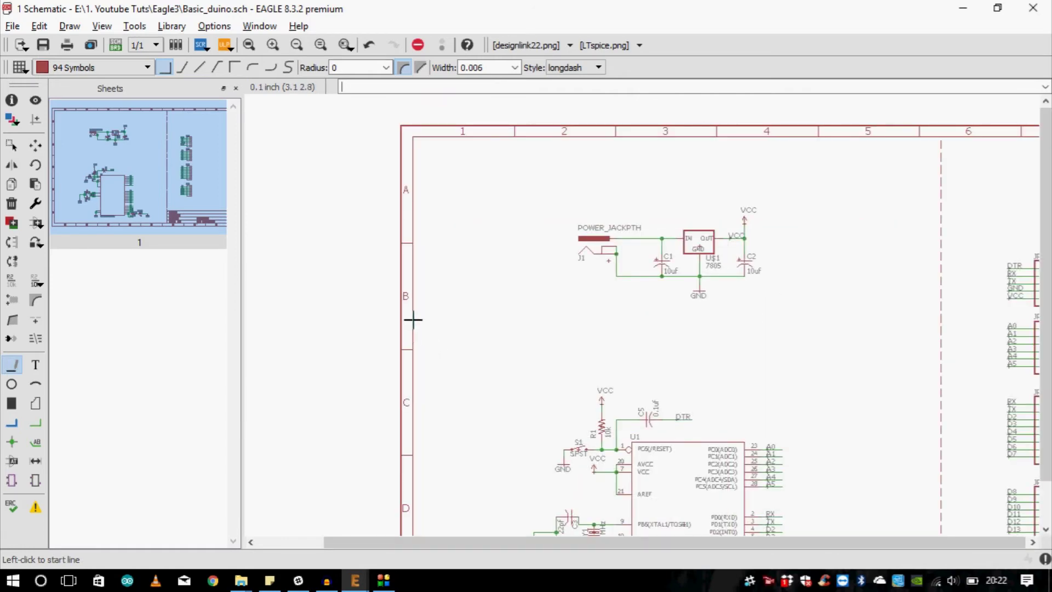
scroll(893, 314, up, 4)
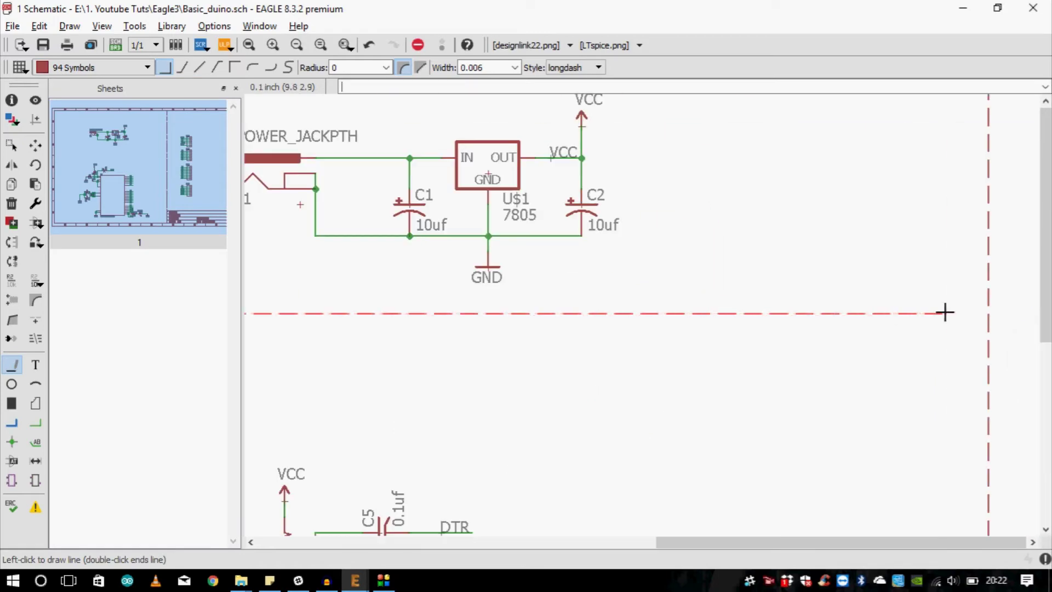
double_click(984, 314)
scroll(876, 304, down, 8)
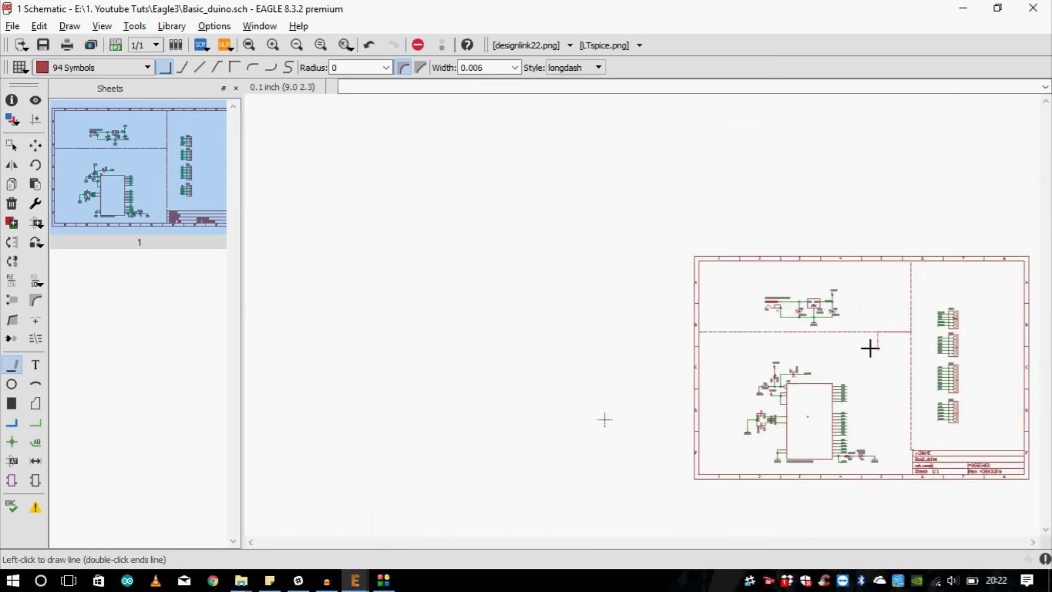
scroll(892, 245, up, 3)
scroll(810, 263, down, 5)
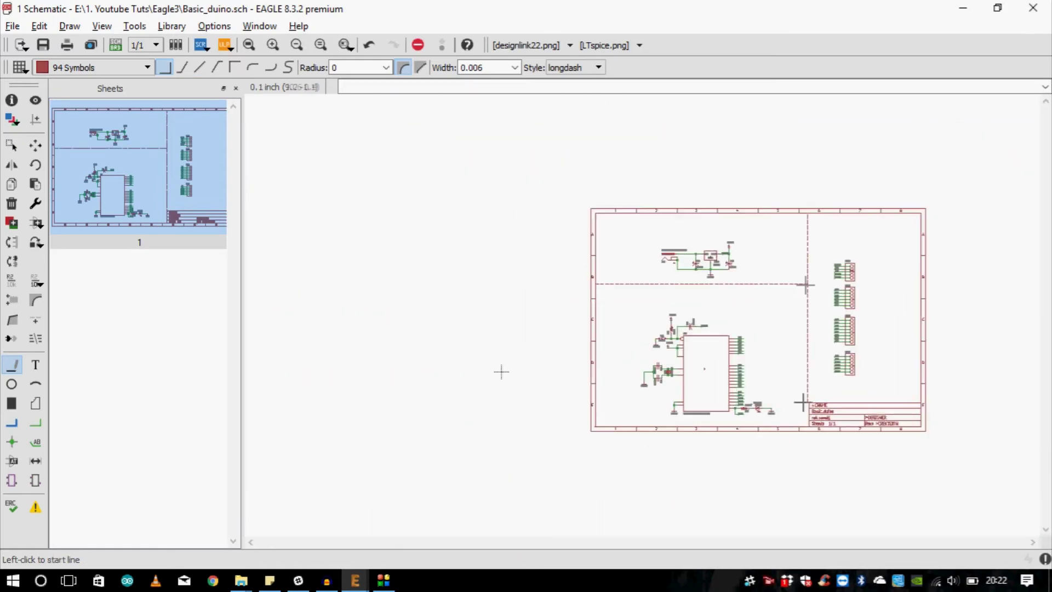
Create a text label reading "POWER MODULE" on layer 94 Symbols.
scroll(900, 266, up, 3)
scroll(665, 250, down, 1)
click(35, 364)
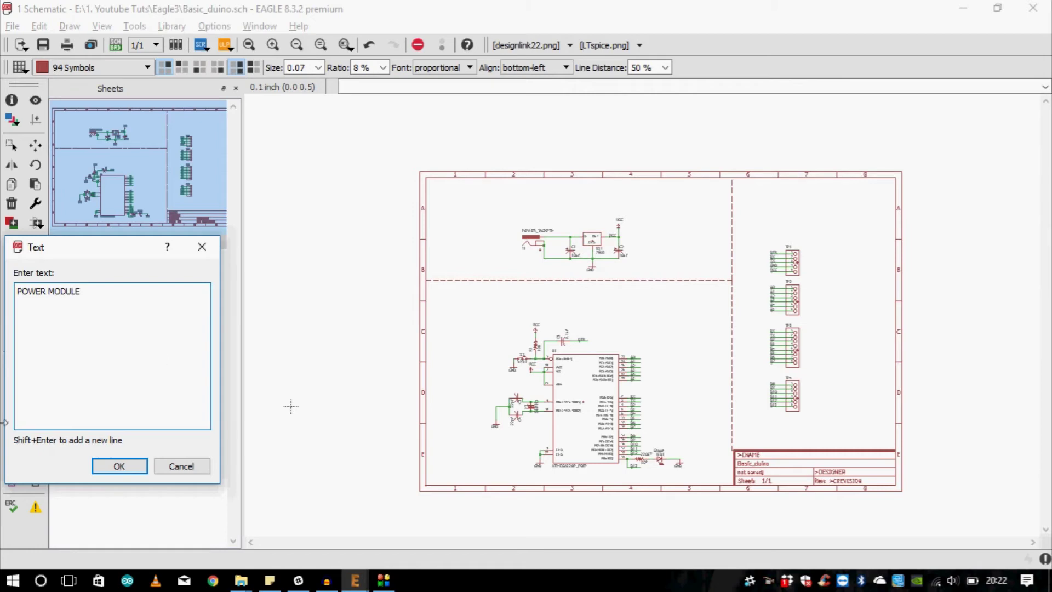
click(120, 467)
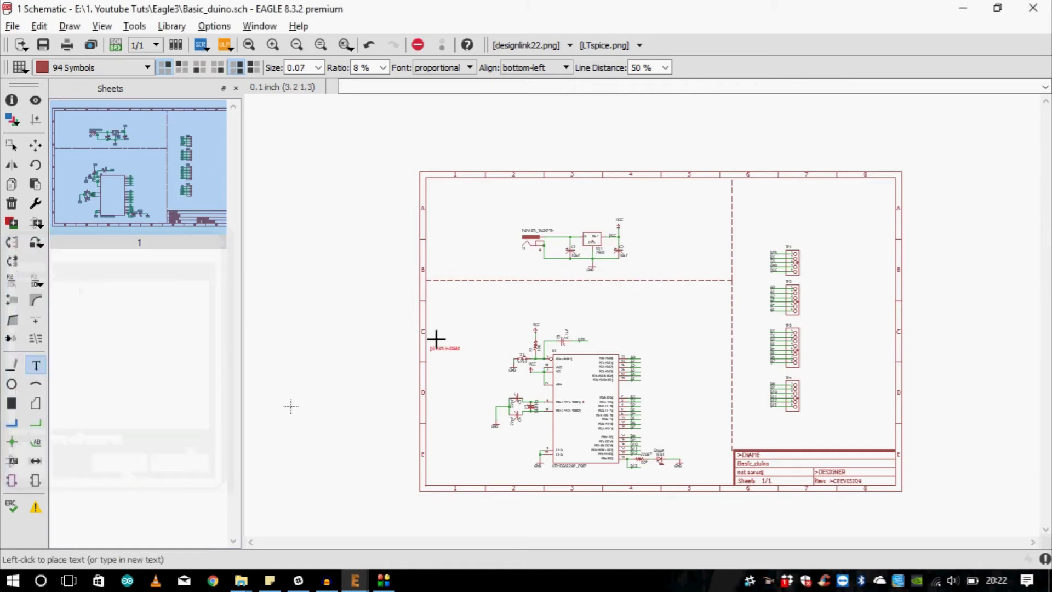
Set the size of the POWER MODULE label to 0.254.
scroll(544, 196, up, 6)
scroll(523, 208, down, 3)
scroll(599, 211, up, 4)
scroll(590, 214, down, 2)
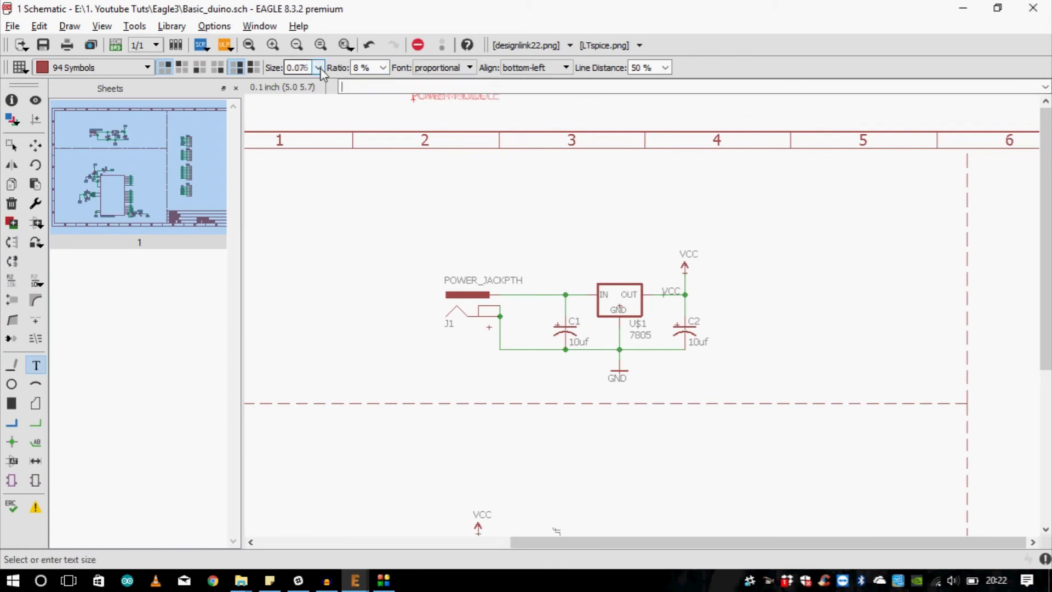
scroll(321, 69, down, 3)
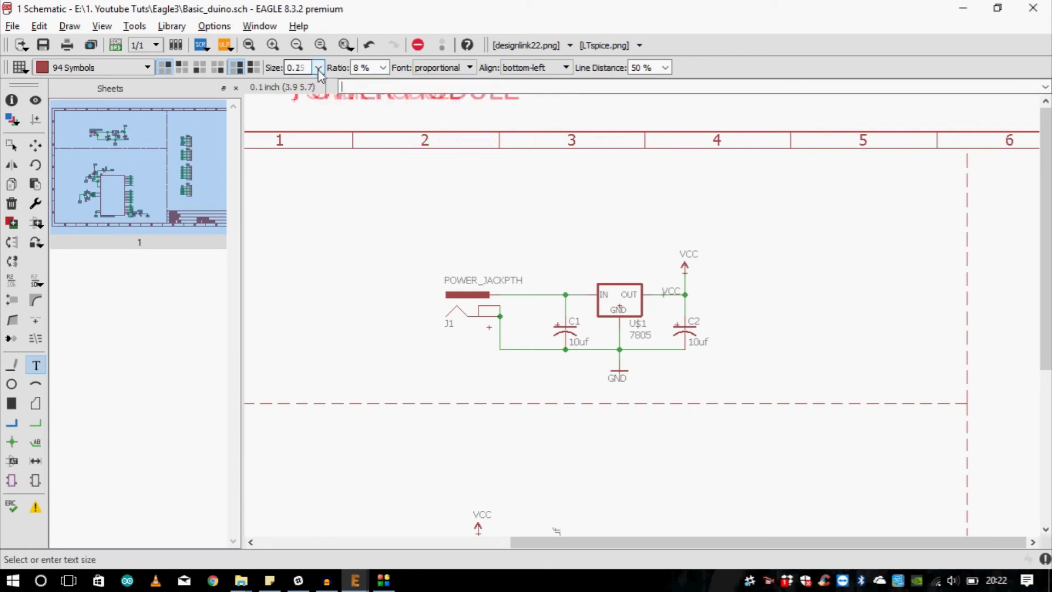
scroll(403, 228, down, 2)
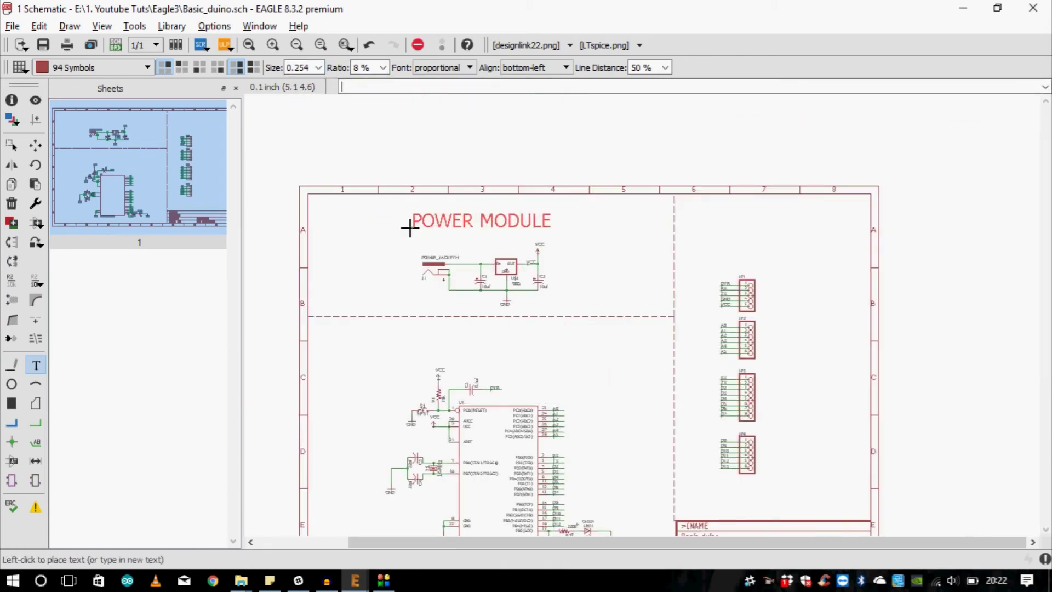
Change the label font to vector and place the POWER MODULE title above the power supply circuit.
scroll(410, 228, up, 2)
scroll(444, 67, down, 1)
scroll(444, 69, up, 2)
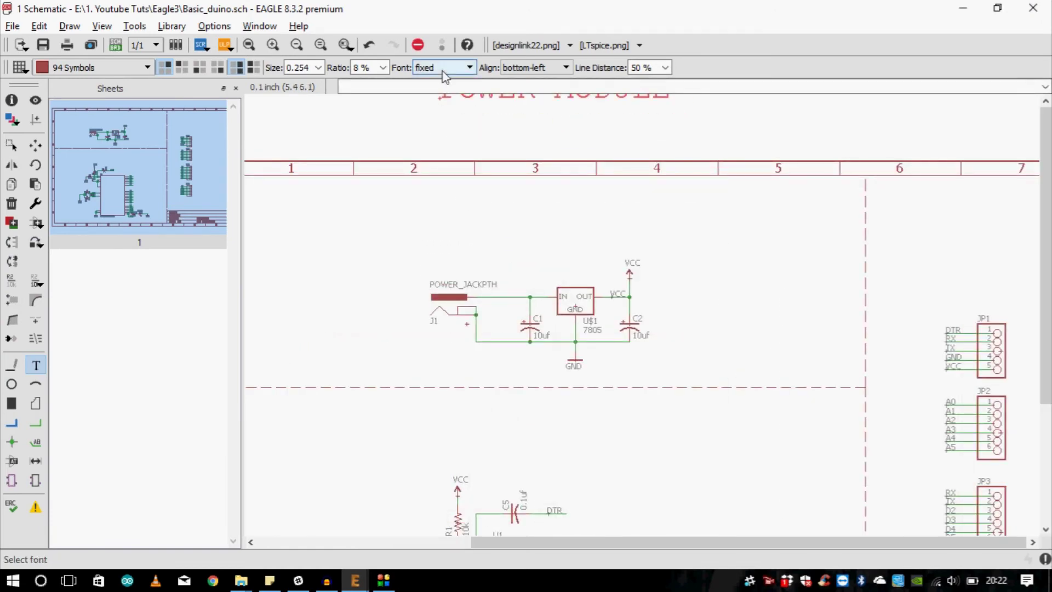
scroll(444, 222, up, 1)
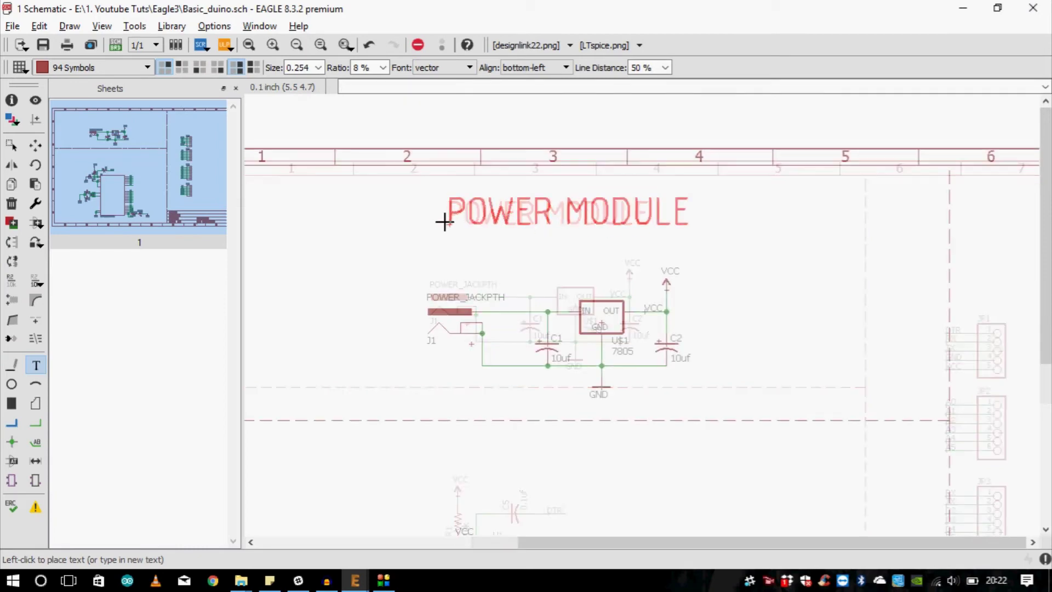
click(435, 216)
Create a text label reading "JUMPERS AND PROGRAMMING" for the pin header section.
scroll(337, 295, down, 2)
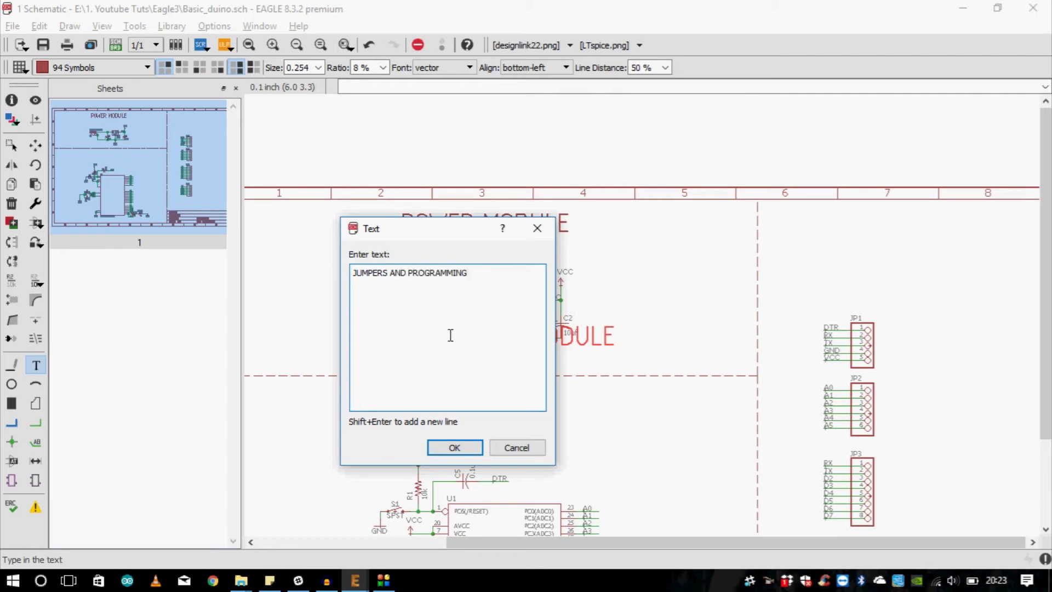
click(454, 448)
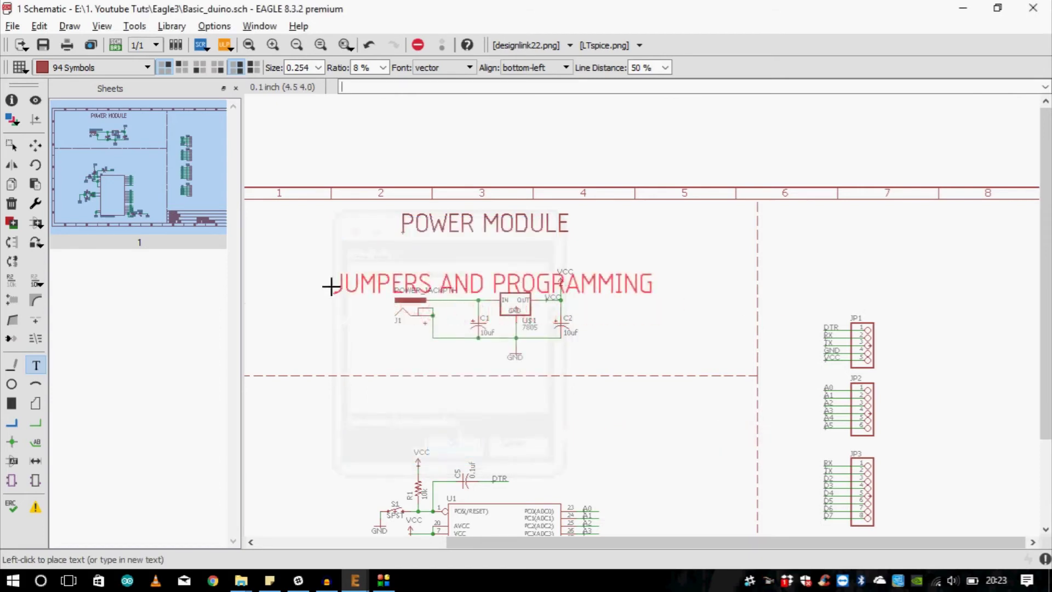
scroll(575, 263, down, 3)
scroll(592, 259, up, 2)
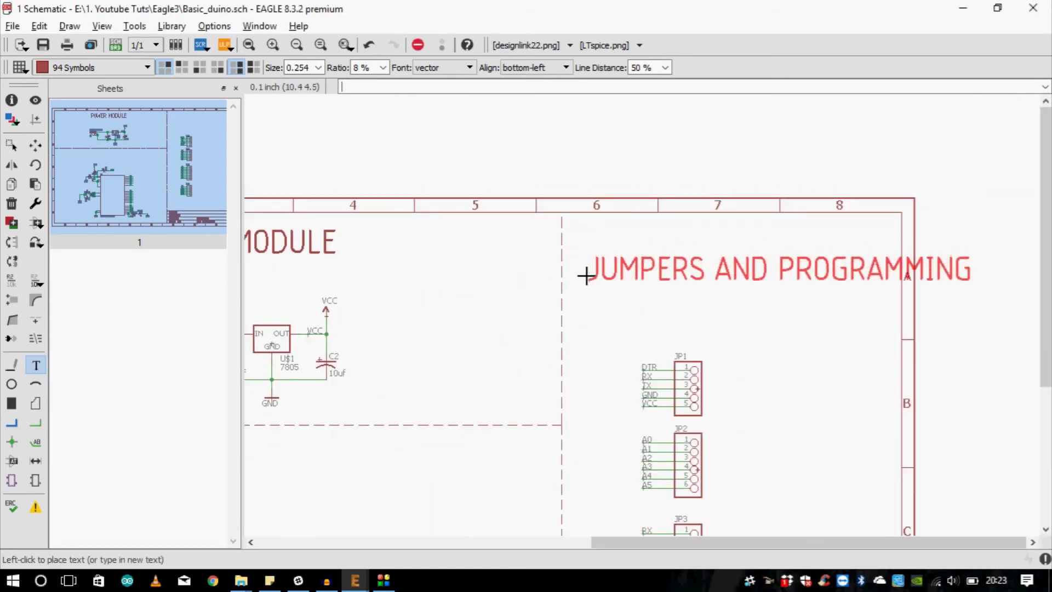
click(584, 275)
Reword the label as "JUMPERS &" and "PROGRAMMING" on two lines, and place it above the pin headers.
click(547, 218)
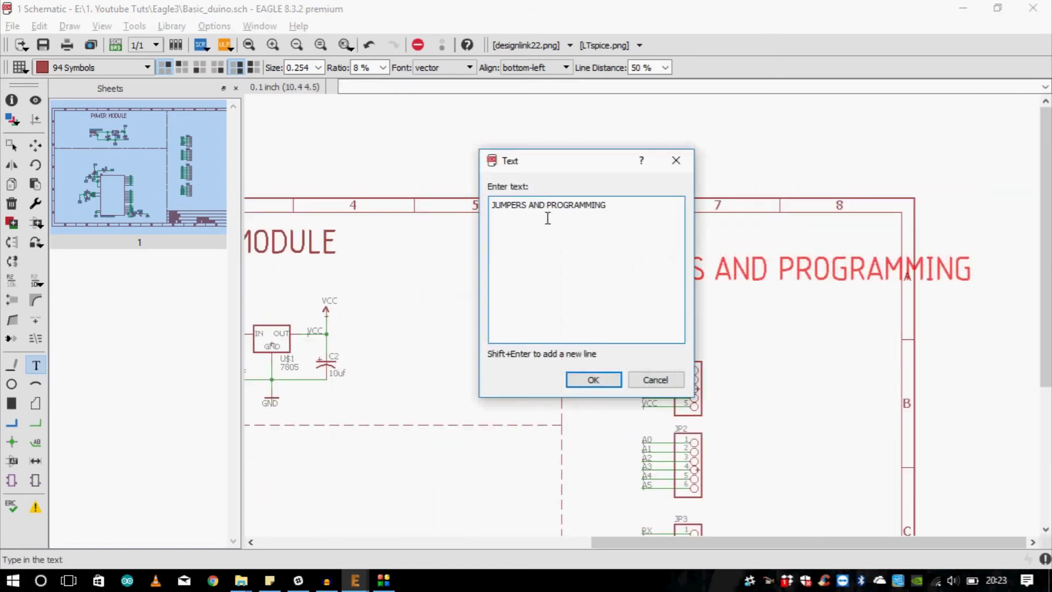
key(shift+Return)
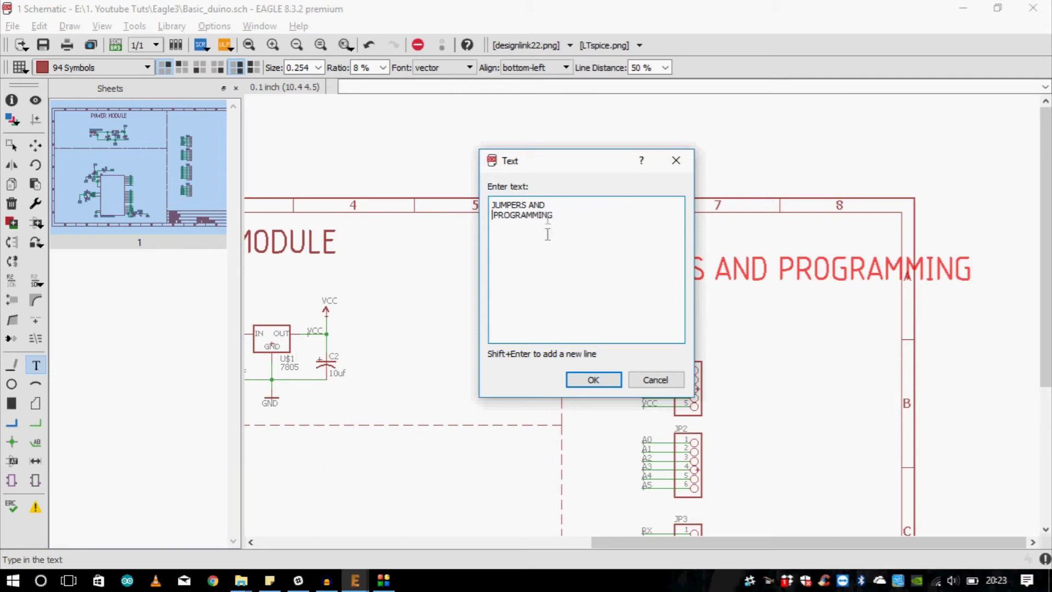
key(Delete)
click(596, 379)
click(650, 298)
Add a "MICROCONTROLLER MODULE" title above the ATMEGA328P circuit, just below the horizontal divider, and end text placement.
scroll(744, 283, down, 4)
key(Escape)
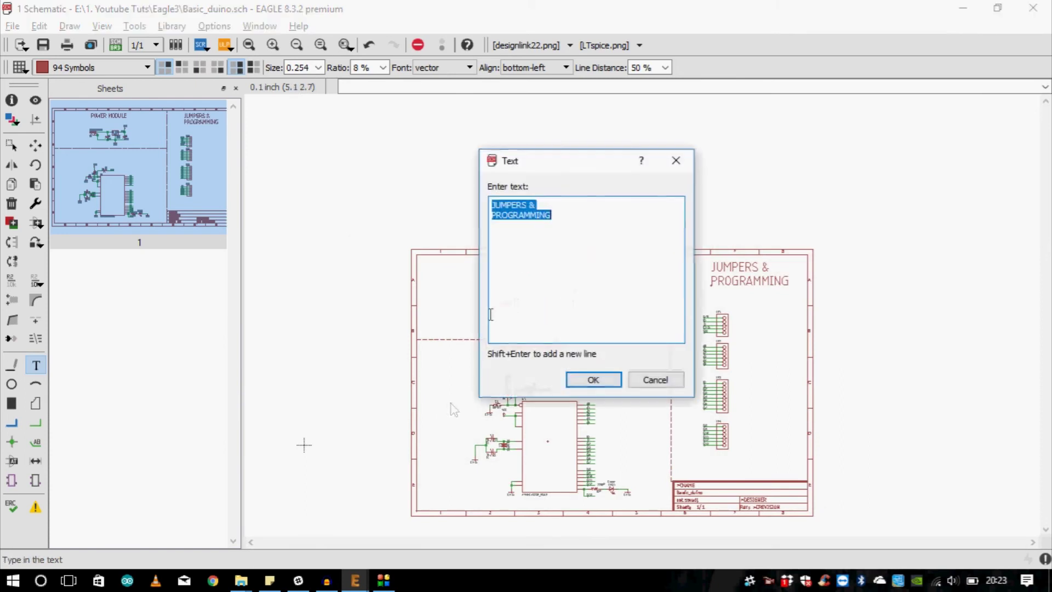
text(mIC)
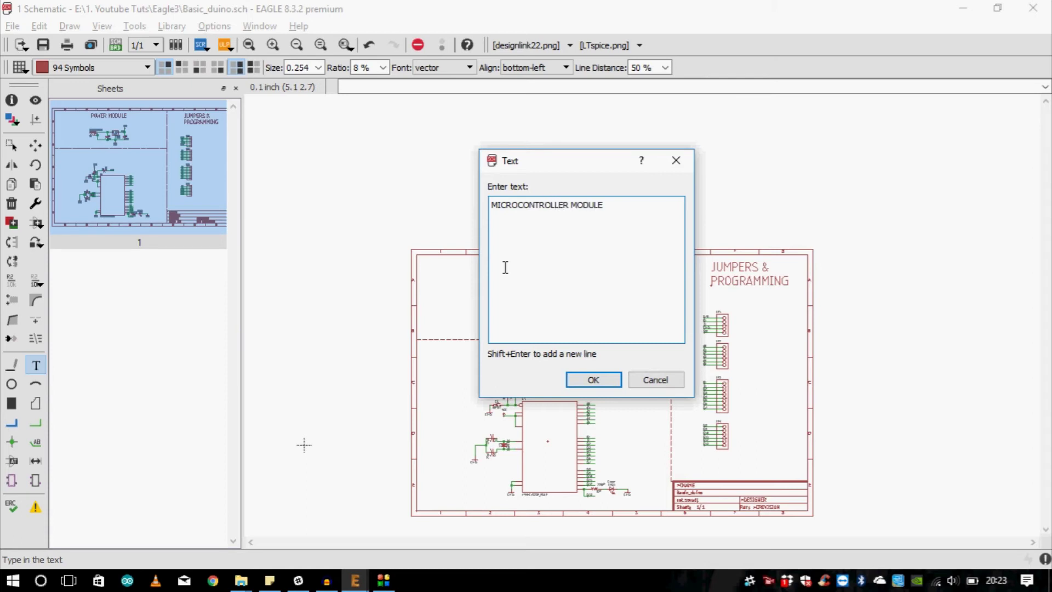
click(594, 380)
scroll(467, 350, up, 3)
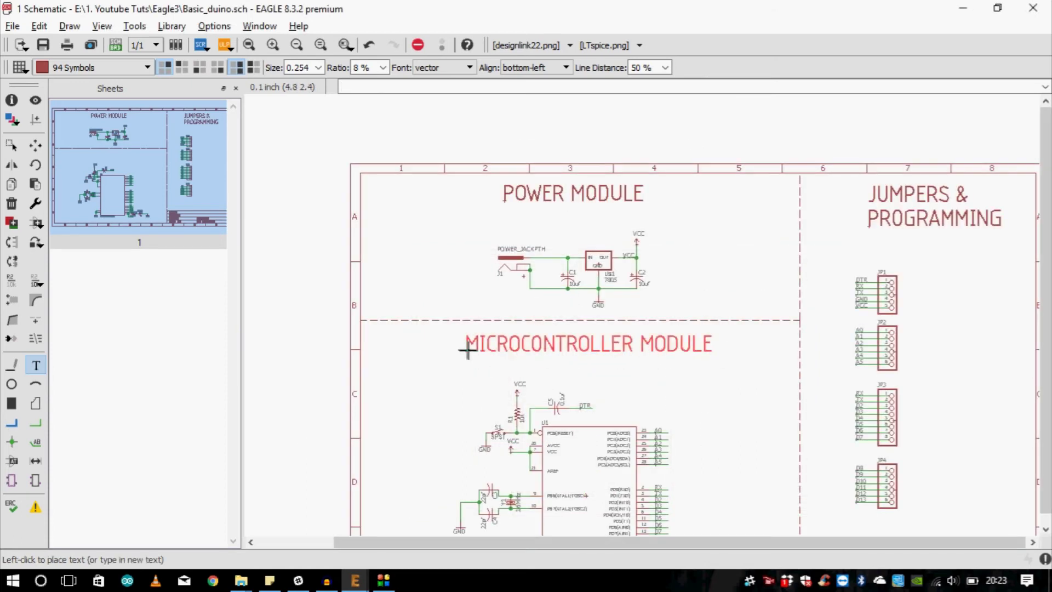
scroll(458, 352, up, 2)
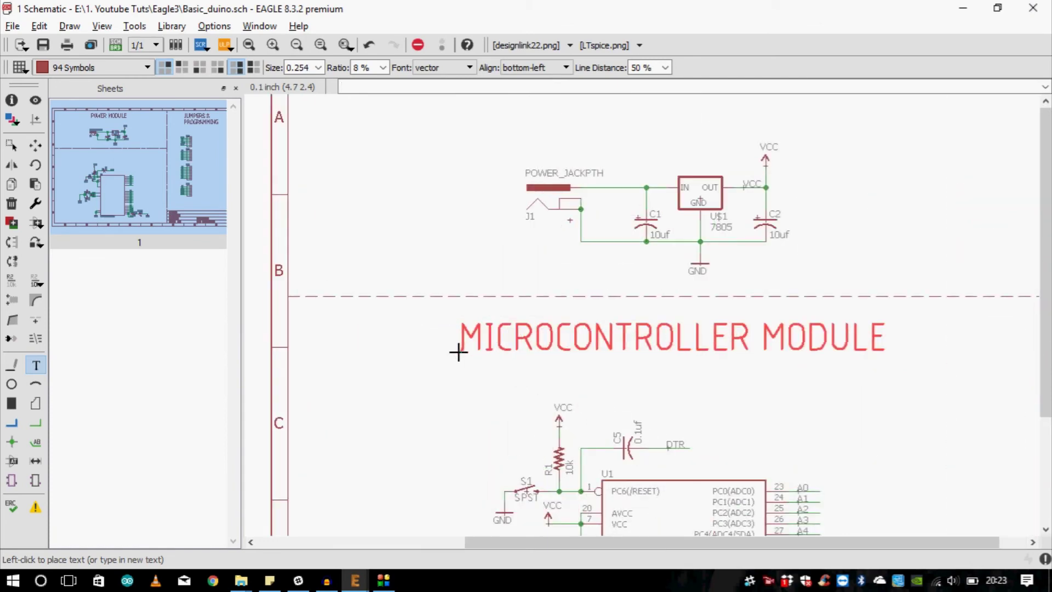
click(458, 352)
scroll(458, 352, down, 5)
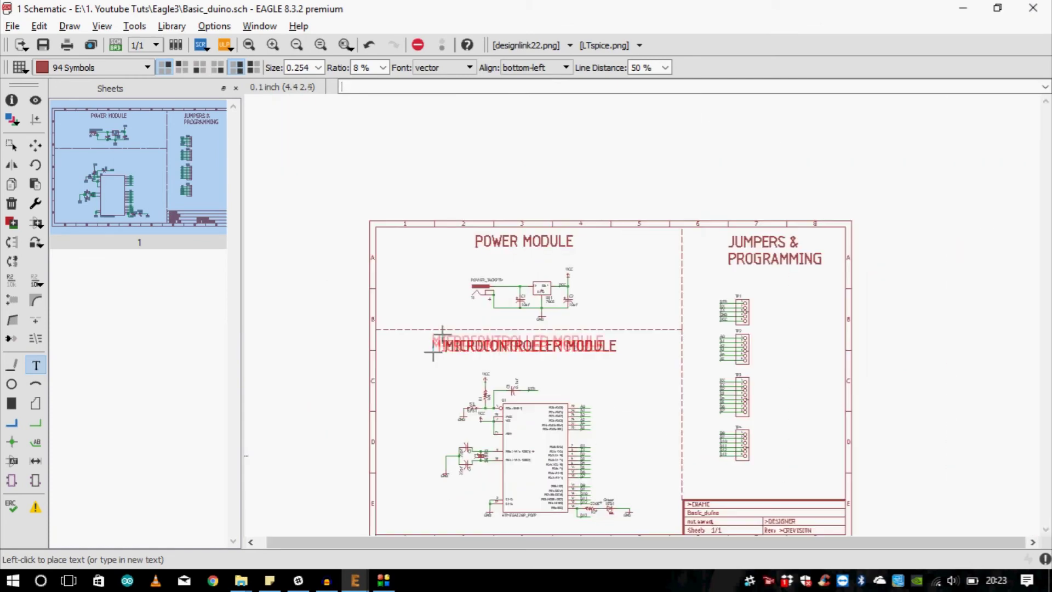
scroll(253, 392, up, 1)
scroll(495, 427, up, 2)
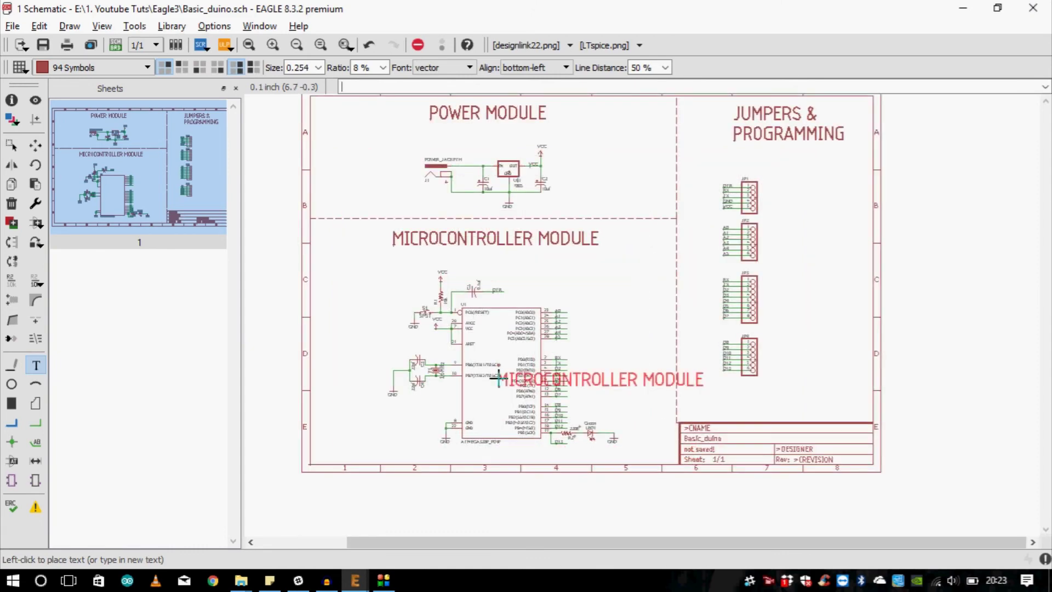
key(Escape)
click(559, 508)
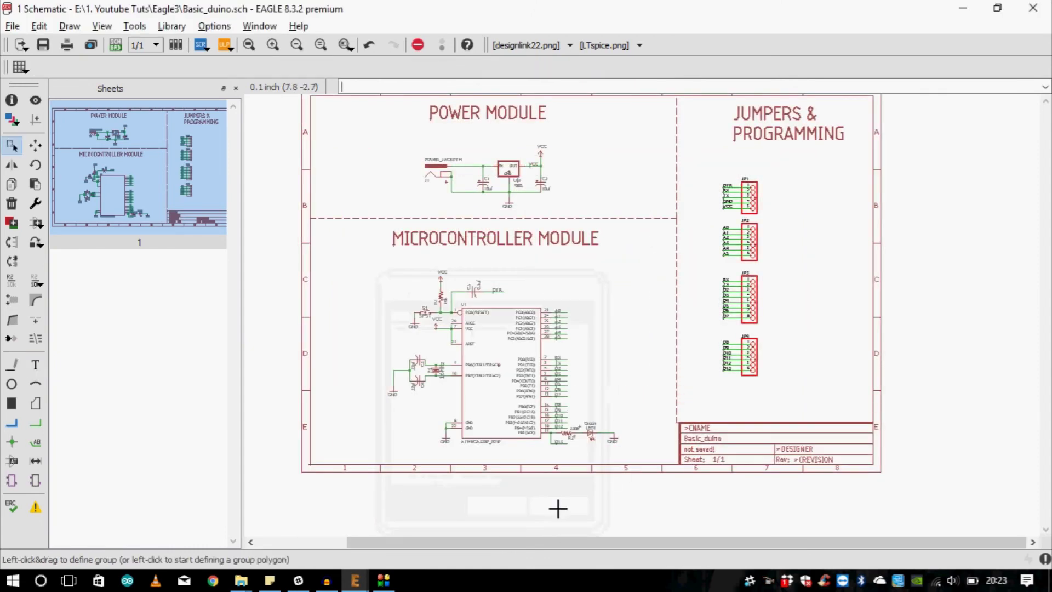
Group the entire framed schematic, move it so the frame's lower-left corner sits at the origin, and save the file.
scroll(625, 428, down, 1)
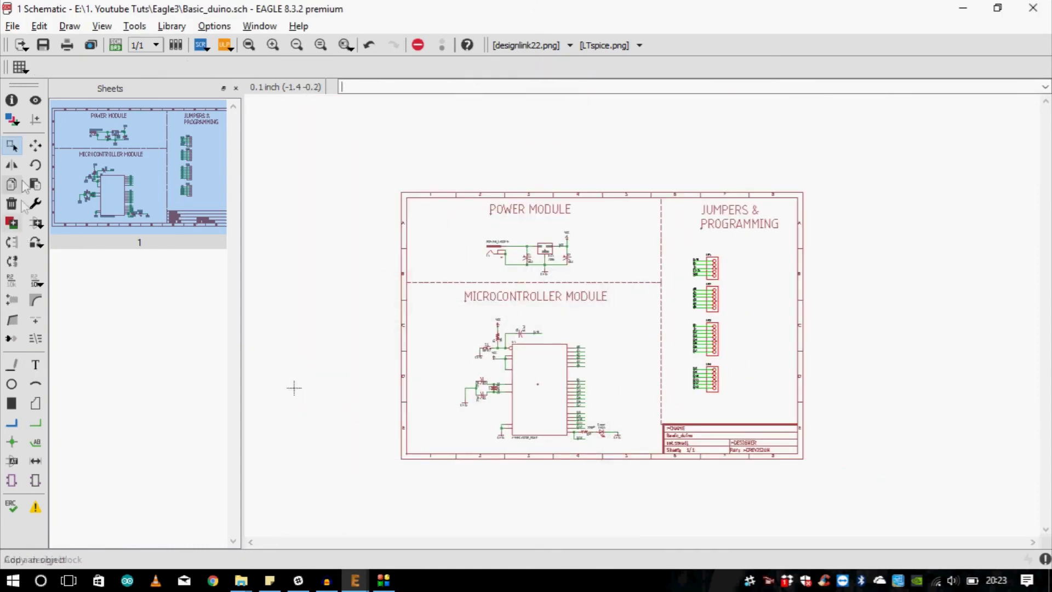
drag(351, 156, 908, 498)
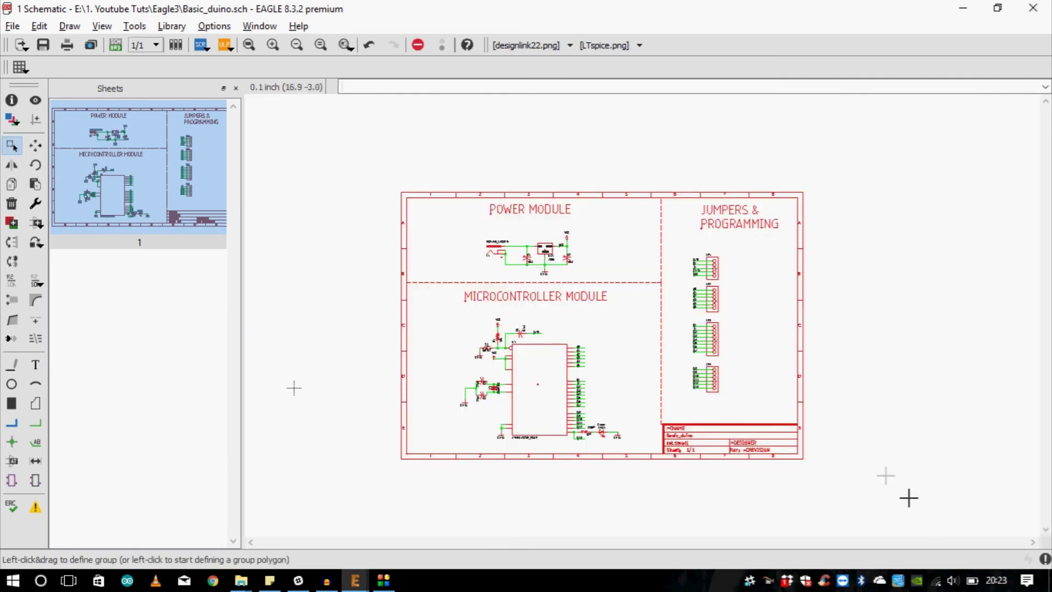
click(35, 145)
ctrl+right_click(592, 367)
click(591, 324)
scroll(702, 505, up, 2)
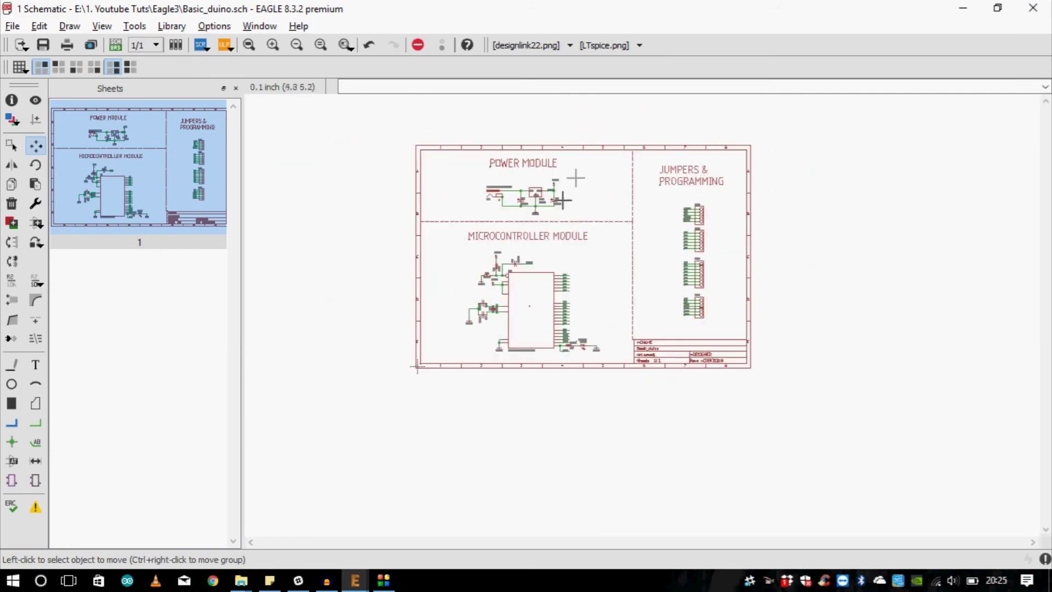
scroll(599, 209, up, 2)
key(ctrl+s)
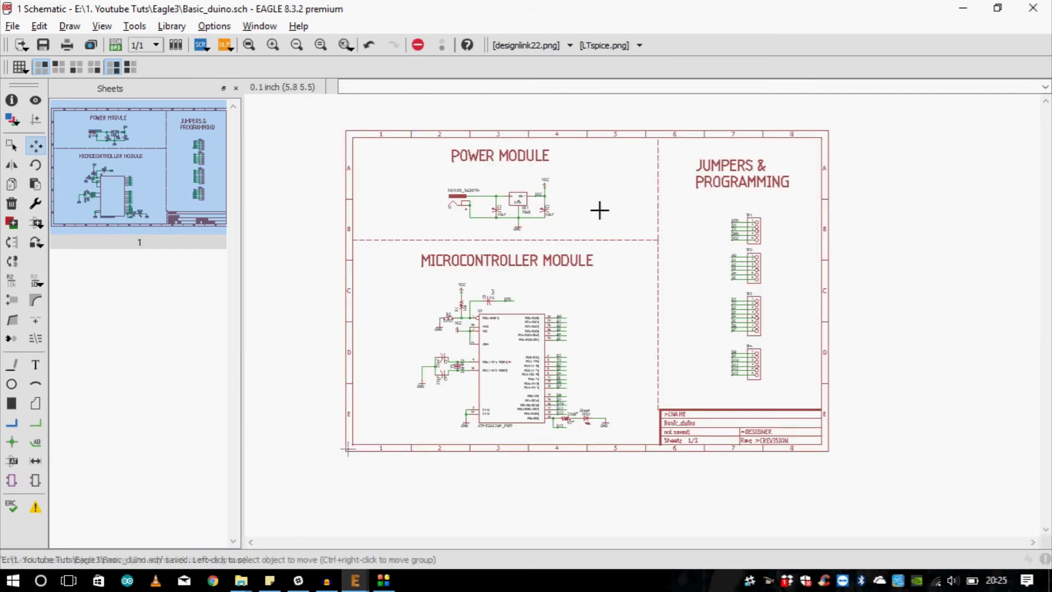
Narrow the sheet preview pane to enlarge the drawing area and look over the complete framed schematic.
scroll(630, 252, up, 2)
scroll(631, 254, down, 2)
scroll(367, 331, up, 1)
scroll(508, 272, down, 2)
scroll(598, 154, up, 2)
drag(244, 358, 128, 357)
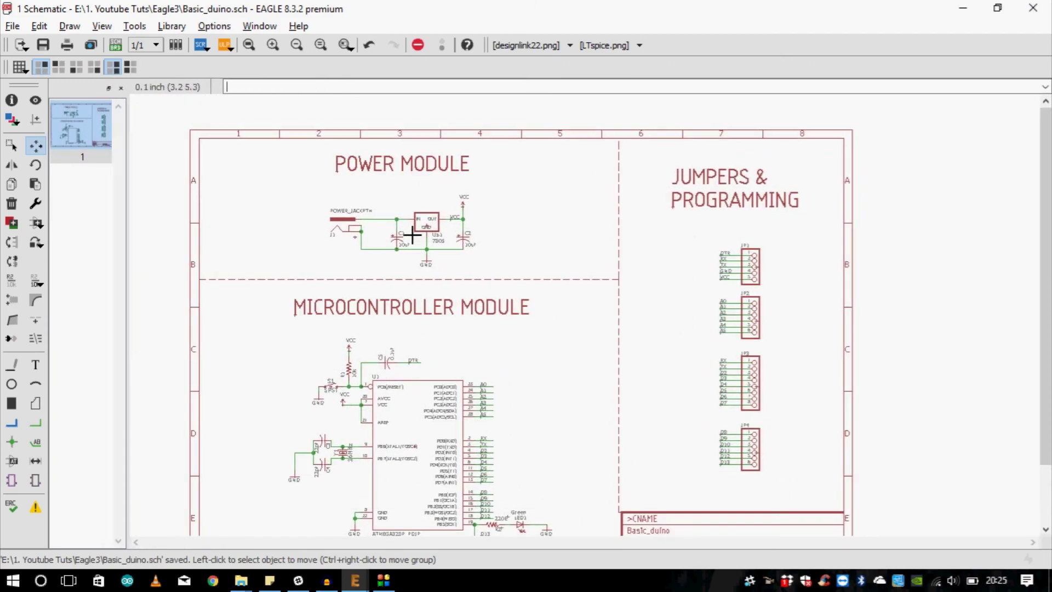
scroll(462, 198, down, 1)
scroll(291, 501, up, 1)
scroll(296, 498, down, 1)
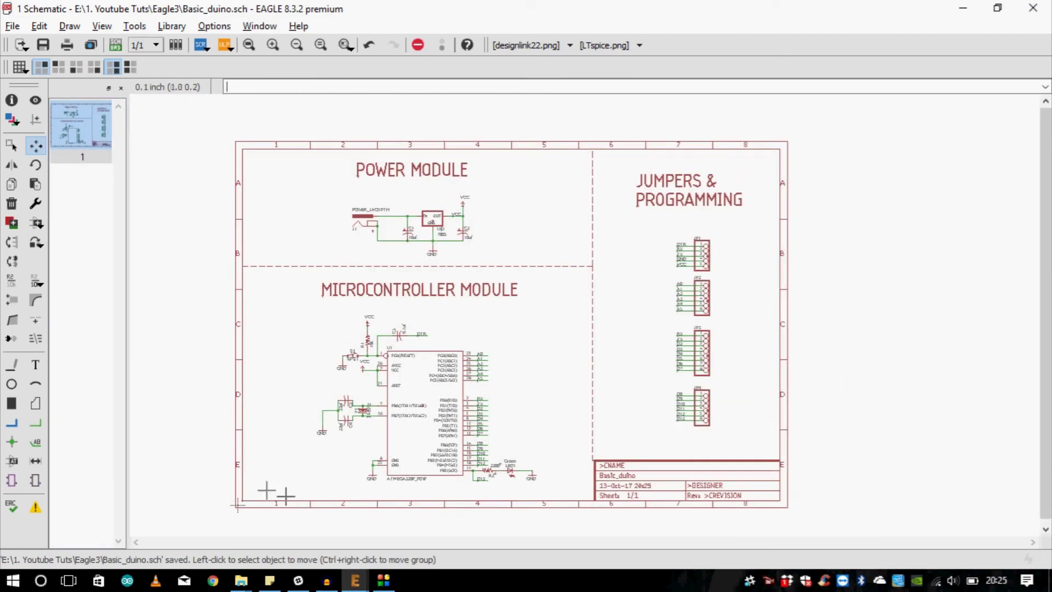
Open the print settings for the schematic and set the scale factor to 1.
click(12, 26)
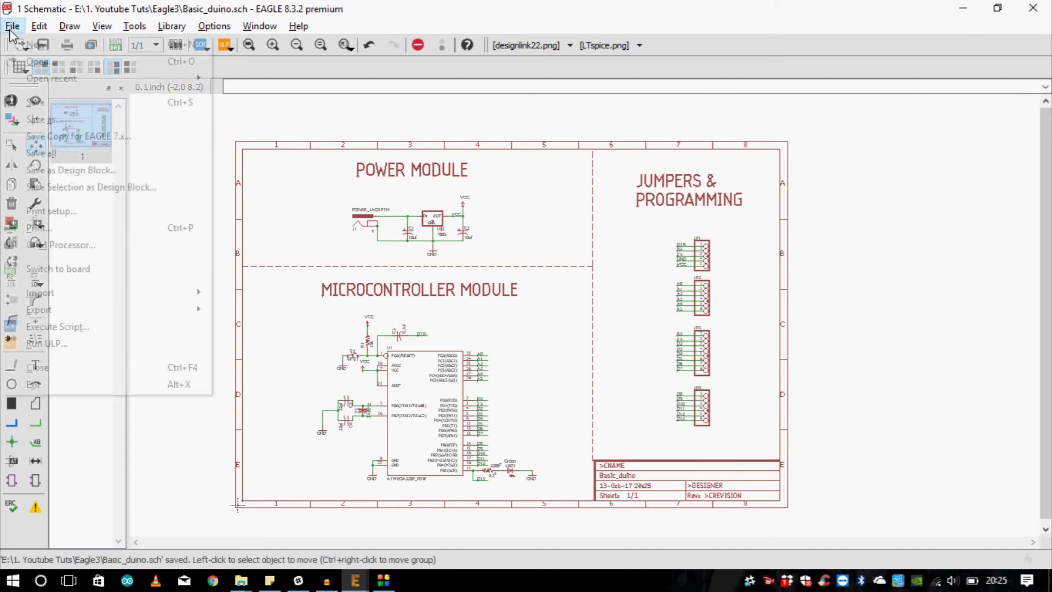
click(40, 230)
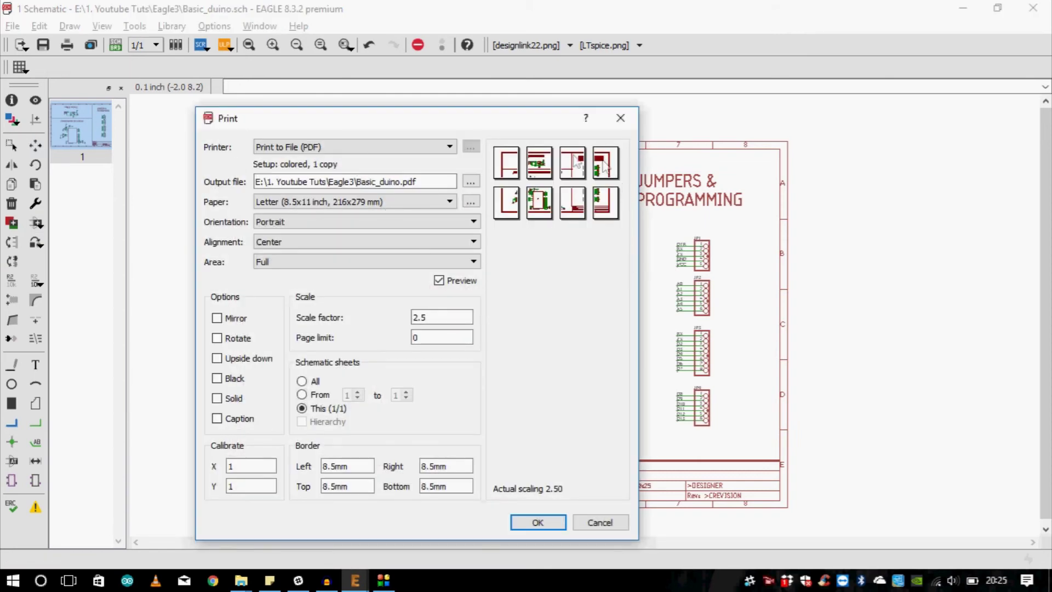
click(428, 319)
drag(428, 319, 408, 320)
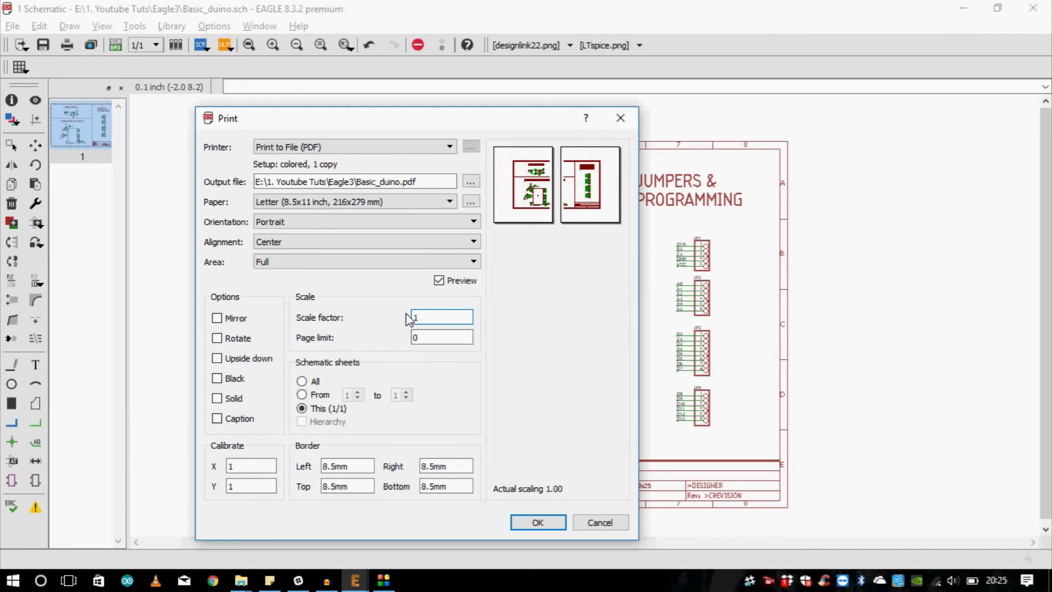
Set the print paper to A4 (210x297 mm) and the orientation to Landscape.
click(433, 202)
scroll(378, 229, up, 3)
scroll(351, 285, up, 6)
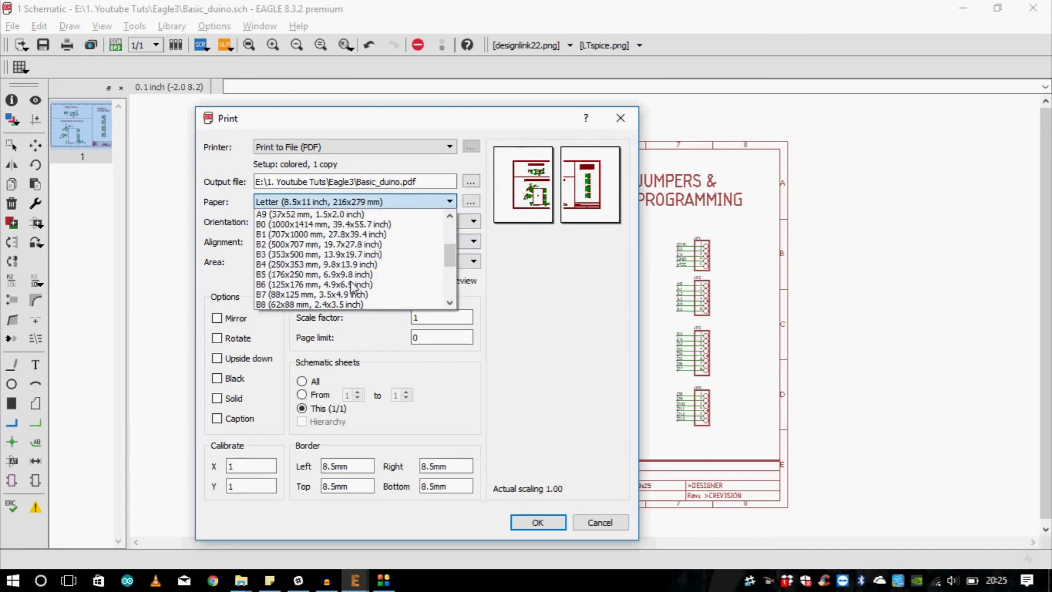
click(340, 254)
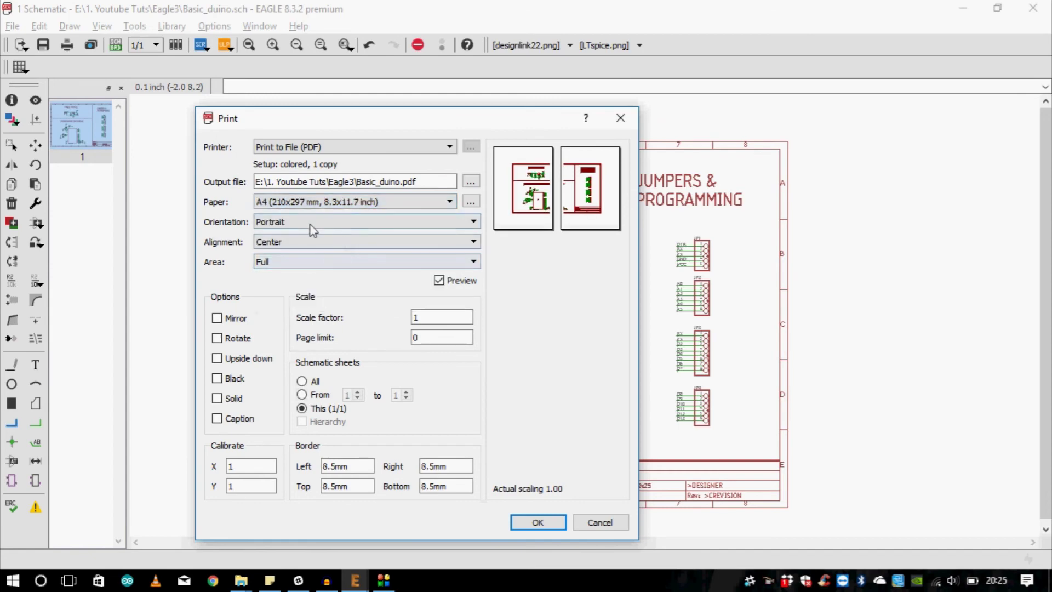
click(390, 222)
click(383, 241)
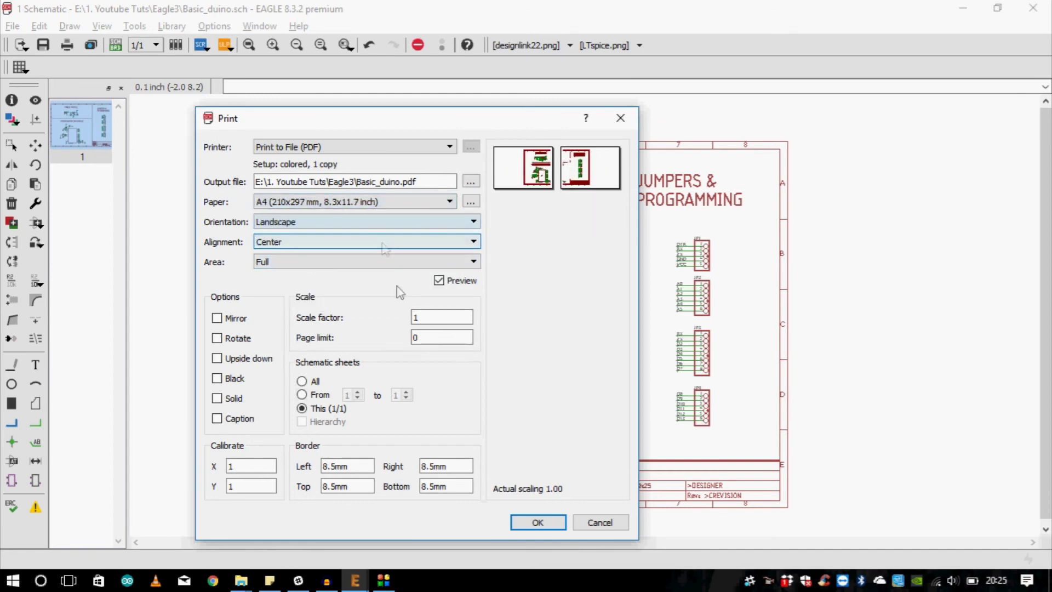
Try a print scale factor of 0.5, change it to 0.9, and print the schematic to Basic_duino.pdf.
double_click(436, 317)
text(0.5)
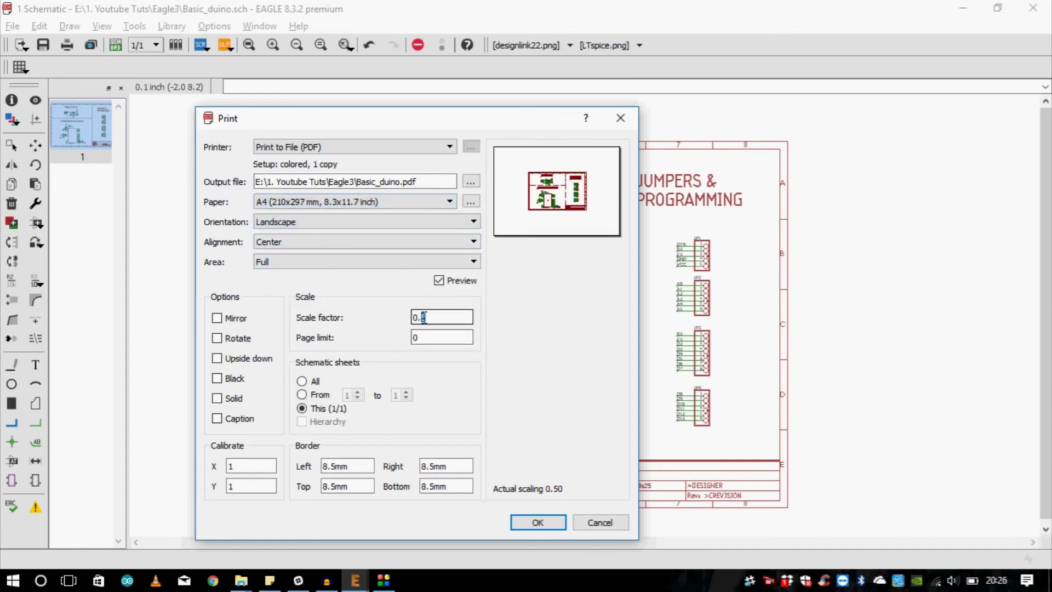
key(BackSpace)
text(9)
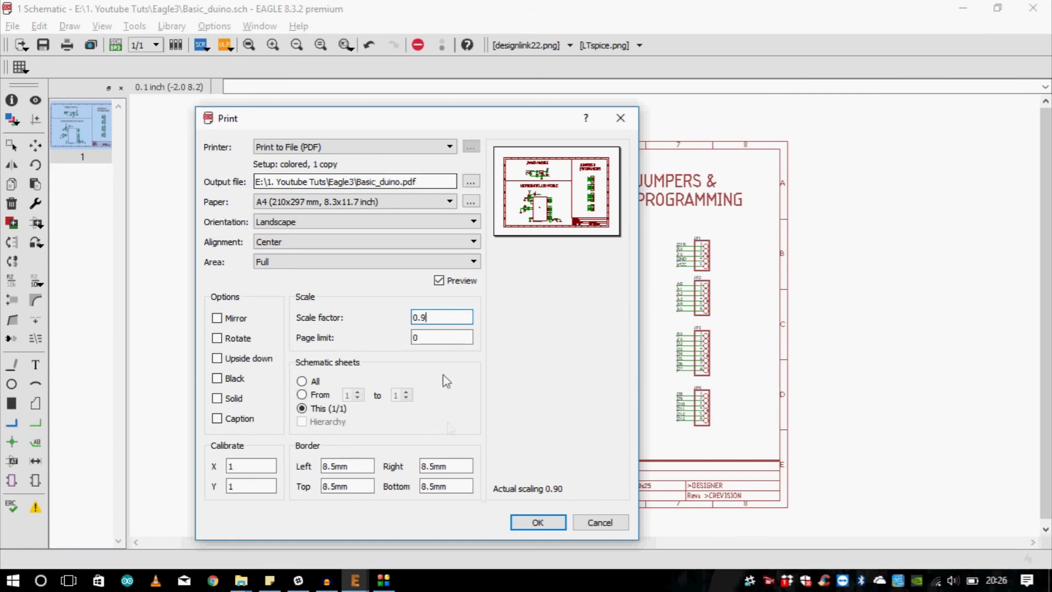
click(538, 522)
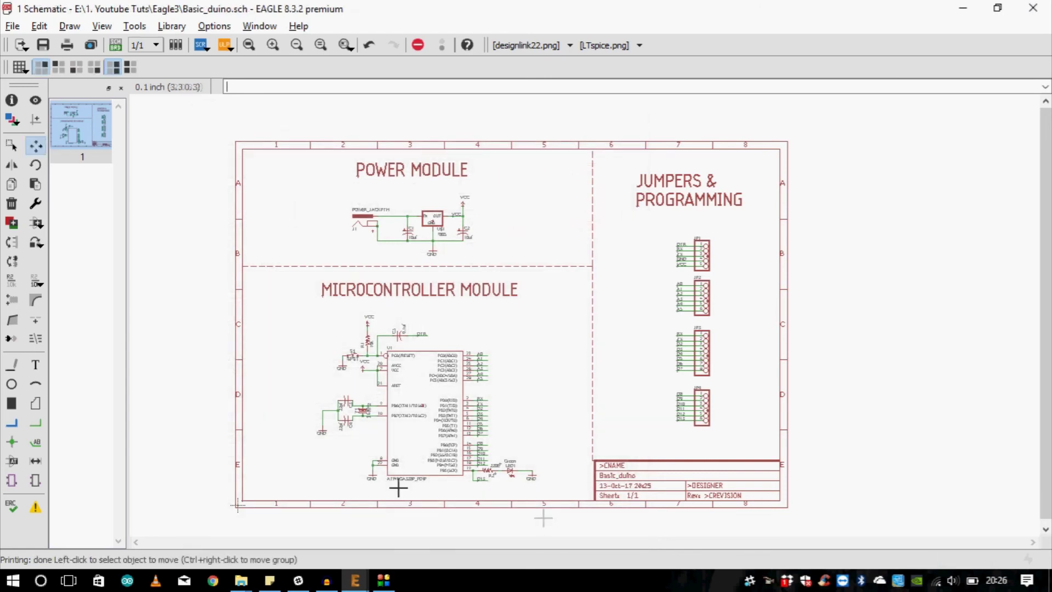
Switch to the Eagle3 folder in File Explorer, open Basic_duino.pdf, and look through the printed schematic.
mouse_move(243, 582)
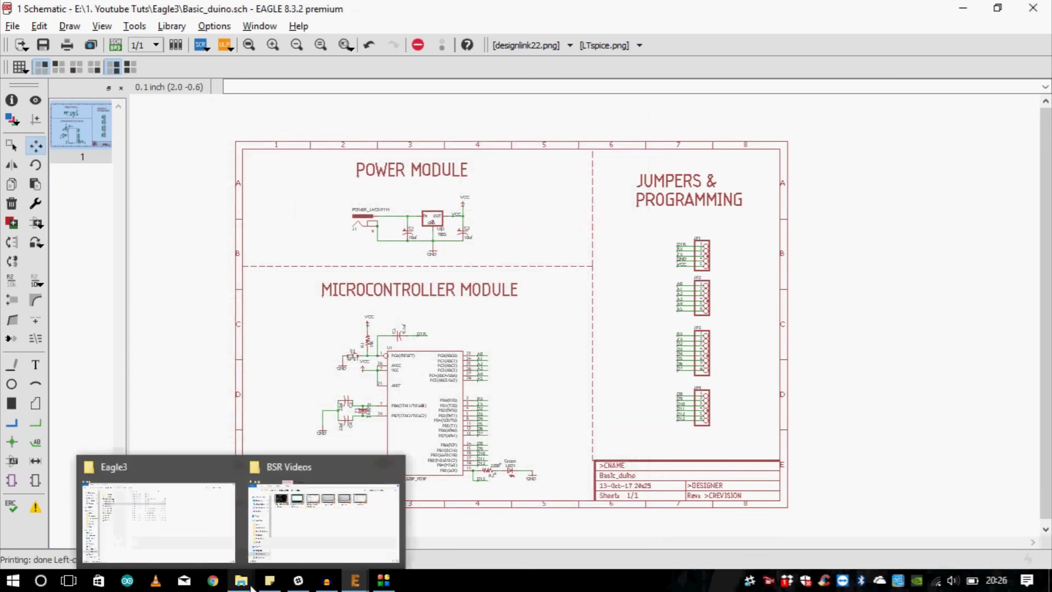
click(187, 550)
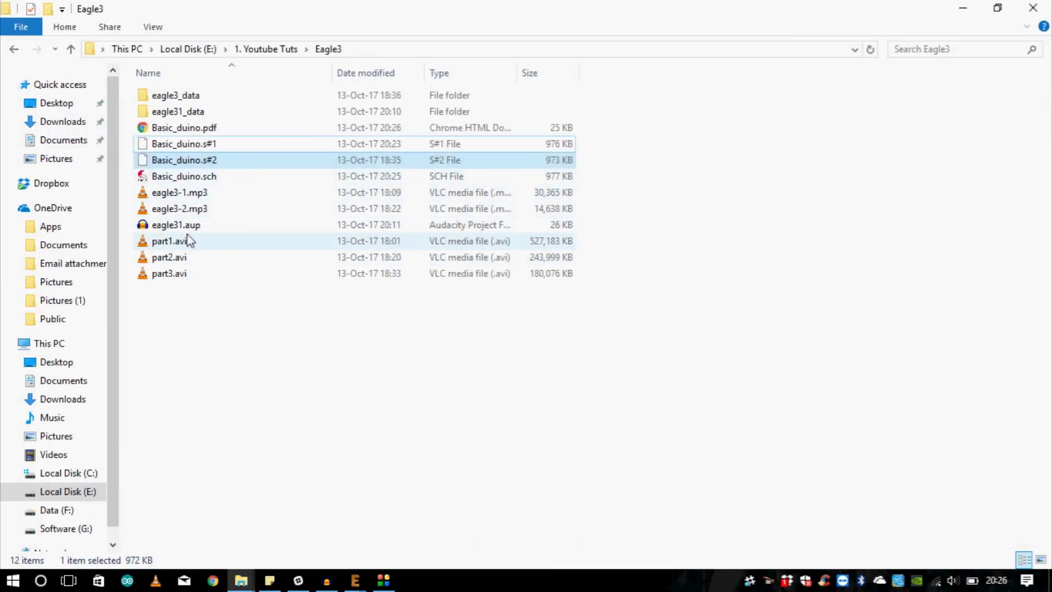
double_click(207, 128)
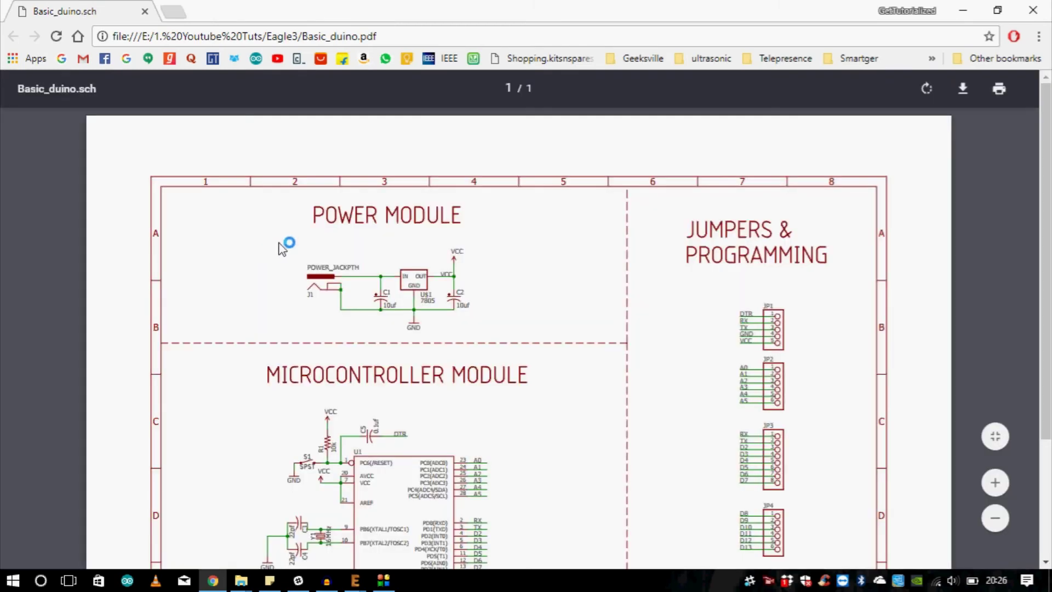
scroll(281, 248, down, 3)
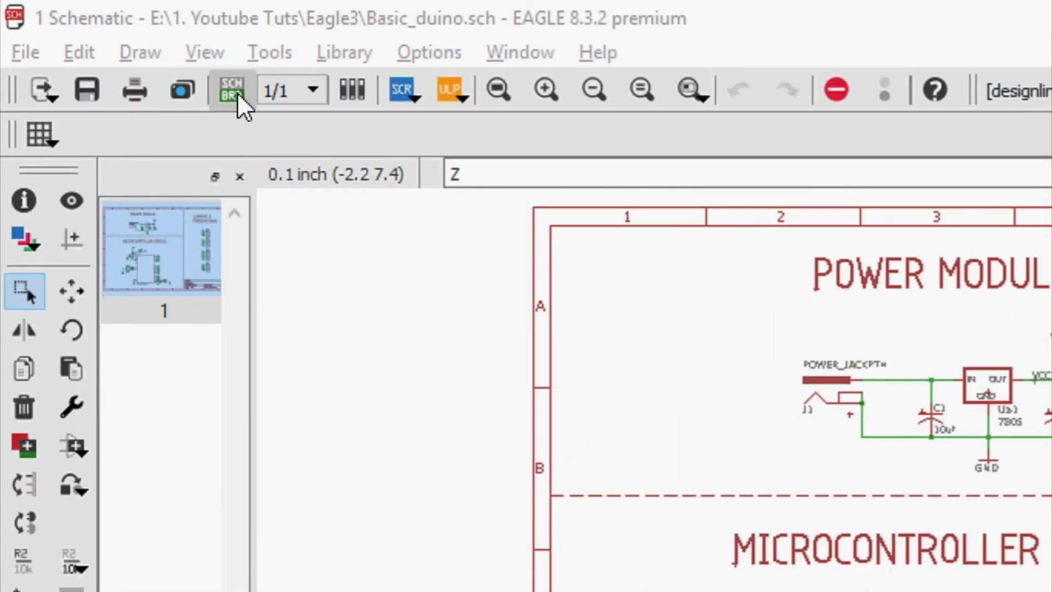
Create the Basic_duino board from the schematic, maximize the board window, and keep it open by cancelling the close request.
click(239, 94)
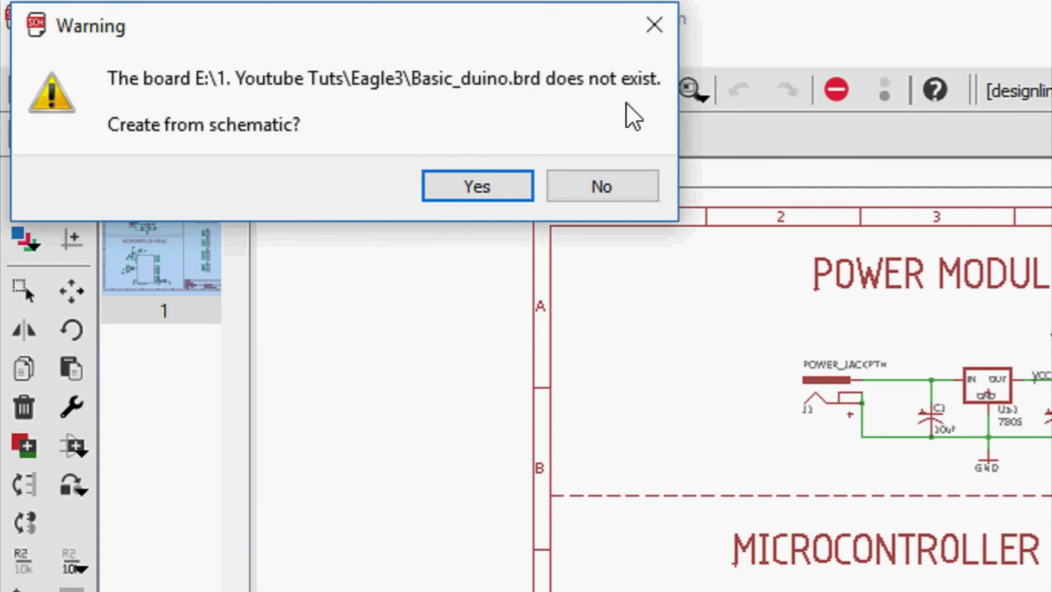
click(465, 192)
text(Z)
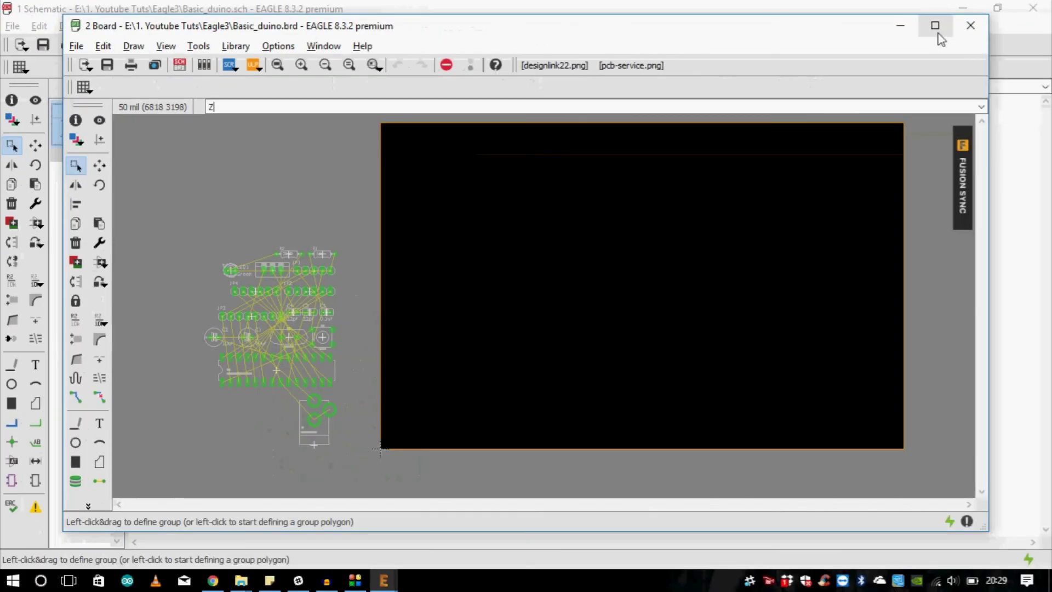
click(1039, 29)
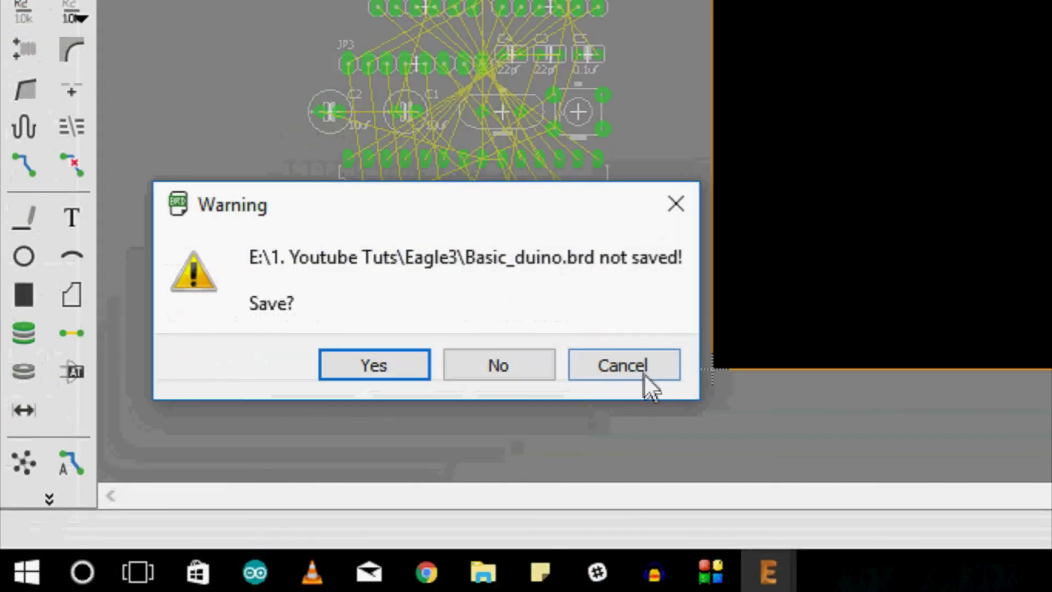
click(318, 481)
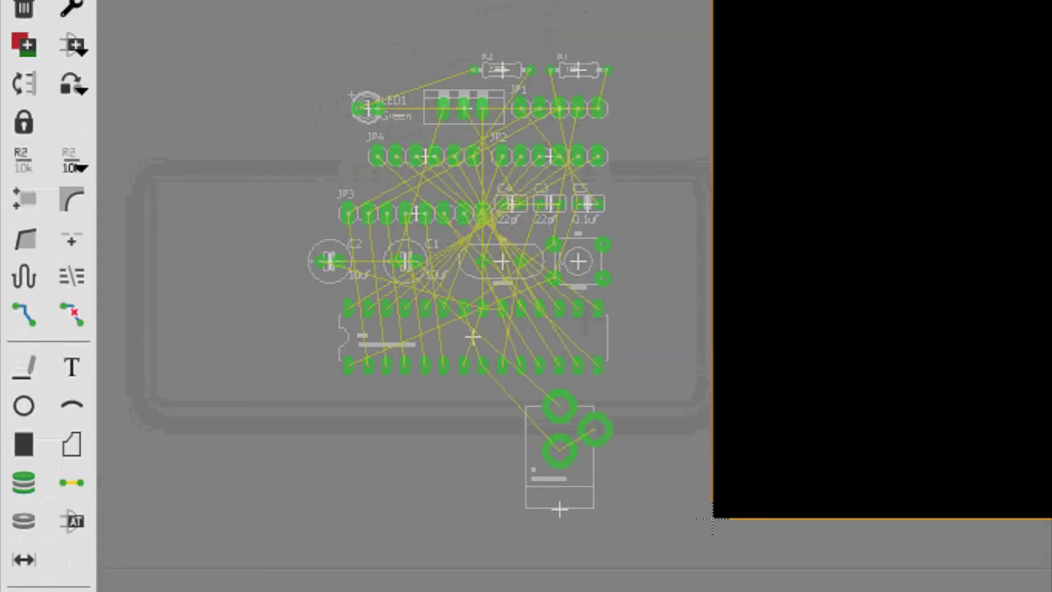